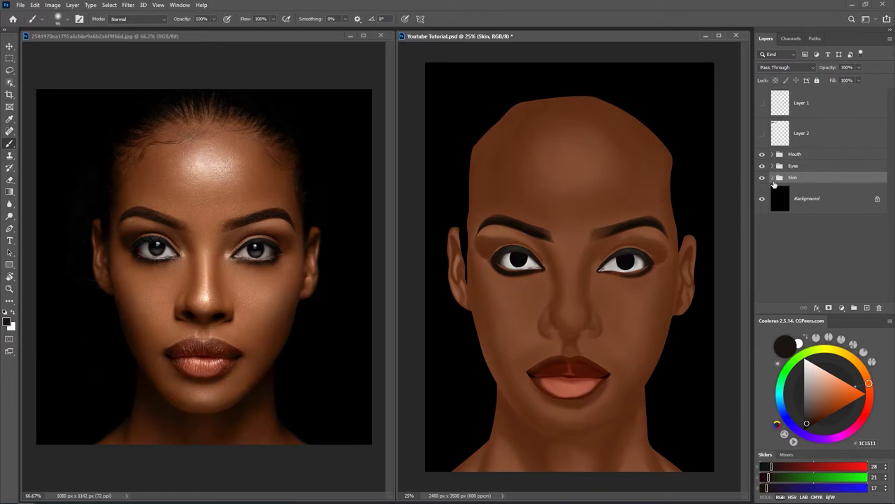
# - Inspect the Skin group, turning on Layer 19's shading and making it active
pyautogui.click(772, 179)
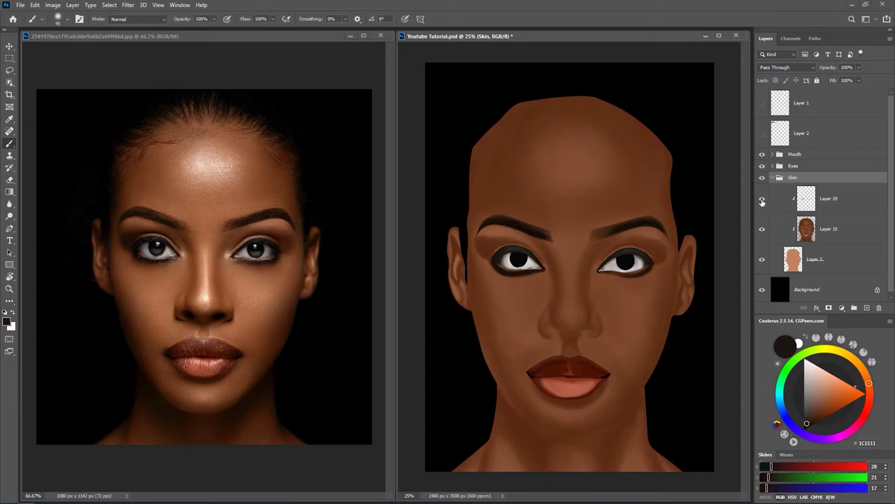
pyautogui.click(763, 200)
pyautogui.hotkey('alt', '[')
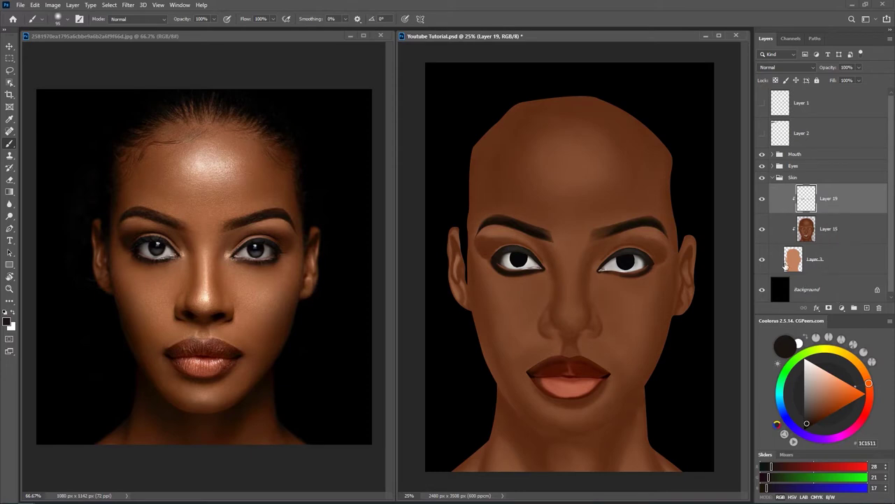
pyautogui.click(773, 177)
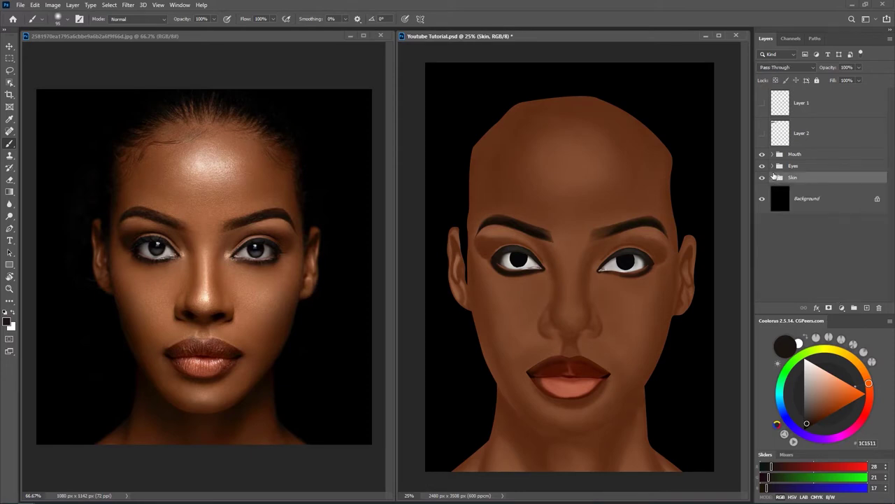
# - Compare the Layer 16 eyeliner in the Eyes group, then reveal the Mouth group's layers
pyautogui.click(773, 166)
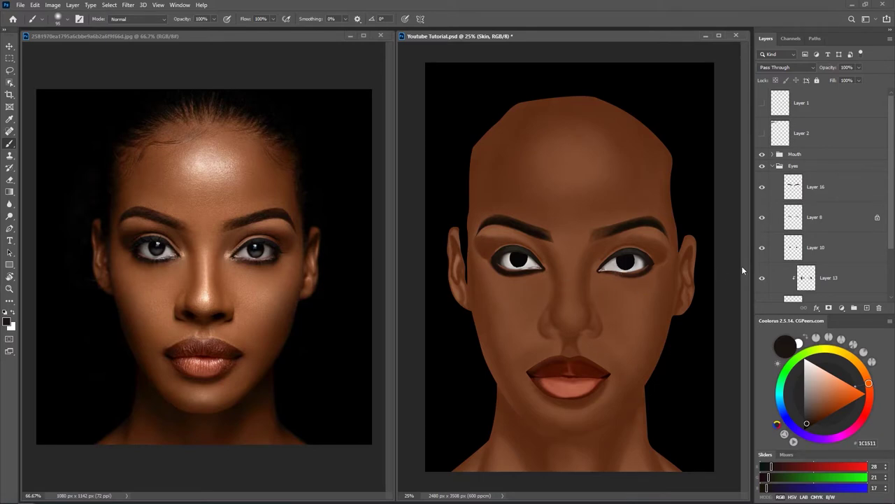
pyautogui.click(762, 188)
pyautogui.click(762, 188)
pyautogui.click(772, 165)
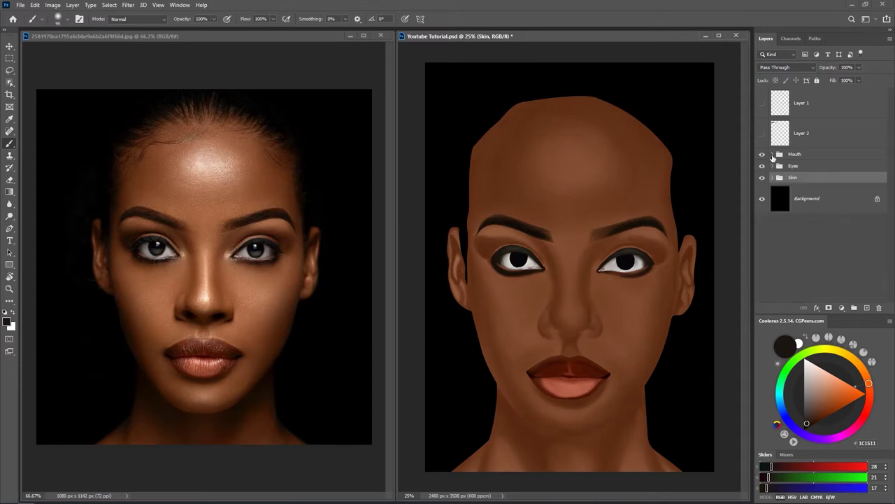
pyautogui.click(772, 155)
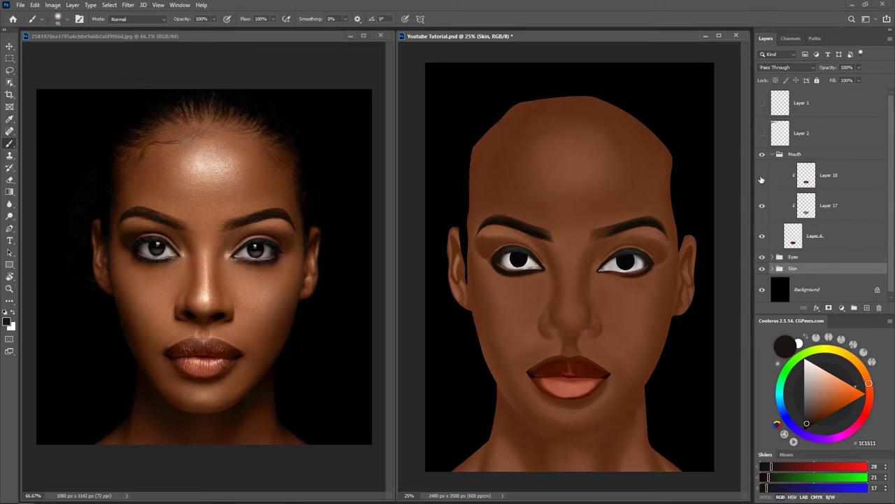
pyautogui.click(761, 177)
pyautogui.click(762, 177)
pyautogui.scroll(-1, 804, 282)
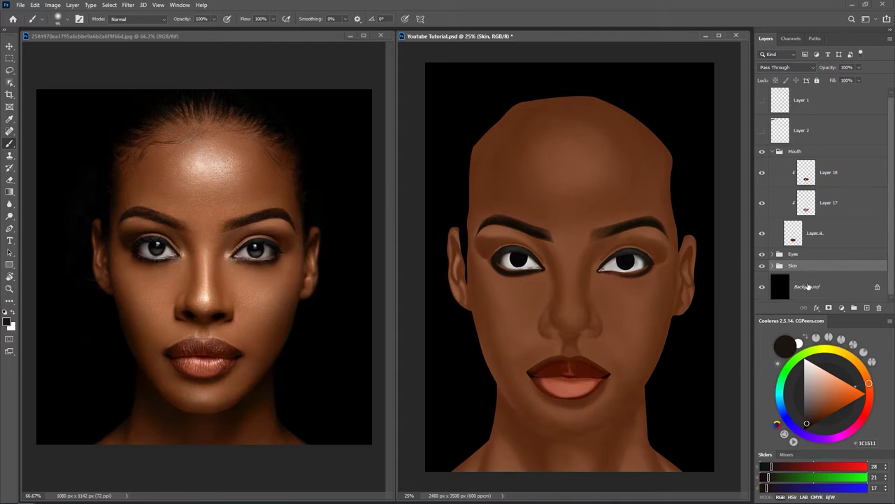
pyautogui.click(762, 287)
pyautogui.click(762, 287)
pyautogui.click(762, 289)
pyautogui.click(763, 288)
# - Show the Layer 2 colour swatches and add a new empty layer above Layer 19
pyautogui.click(773, 152)
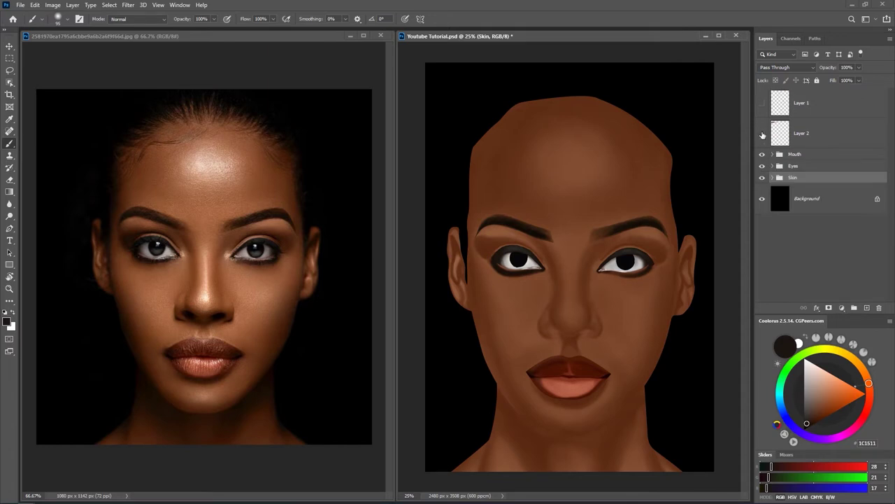
pyautogui.click(762, 133)
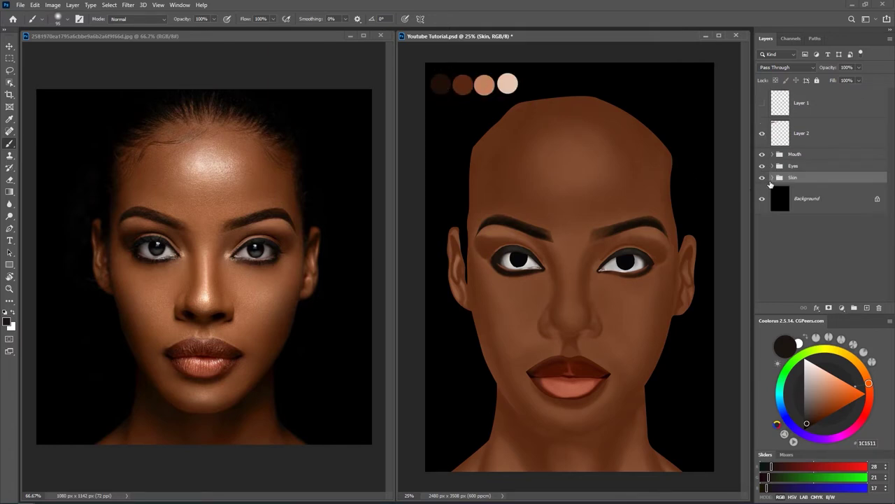
pyautogui.click(772, 178)
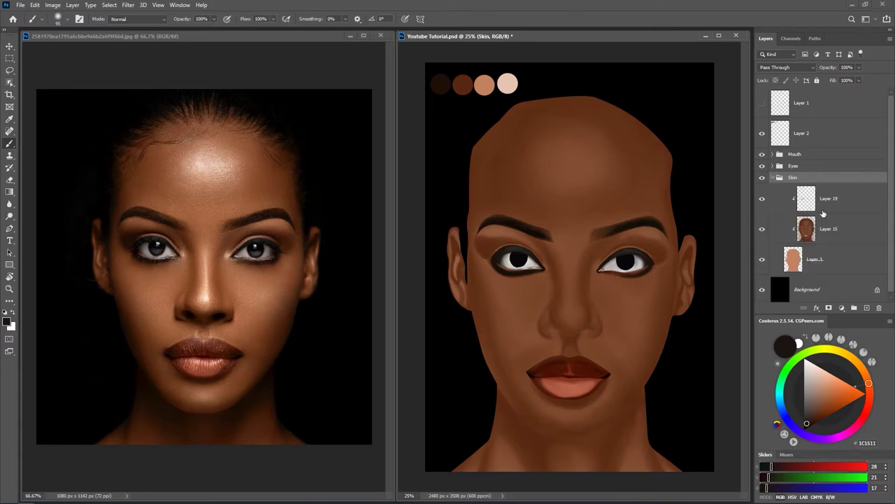
pyautogui.click(832, 207)
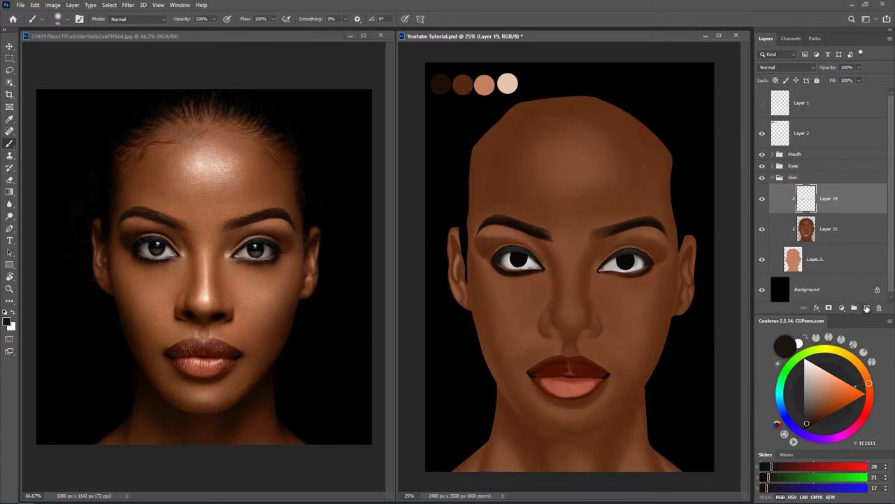
pyautogui.click(867, 308)
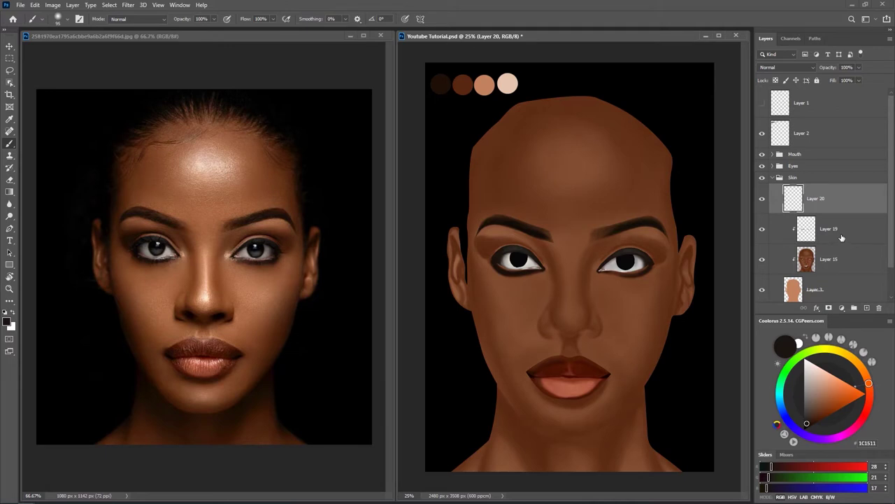
# - Merge Layer 15 into Layer 19, check the result, and select Layer 20
pyautogui.click(843, 239)
pyautogui.keyDown('shift'); pyautogui.click(845, 263); pyautogui.keyUp('shift')
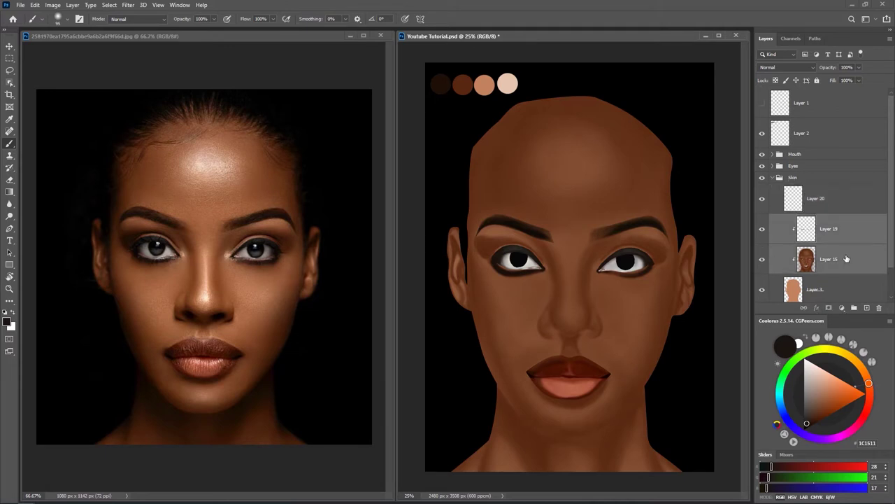
pyautogui.hotkey('ctrl', 'e')
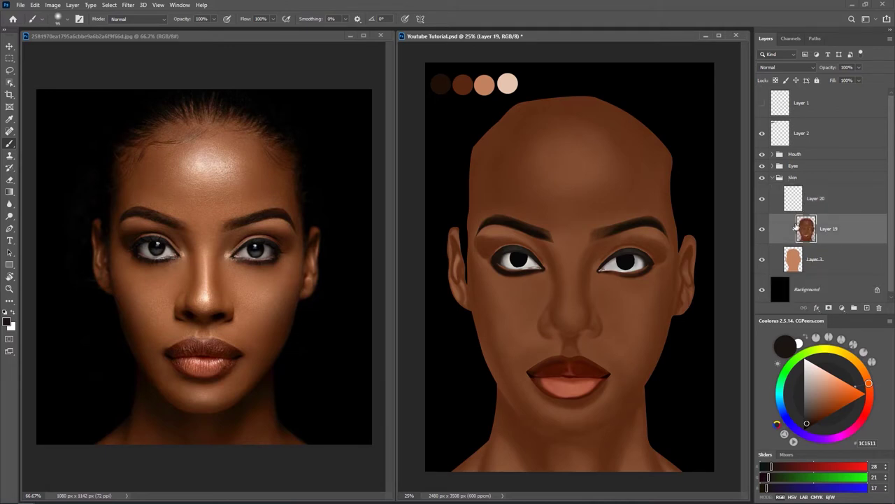
pyautogui.click(762, 229)
pyautogui.click(764, 231)
pyautogui.click(764, 229)
pyautogui.click(764, 229)
pyautogui.click(829, 199)
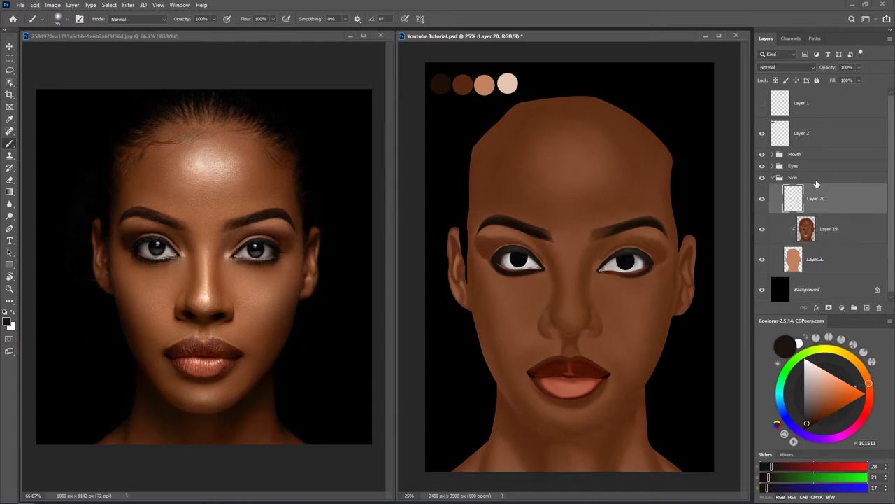
# - Make Layer 20 a clipping mask onto Layer 19
pyautogui.rightClick(815, 195)
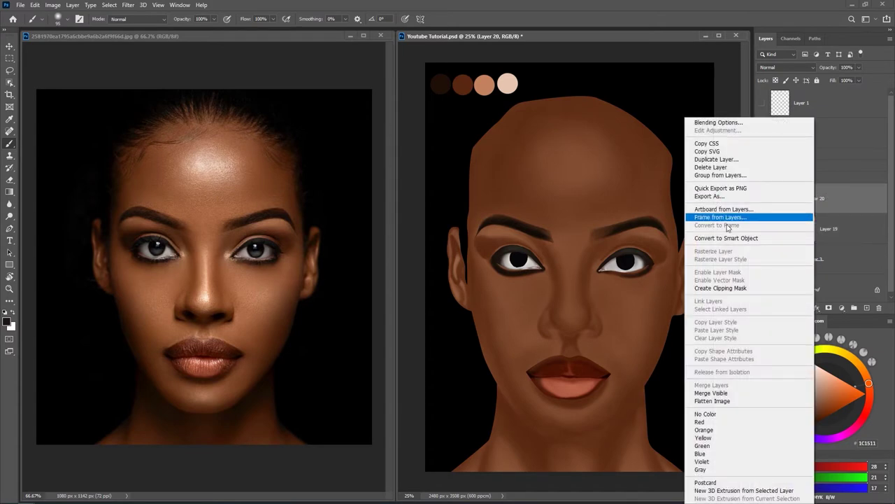
pyautogui.click(717, 288)
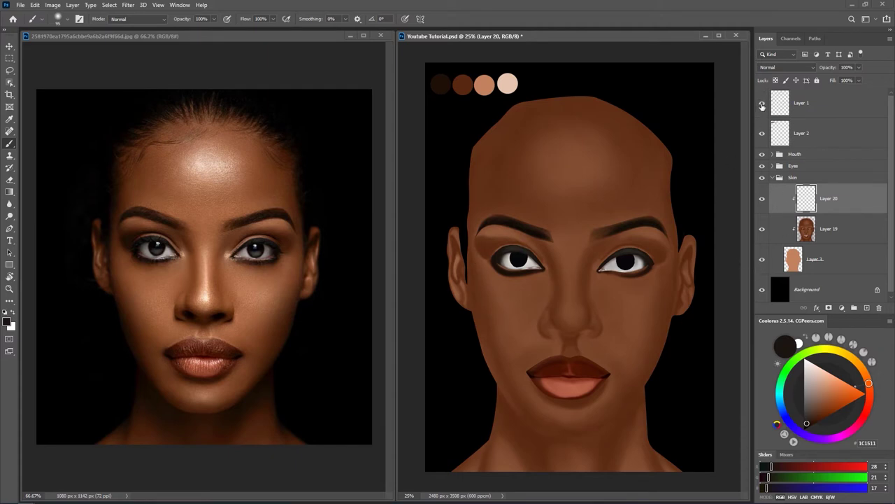
# - Set the Layer 1 line sketch's opacity to 38% so it shows over the face
pyautogui.click(815, 107)
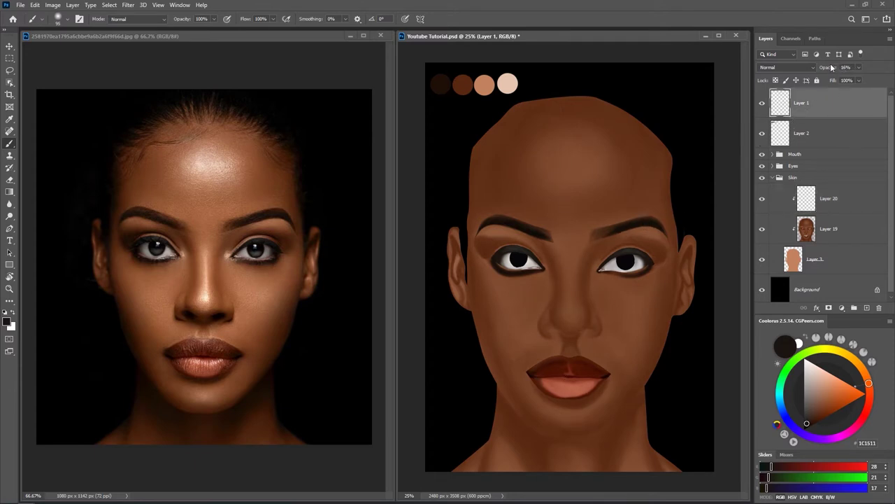
pyautogui.moveTo(823, 67); pyautogui.dragTo(866, 64)
pyautogui.write('38')
pyautogui.press('Return')
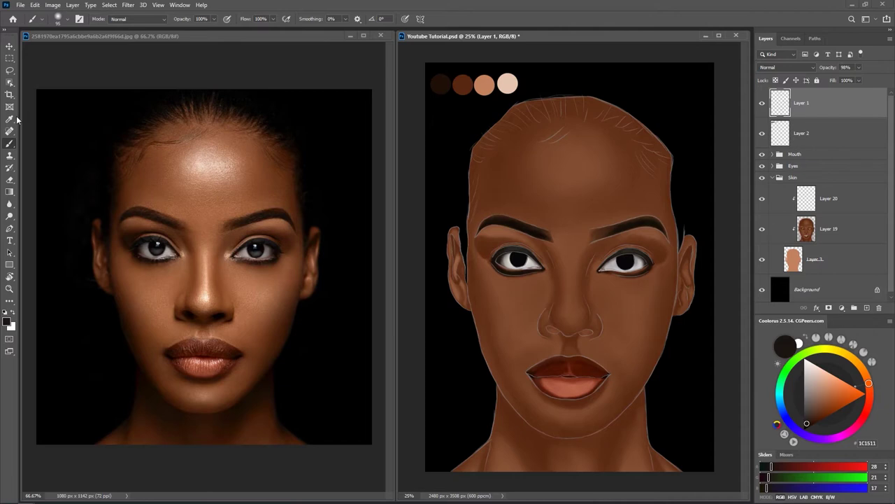
pyautogui.rightClick(10, 72)
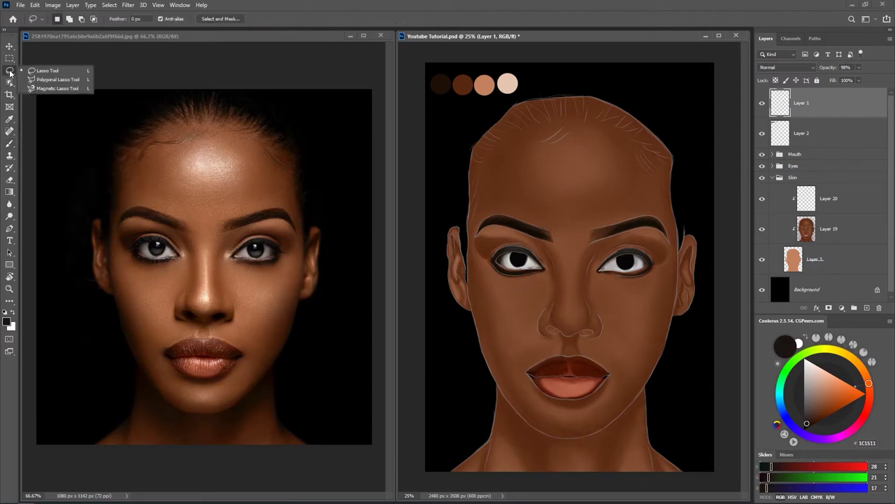
# - Select the painted face's skin area with the Magic Wand Tool
pyautogui.click(10, 84)
pyautogui.rightClick(10, 84)
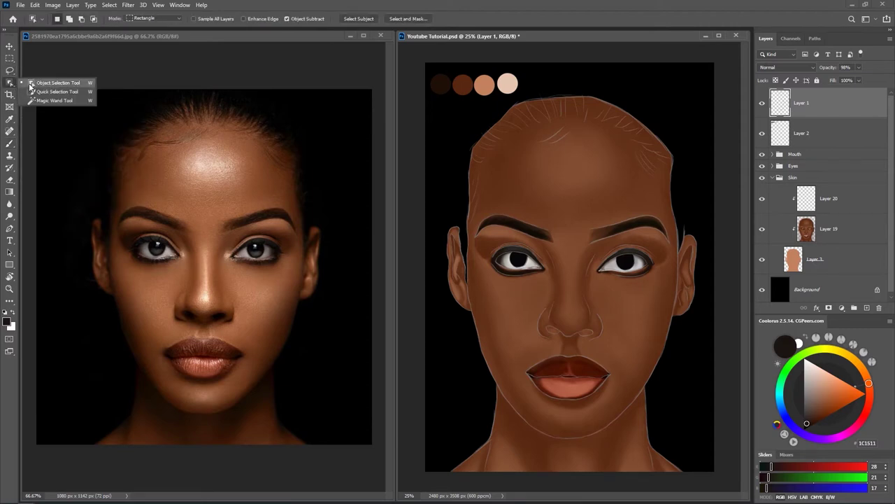
pyautogui.click(49, 102)
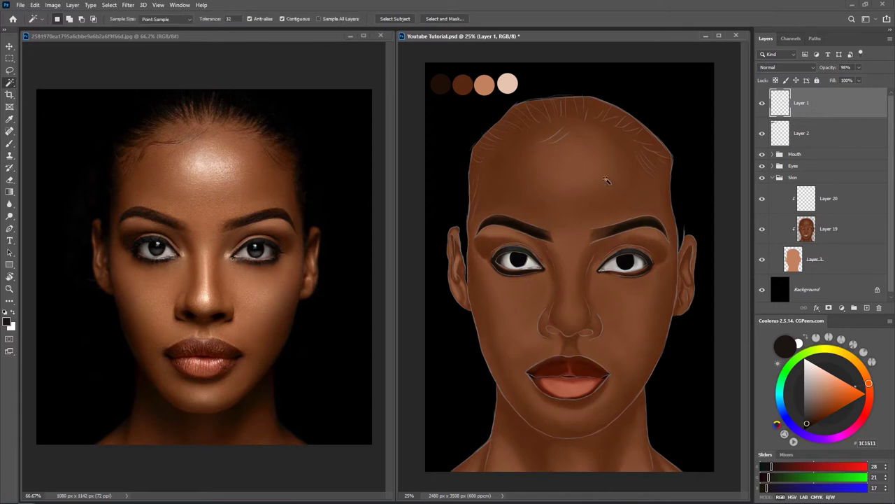
pyautogui.click(576, 191)
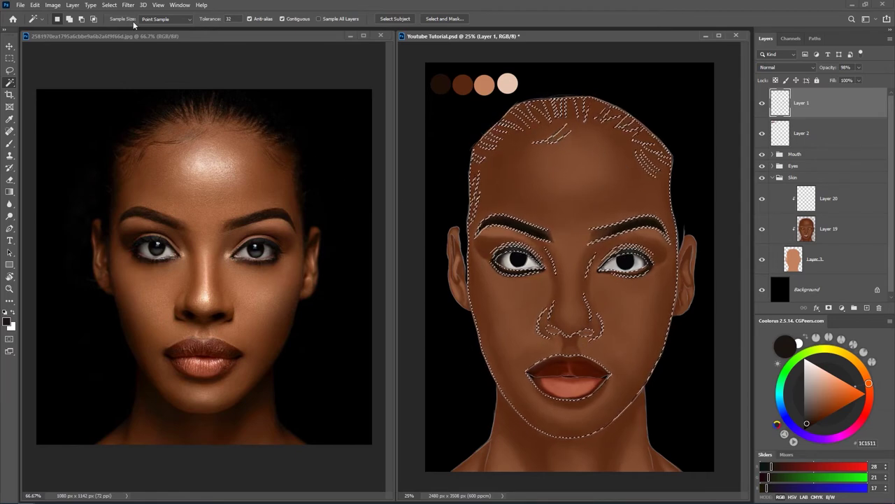
pyautogui.click(109, 5)
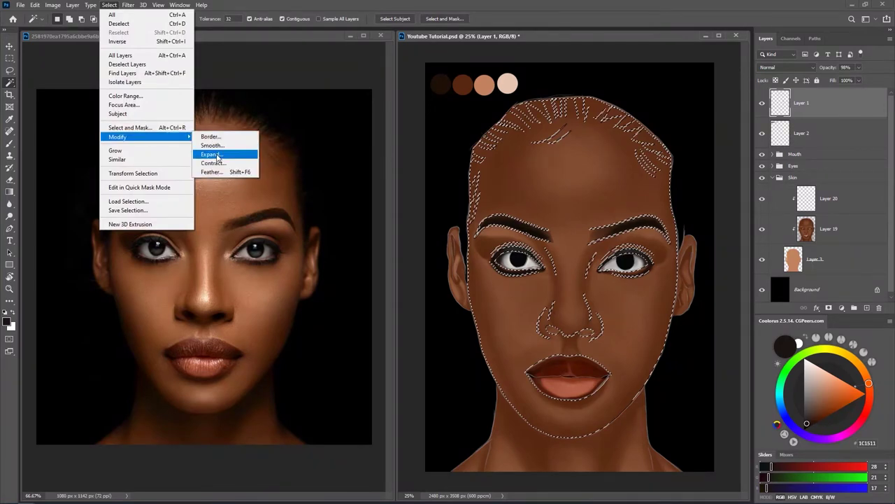
pyautogui.moveTo(118, 137)
pyautogui.click(219, 156)
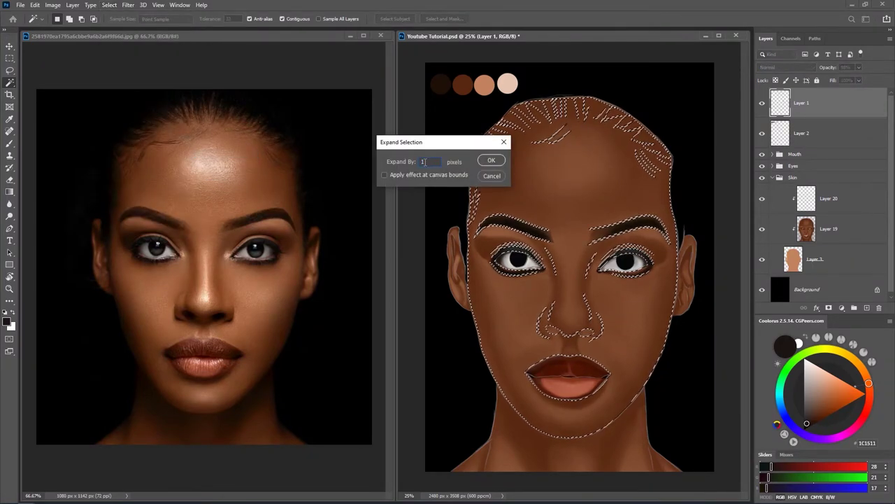
pyautogui.moveTo(453, 147); pyautogui.dragTo(363, 132)
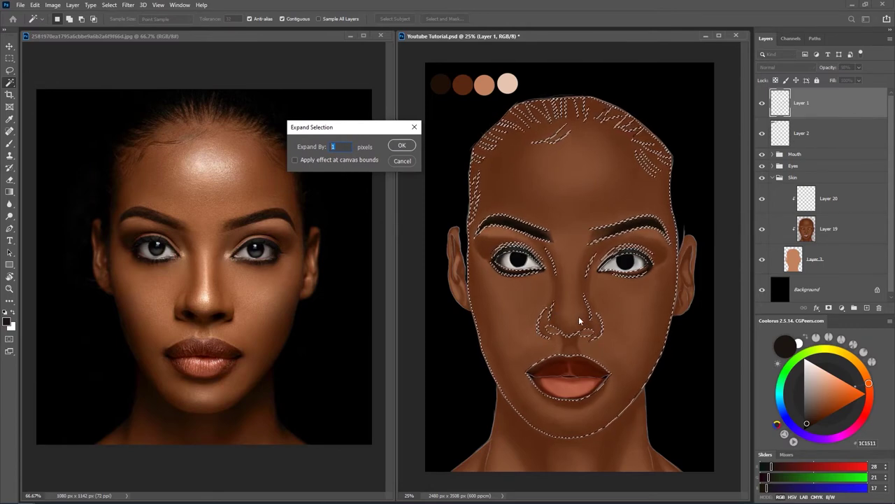
pyautogui.click(402, 161)
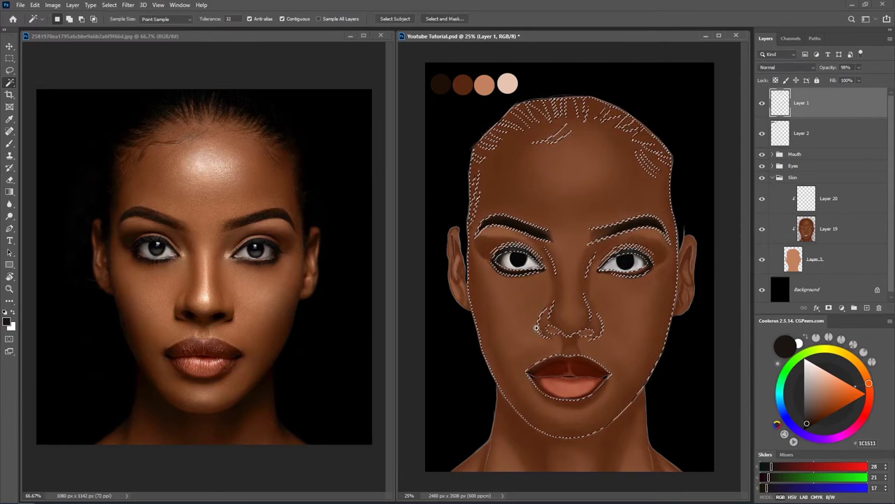
pyautogui.moveTo(540, 320); pyautogui.dragTo(559, 332)
pyautogui.moveTo(503, 355); pyautogui.dragTo(576, 346)
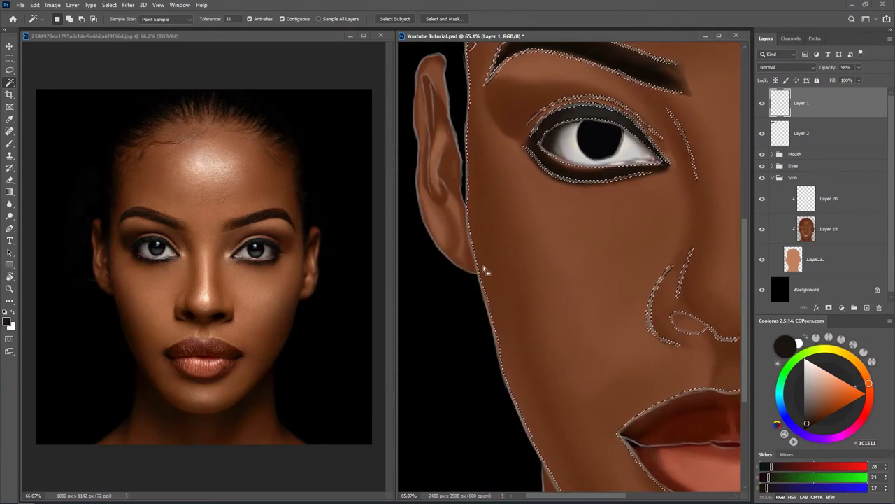
pyautogui.moveTo(572, 379); pyautogui.dragTo(526, 296)
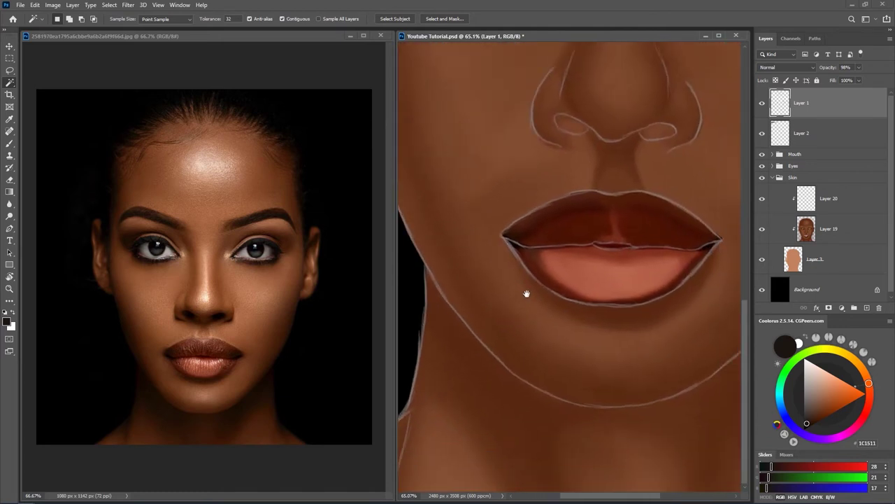
pyautogui.moveTo(643, 349); pyautogui.dragTo(594, 326)
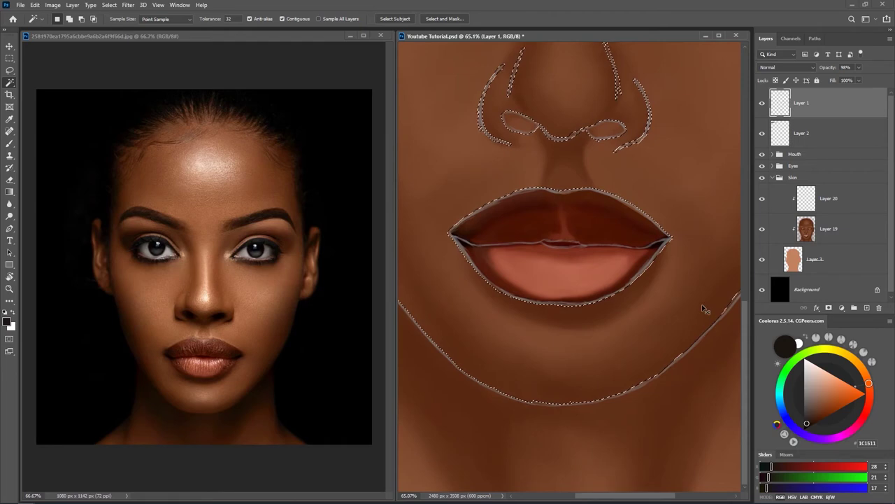
pyautogui.moveTo(672, 342)
pyautogui.mouseDown()
pyautogui.moveTo(640, 340)
pyautogui.moveTo(640, 348)
pyautogui.mouseUp()
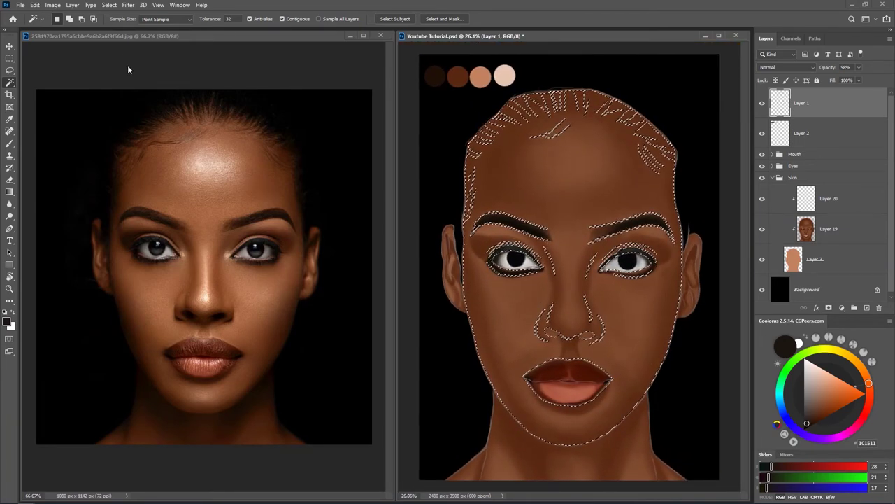
pyautogui.click(109, 5)
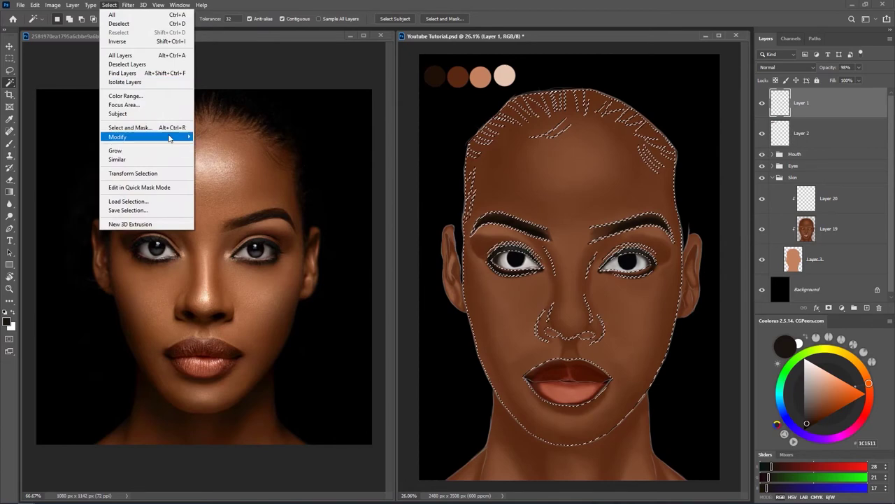
# - Expand the selection by 3 pixels
pyautogui.click(211, 154)
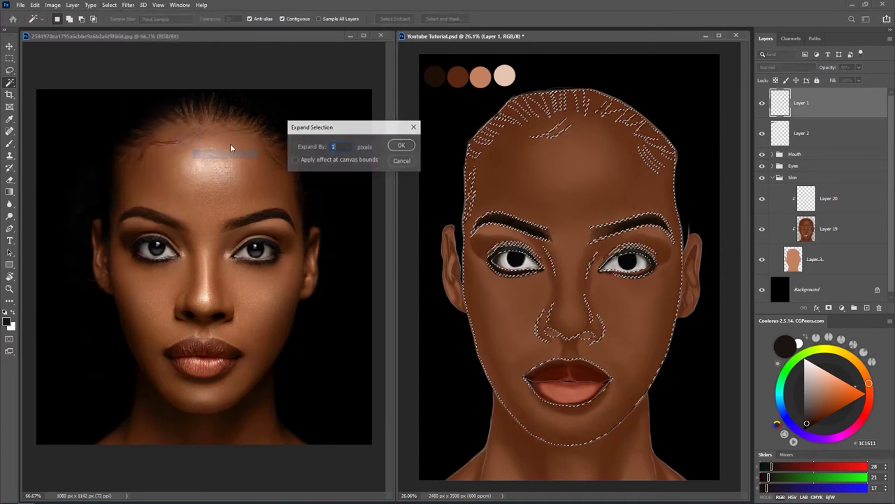
pyautogui.write('3')
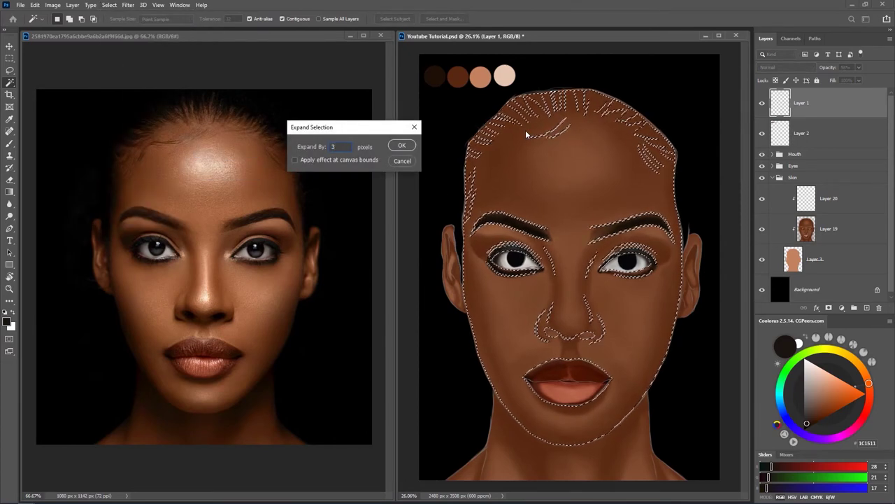
pyautogui.click(404, 145)
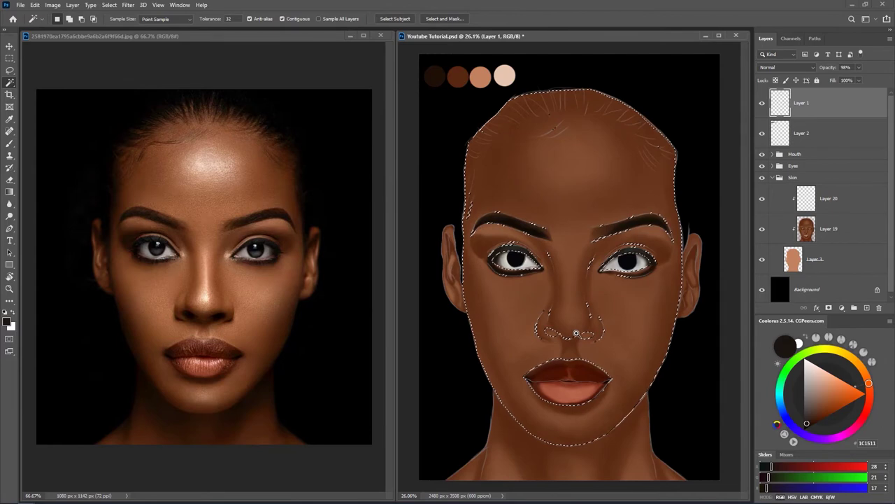
# - Reselect the face skin with the Magic Wand, including the nose, lips and jawline
pyautogui.hotkey('ctrl', 'd')
pyautogui.scroll(3, 584, 306)
pyautogui.moveTo(641, 427)
pyautogui.mouseDown()
pyautogui.moveTo(620, 376)
pyautogui.moveTo(598, 228)
pyautogui.mouseUp()
pyautogui.click(598, 228)
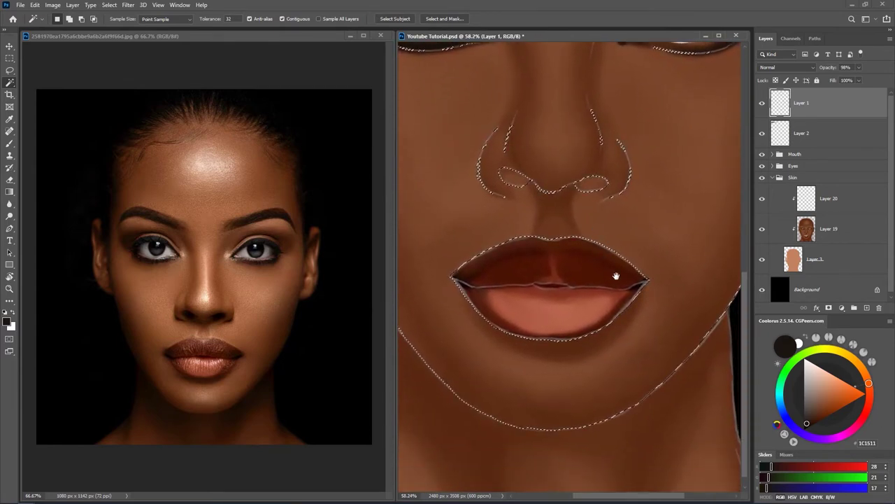
pyautogui.hscroll(2, 641, 299)
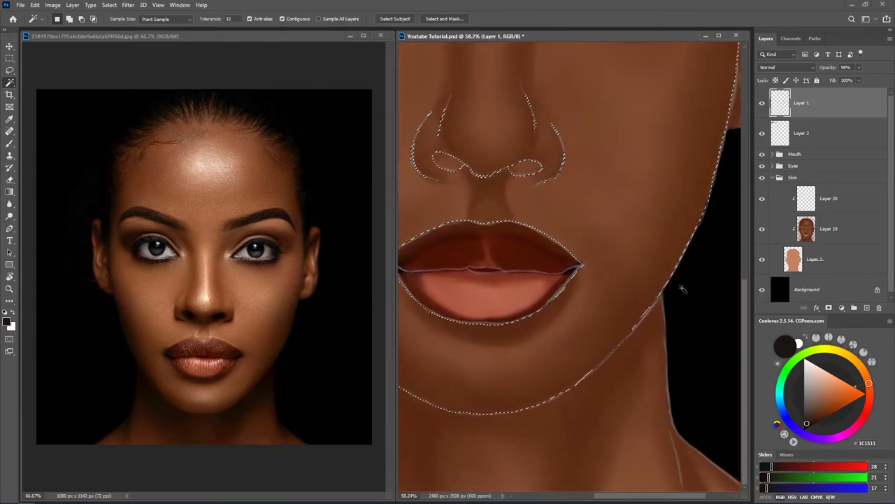
pyautogui.hotkey('ctrl', 'd')
pyautogui.moveTo(570, 371); pyautogui.dragTo(682, 384)
pyautogui.click(585, 360)
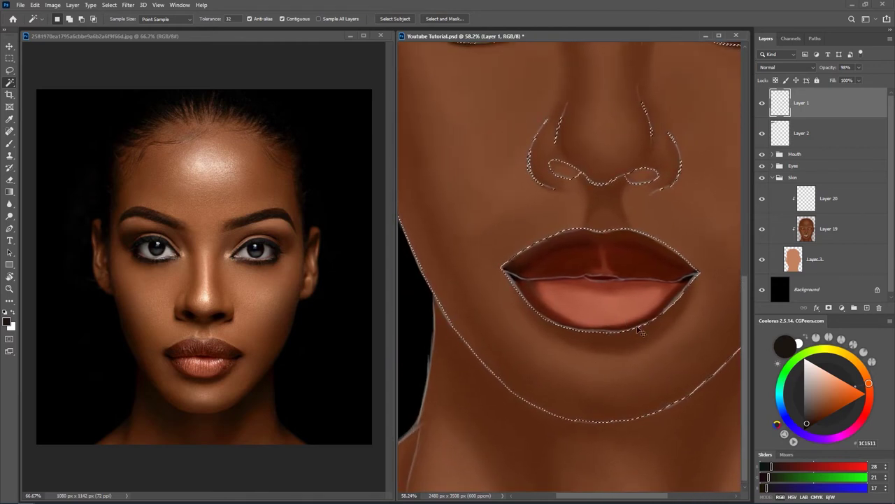
pyautogui.scroll(-3, 630, 327)
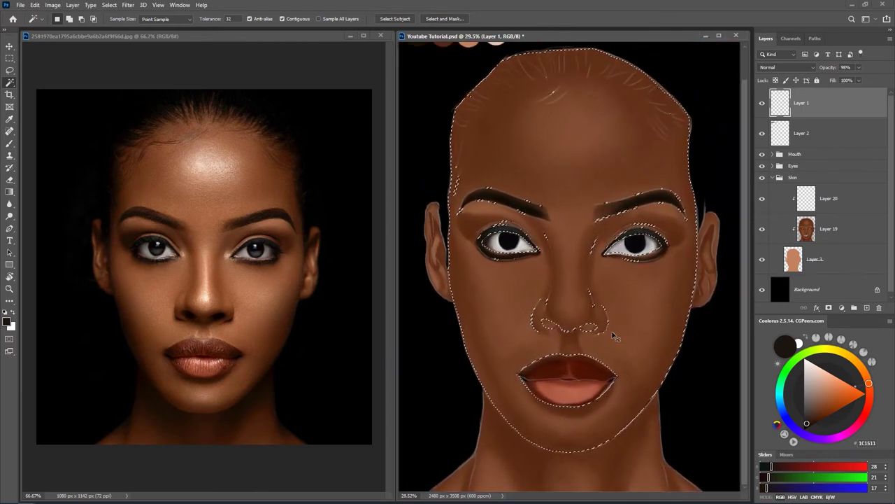
# - Expand the skin selection by 5 pixels and zoom in to check its edges
pyautogui.click(112, 6)
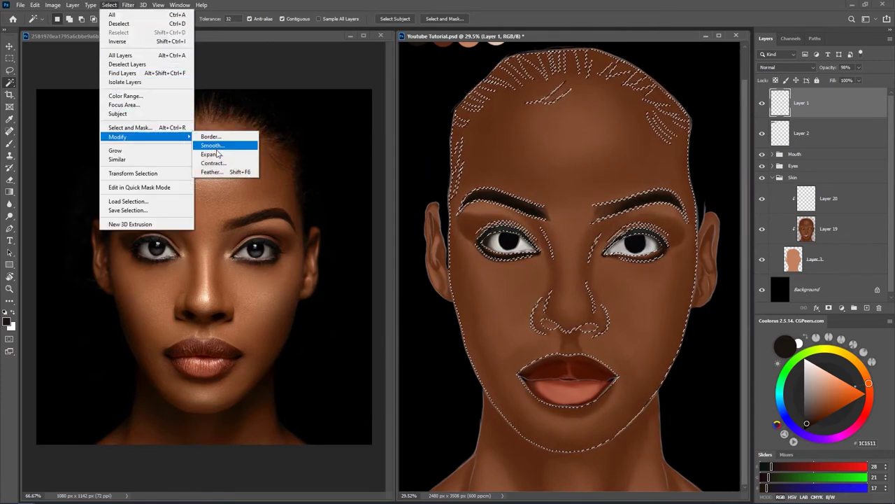
pyautogui.click(213, 154)
pyautogui.write('5')
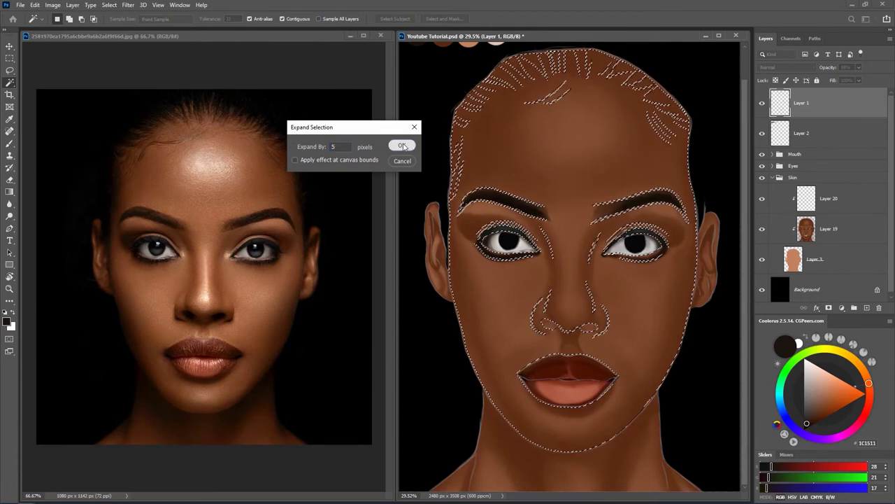
pyautogui.click(404, 147)
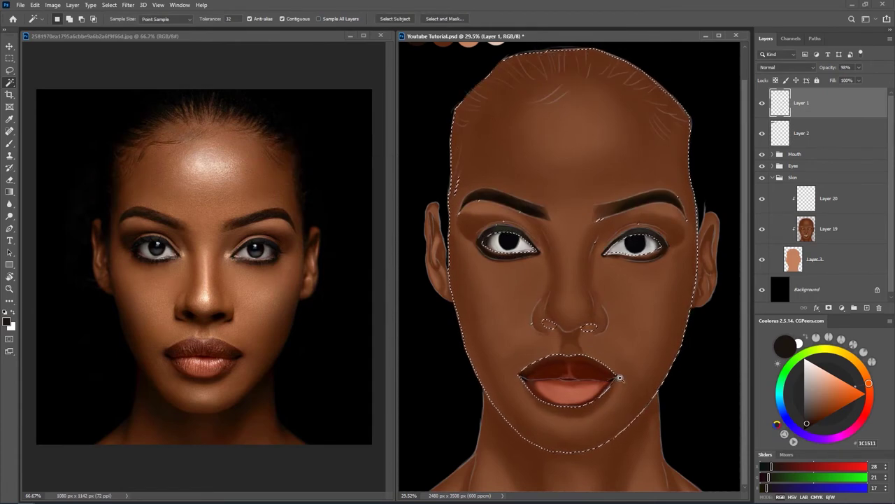
pyautogui.scroll(3, 619, 377)
pyautogui.scroll(2, 629, 375)
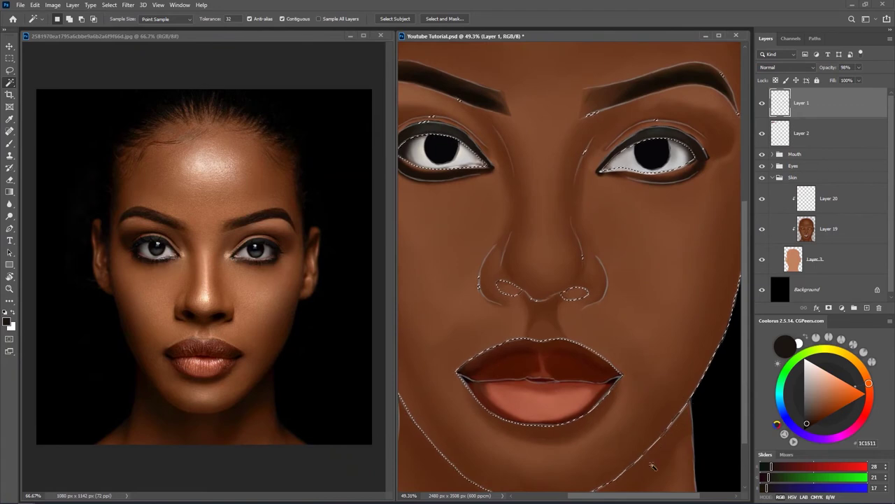
pyautogui.scroll(-3, 584, 413)
pyautogui.hotkey('ctrl', 'd')
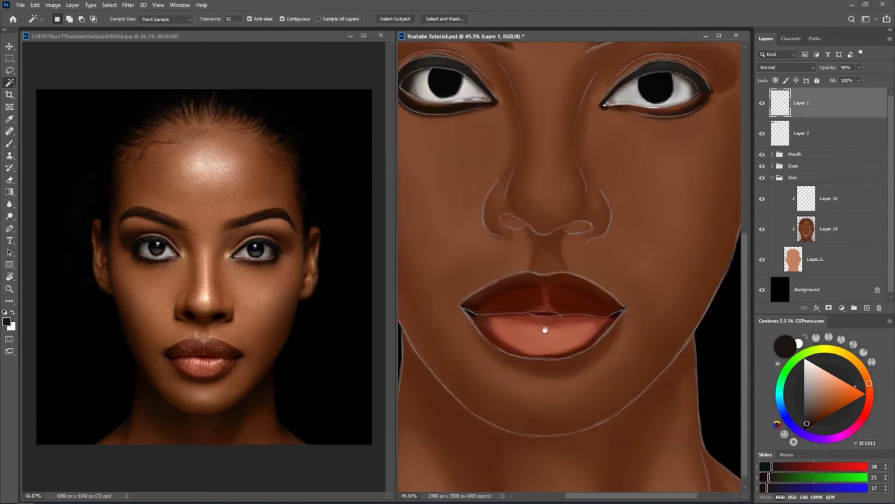
pyautogui.scroll(3, 545, 329)
pyautogui.hotkey('ctrl', 'z')
pyautogui.scroll(-3, 591, 334)
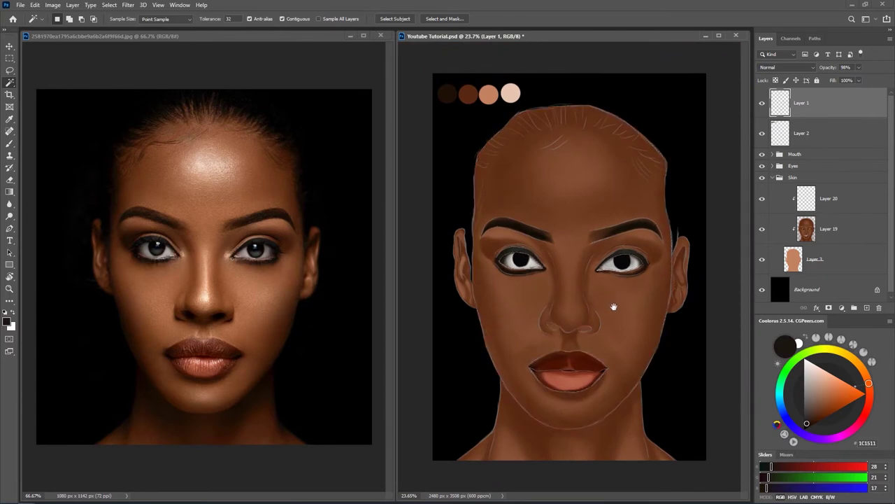
pyautogui.press('l')
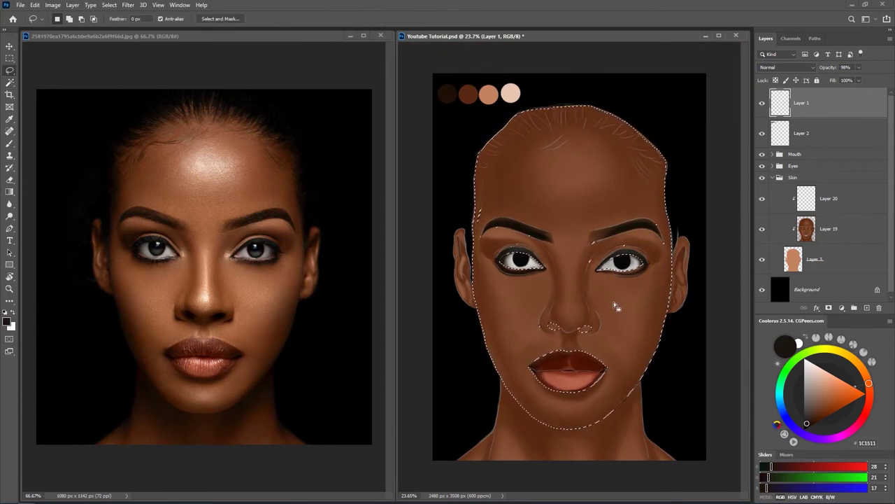
# - Add the jaw, nose, mouth, forehead and eyes to the selection with Lasso loops
pyautogui.moveTo(625, 376); pyautogui.dragTo(588, 409)
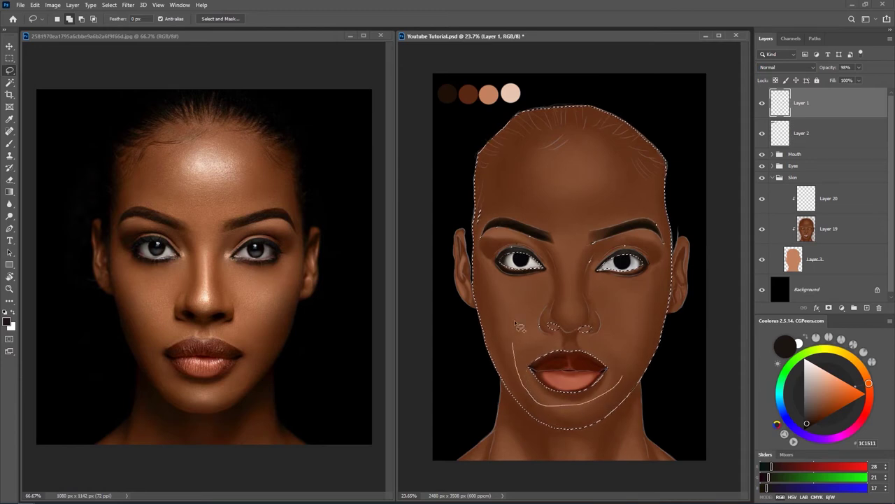
pyautogui.moveTo(627, 396); pyautogui.dragTo(624, 392)
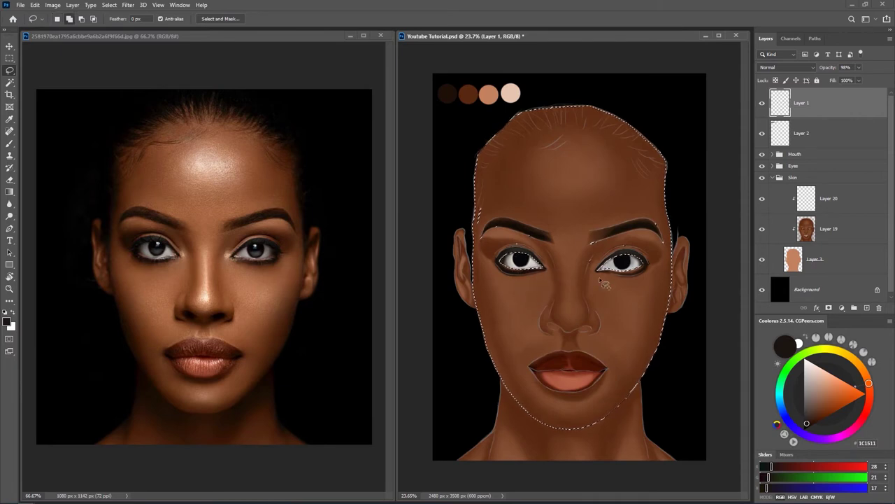
pyautogui.moveTo(624, 295); pyautogui.dragTo(654, 280)
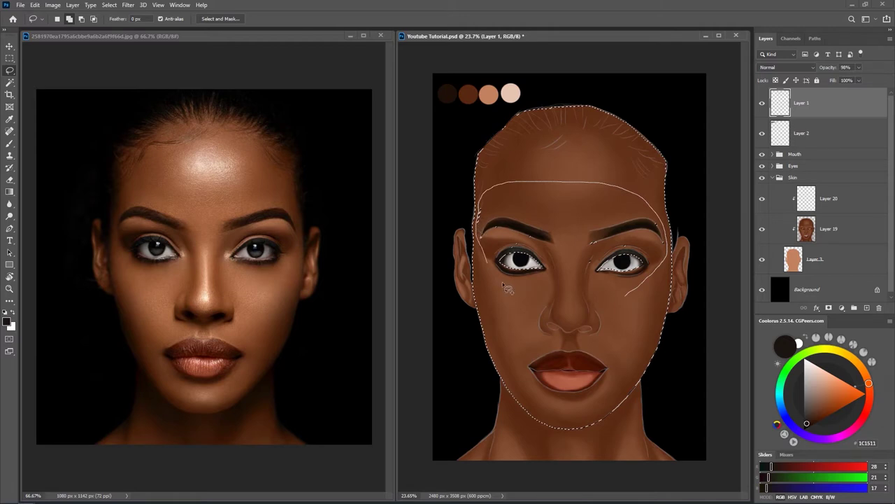
pyautogui.moveTo(608, 322); pyautogui.dragTo(503, 357)
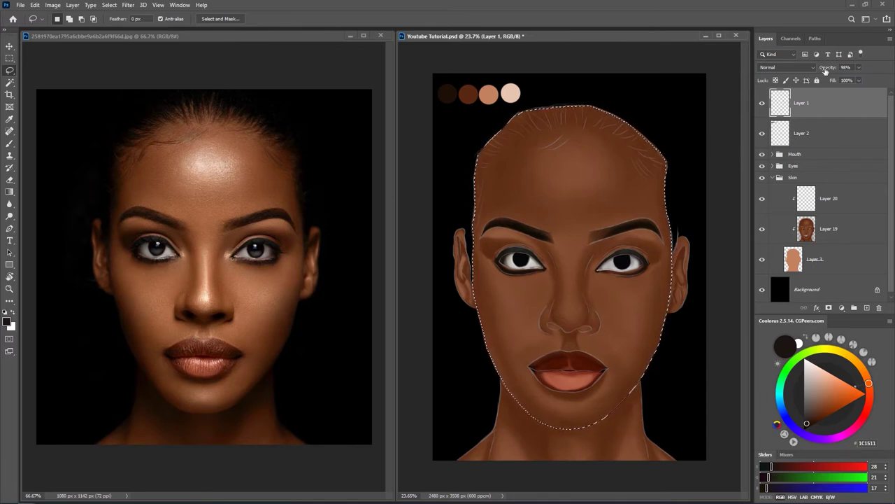
# - Fade Layer 1's hair strokes, then load a 300 px SoftRBrush in dark brown 1E1007 on Layer 20
pyautogui.moveTo(815, 69); pyautogui.dragTo(808, 70)
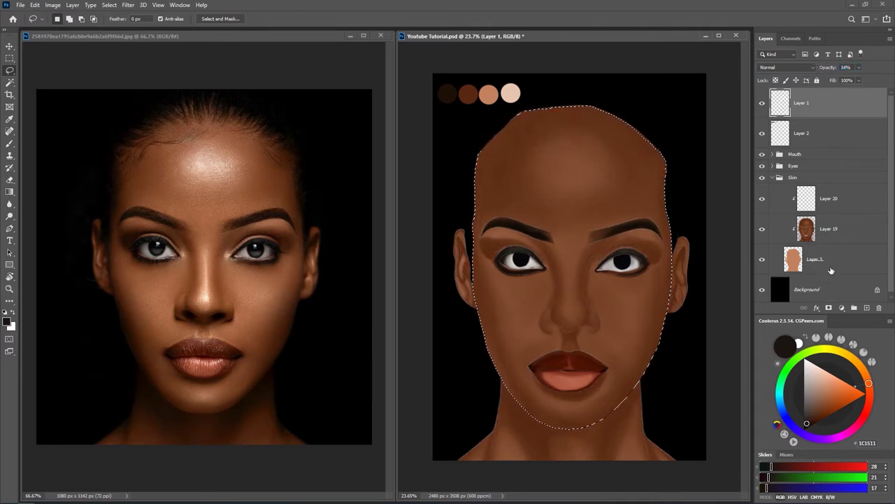
pyautogui.click(839, 208)
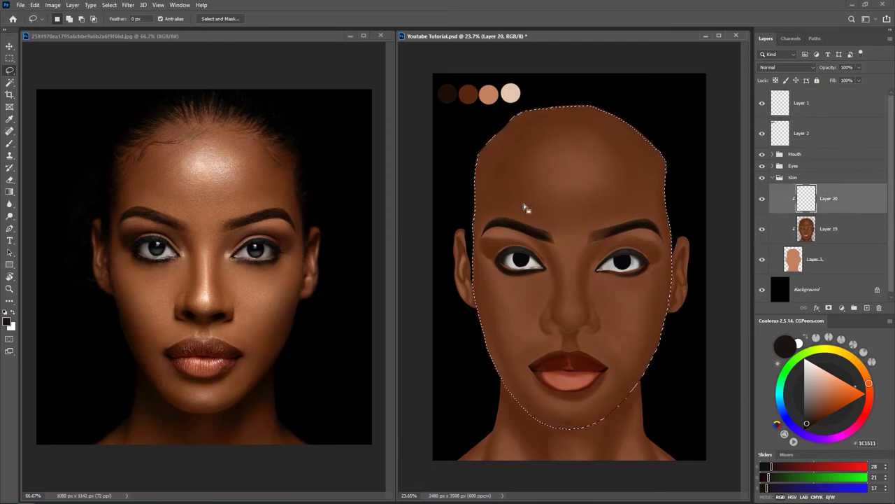
pyautogui.press('b')
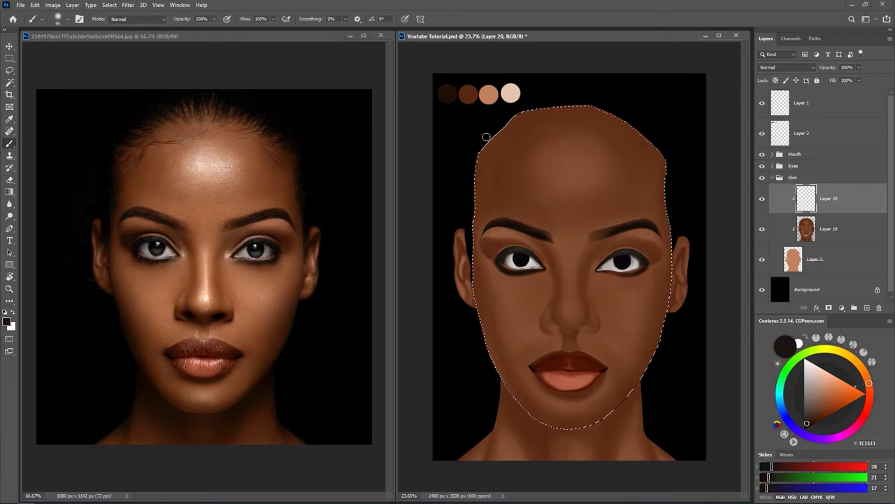
pyautogui.rightClick(490, 150)
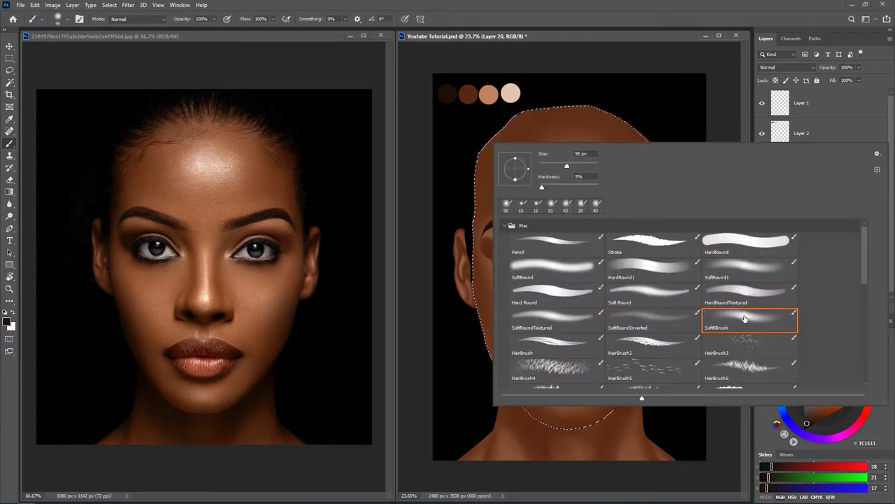
pyautogui.click(631, 19)
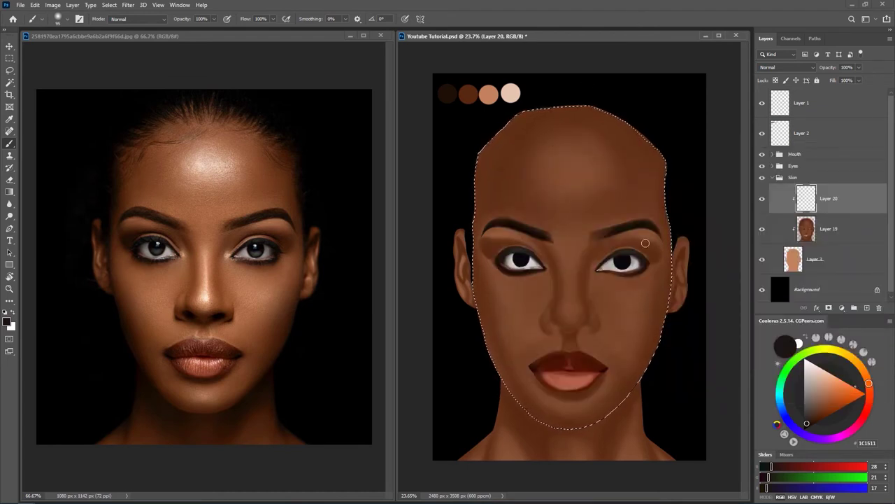
pyautogui.rightClick(588, 245)
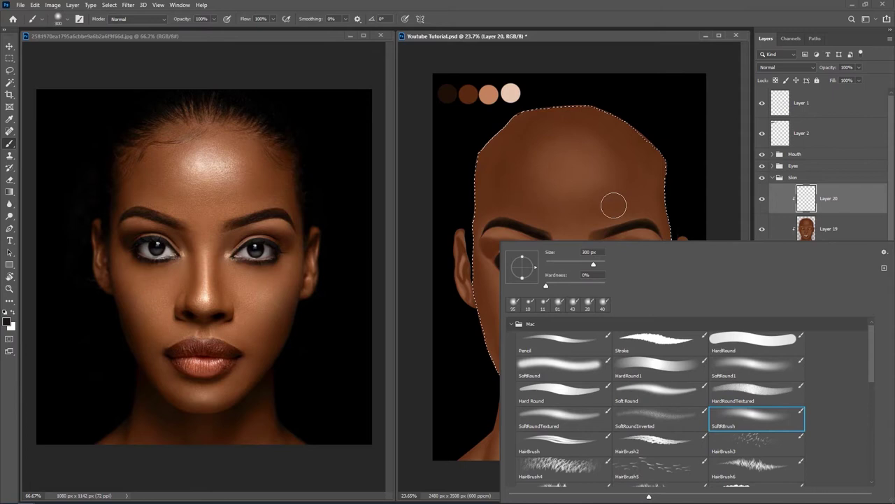
pyautogui.click(584, 16)
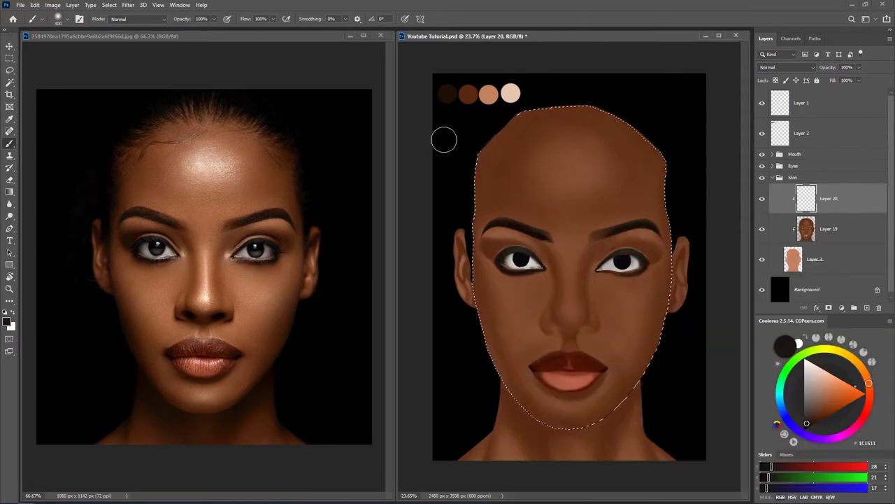
pyautogui.keyDown('alt'); pyautogui.click(449, 90); pyautogui.keyUp('alt')
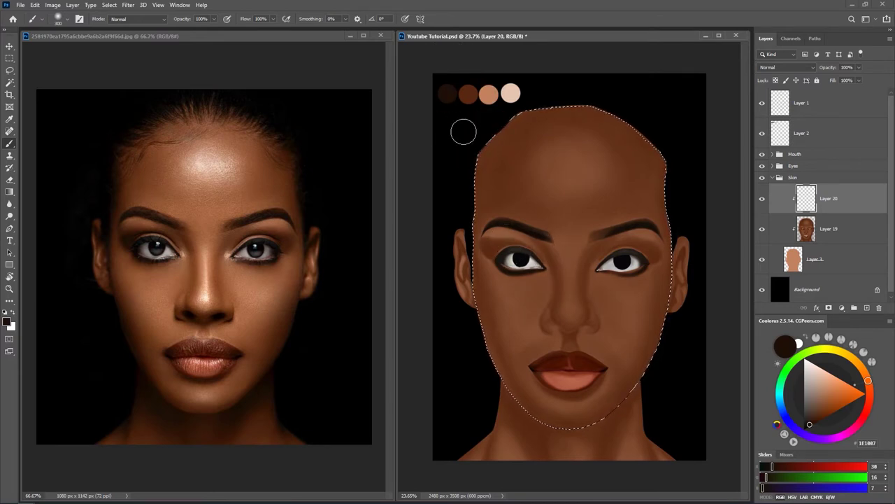
pyautogui.press('e')
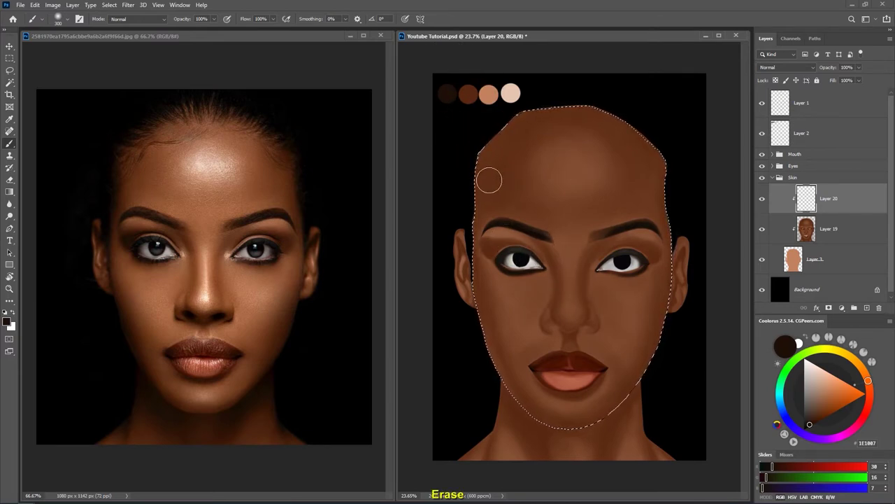
# - Resize the brush to about 393 px and darken the upper-right crown edge
pyautogui.moveTo(490, 170); pyautogui.dragTo(528, 179)
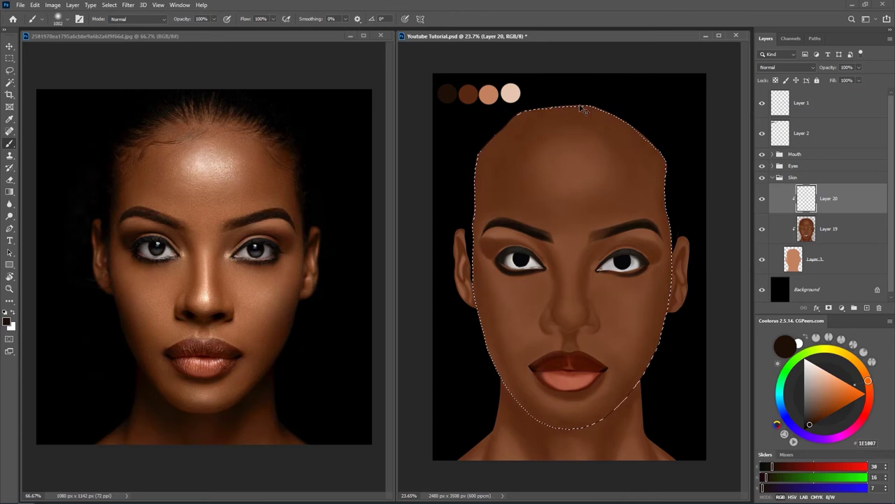
pyautogui.moveTo(490, 255); pyautogui.dragTo(458, 263)
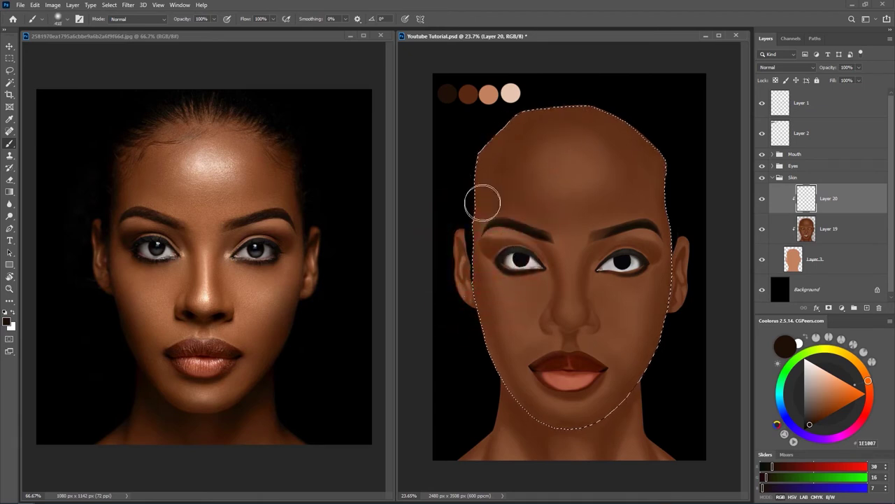
pyautogui.moveTo(486, 191)
pyautogui.mouseDown()
pyautogui.moveTo(493, 190)
pyautogui.moveTo(478, 188)
pyautogui.moveTo(470, 203)
pyautogui.moveTo(499, 136)
pyautogui.moveTo(468, 208)
pyautogui.moveTo(482, 143)
pyautogui.moveTo(516, 100)
pyautogui.moveTo(486, 164)
pyautogui.moveTo(576, 101)
pyautogui.moveTo(609, 94)
pyautogui.moveTo(576, 114)
pyautogui.moveTo(585, 114)
pyautogui.moveTo(570, 110)
pyautogui.moveTo(615, 120)
pyautogui.moveTo(660, 156)
pyautogui.moveTo(638, 147)
pyautogui.moveTo(643, 160)
pyautogui.moveTo(651, 152)
pyautogui.moveTo(634, 131)
pyautogui.mouseUp()
pyautogui.moveTo(658, 219); pyautogui.dragTo(623, 126)
pyautogui.moveTo(618, 184)
pyautogui.mouseDown()
pyautogui.moveTo(655, 173)
pyautogui.moveTo(665, 245)
pyautogui.moveTo(655, 202)
pyautogui.mouseUp()
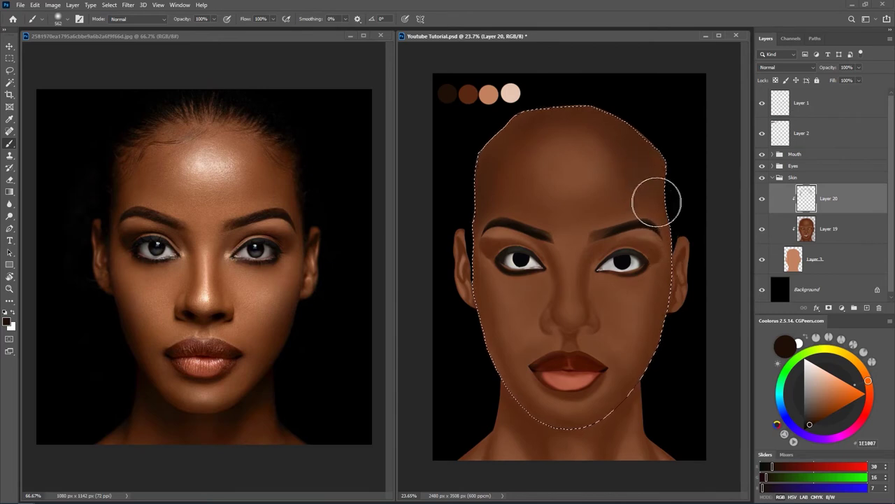
pyautogui.keyDown('alt'); pyautogui.rightClick(663, 201); pyautogui.keyUp('alt')
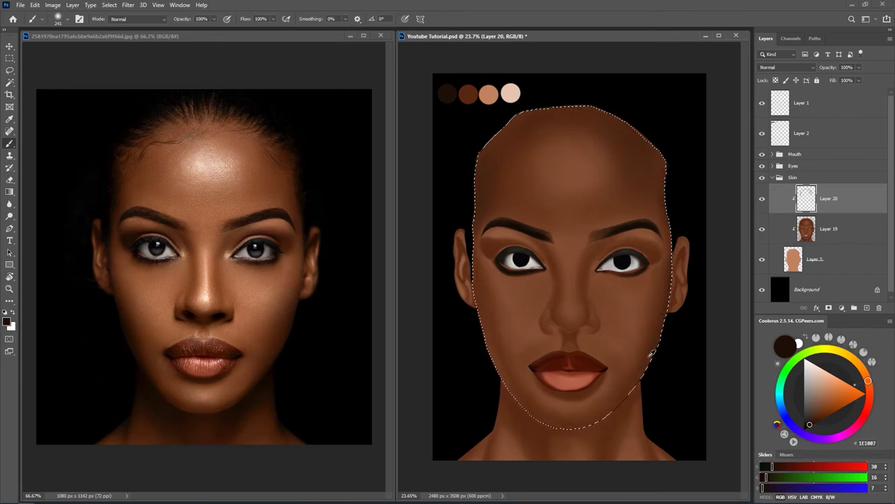
# - Paint dark shading along the jaw and around the eyes with progressively smaller brushes
pyautogui.keyDown('alt'); pyautogui.rightClick(647, 359); pyautogui.keyUp('alt')
pyautogui.keyDown('alt'); pyautogui.rightClick(650, 351); pyautogui.keyUp('alt')
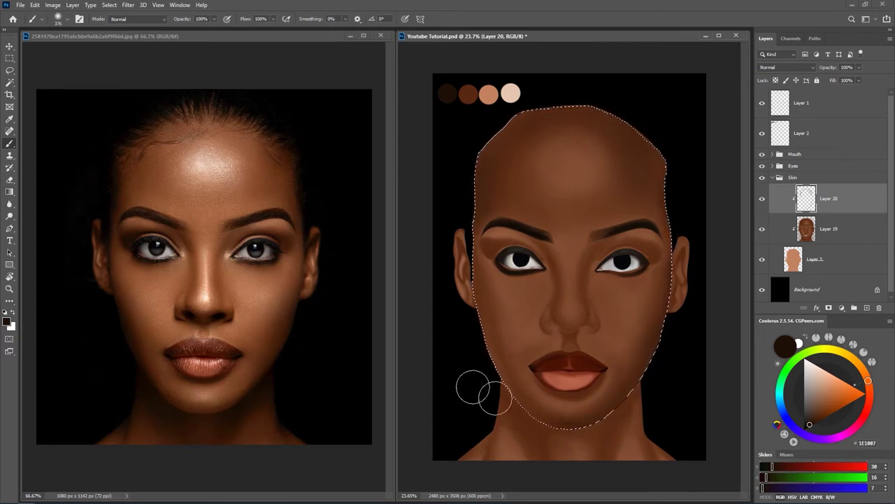
pyautogui.keyDown('alt'); pyautogui.rightClick(513, 394); pyautogui.keyUp('alt')
pyautogui.moveTo(509, 395); pyautogui.dragTo(469, 330)
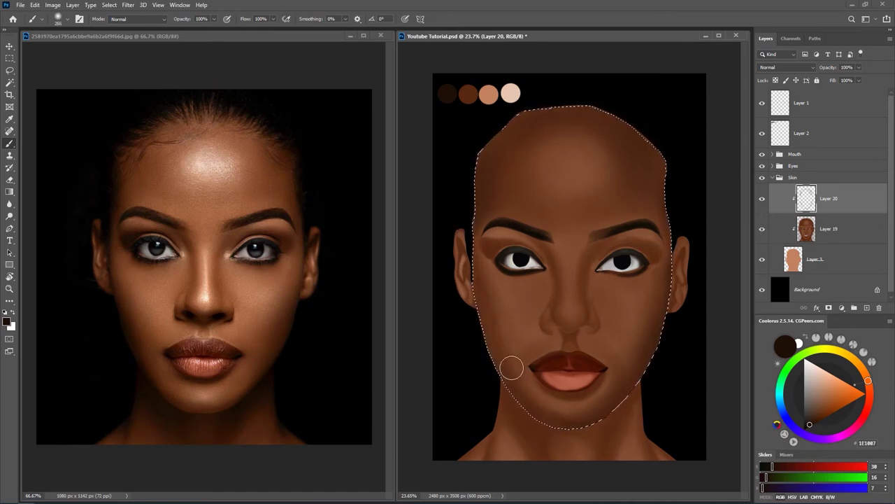
pyautogui.keyDown('alt'); pyautogui.rightClick(485, 245); pyautogui.keyUp('alt')
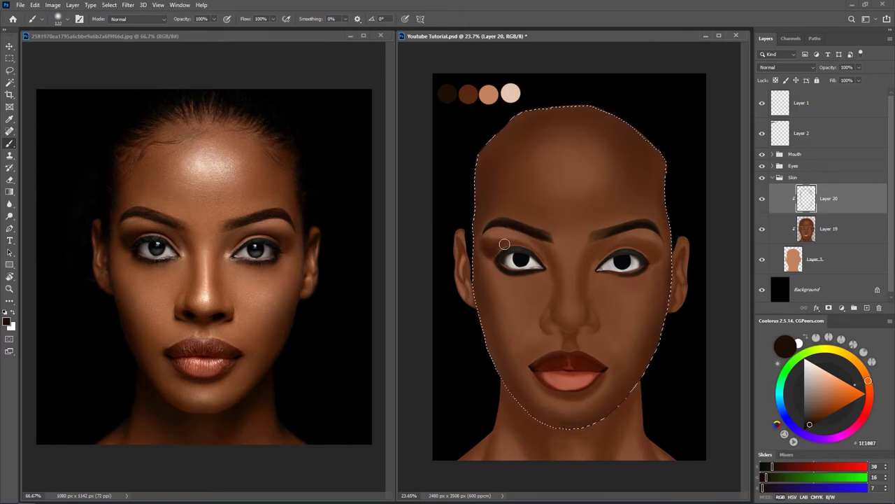
pyautogui.keyDown('alt'); pyautogui.rightClick(586, 279); pyautogui.keyUp('alt')
pyautogui.scroll(2, 574, 336)
pyautogui.scroll(1, 580, 338)
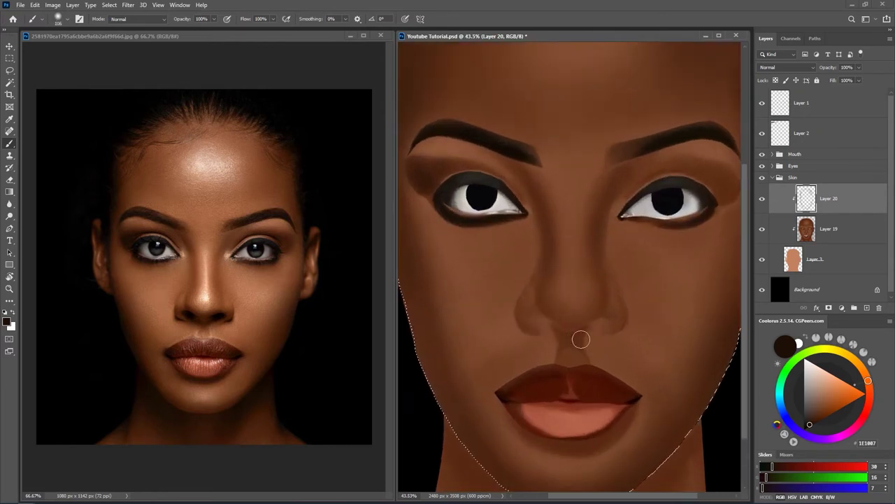
# - Hide Layer 1 and paint both nostrils dark brown, then fit the face in the window
pyautogui.click(763, 103)
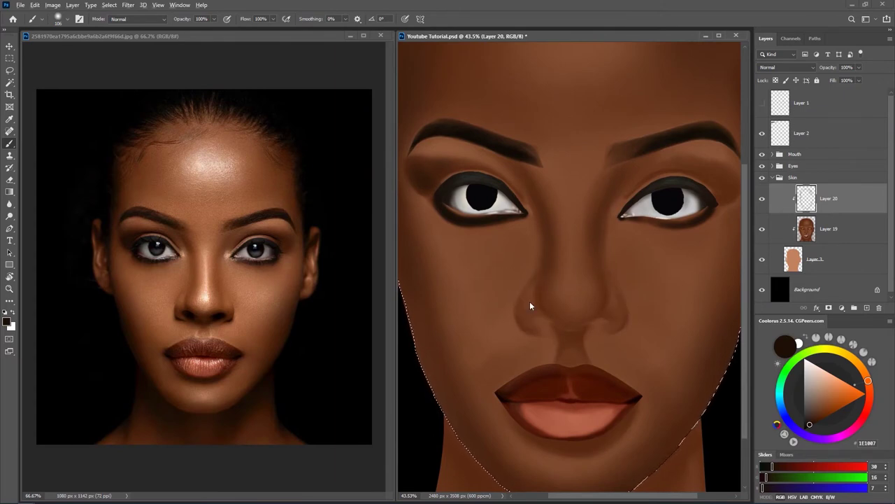
pyautogui.scroll(3, 536, 308)
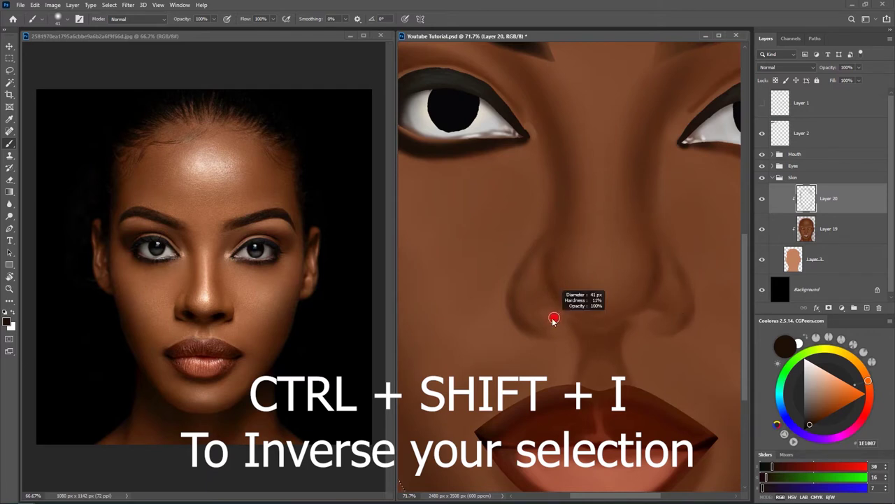
pyautogui.moveTo(548, 320)
pyautogui.mouseDown()
pyautogui.moveTo(561, 315)
pyautogui.moveTo(545, 311)
pyautogui.mouseUp()
pyautogui.moveTo(645, 323)
pyautogui.mouseDown()
pyautogui.moveTo(634, 321)
pyautogui.moveTo(655, 312)
pyautogui.moveTo(640, 319)
pyautogui.mouseUp()
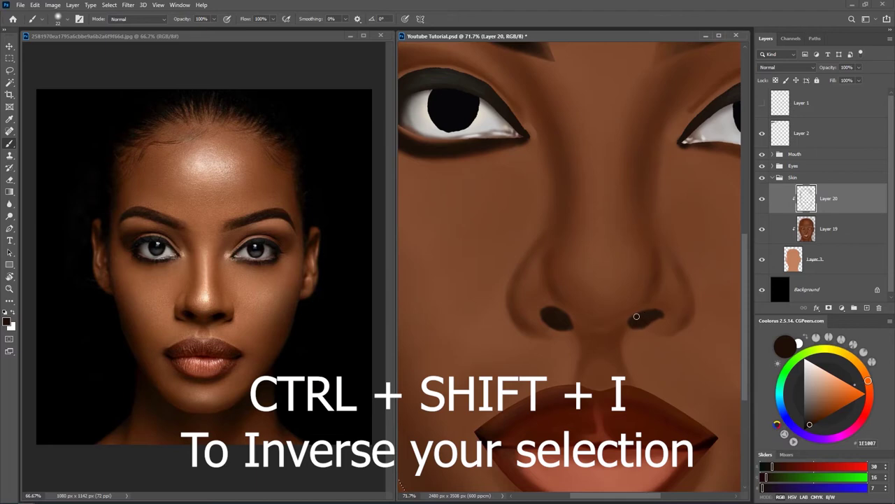
pyautogui.hotkey('ctrl', '0')
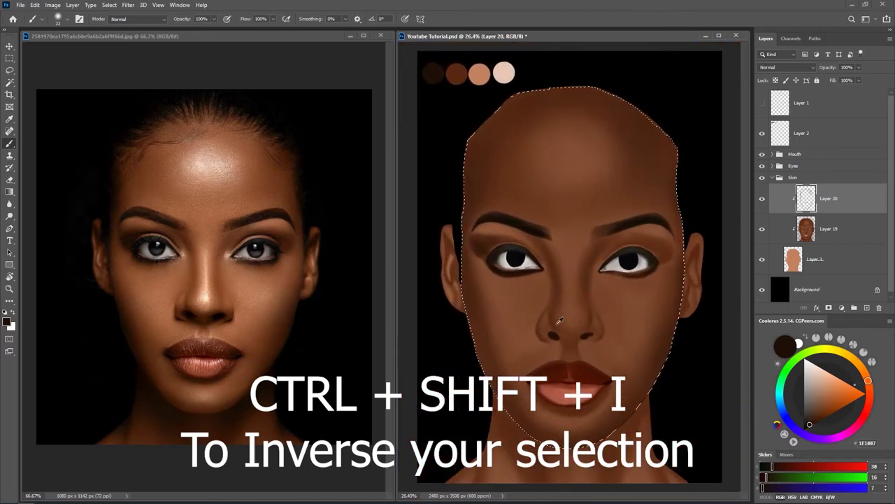
# - Set the brush to 39 px at 13% hardness, clear the face selection and invert it to outside the face
pyautogui.moveTo(661, 364); pyautogui.dragTo(668, 364)
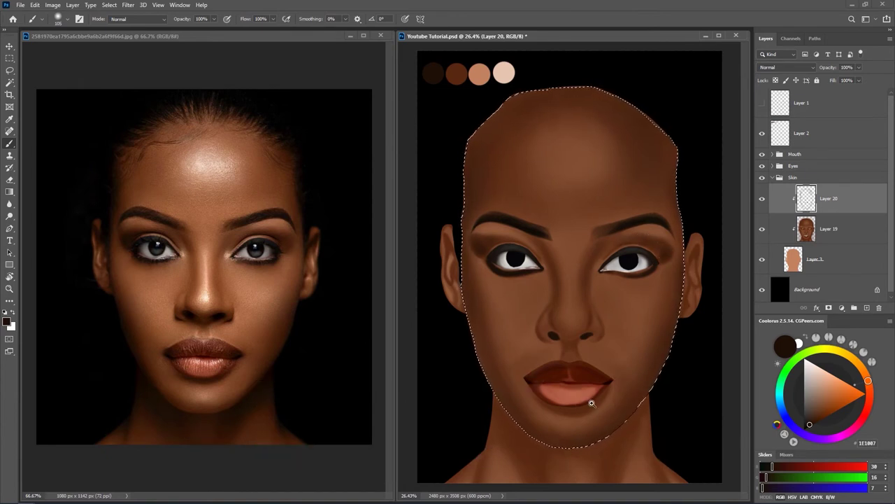
pyautogui.scroll(-1, 622, 398)
pyautogui.hotkey('ctrl', 'h')
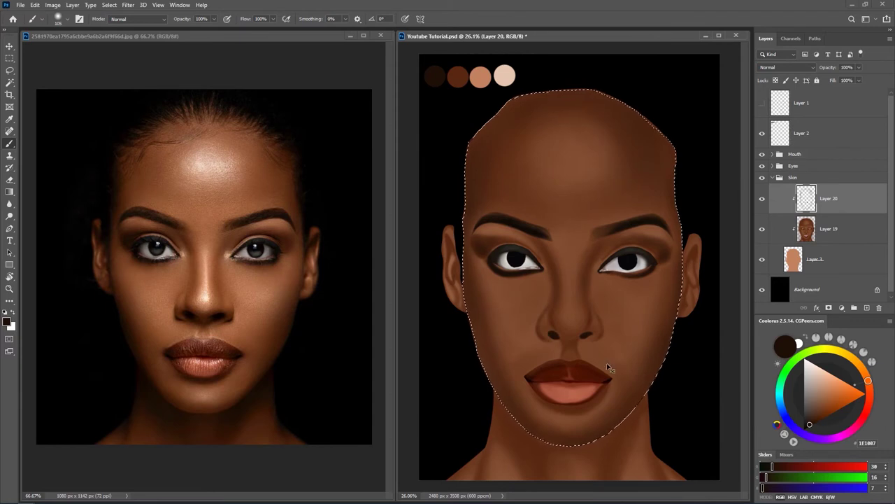
pyautogui.click(109, 4)
pyautogui.click(120, 41)
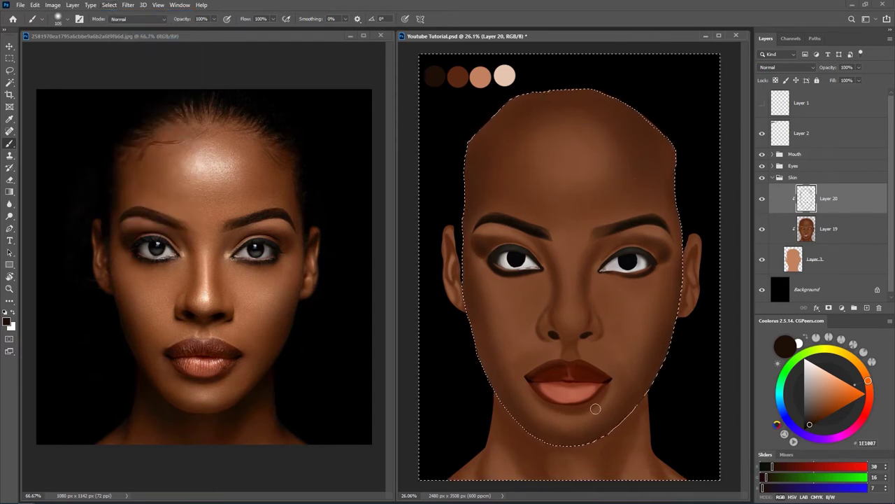
pyautogui.scroll(2, 435, 239)
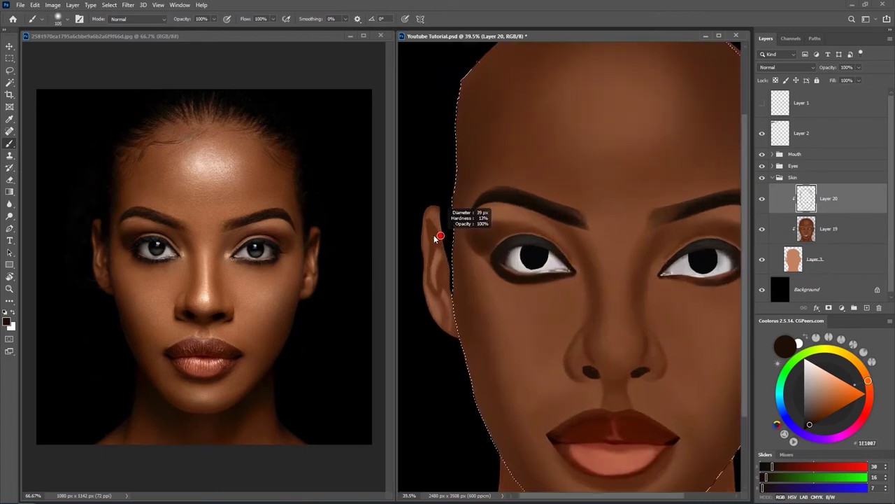
# - Brush dark brown shading along the ear's upper rim, inner fold and outer edge
pyautogui.scroll(2, 433, 234)
pyautogui.moveTo(430, 208); pyautogui.dragTo(435, 237)
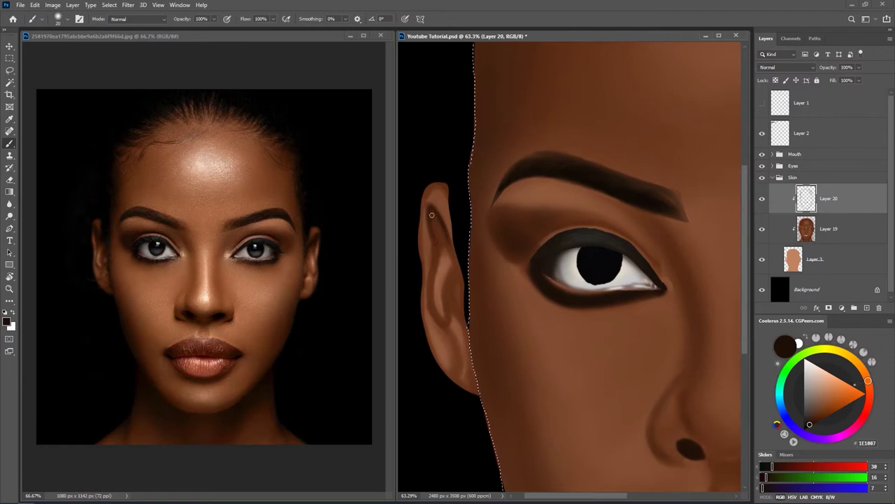
pyautogui.moveTo(433, 221); pyautogui.dragTo(448, 241)
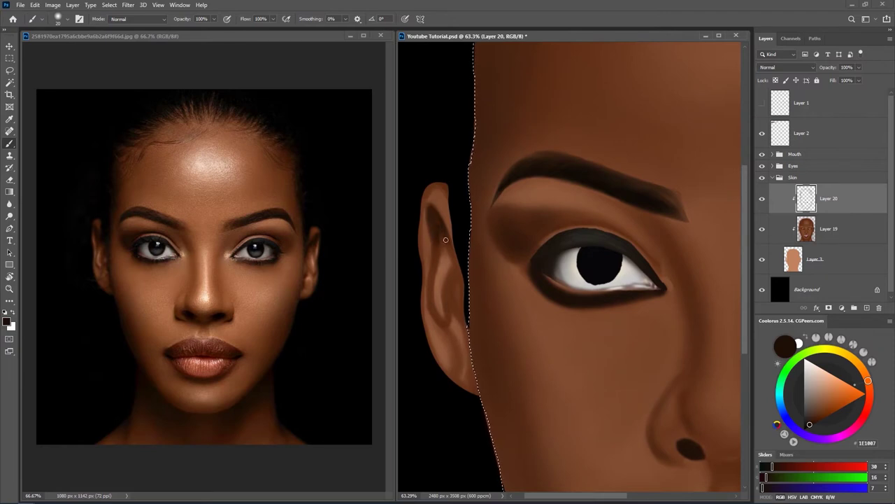
pyautogui.moveTo(436, 240)
pyautogui.mouseDown()
pyautogui.moveTo(433, 266)
pyautogui.moveTo(440, 238)
pyautogui.mouseUp()
pyautogui.moveTo(464, 287); pyautogui.dragTo(456, 348)
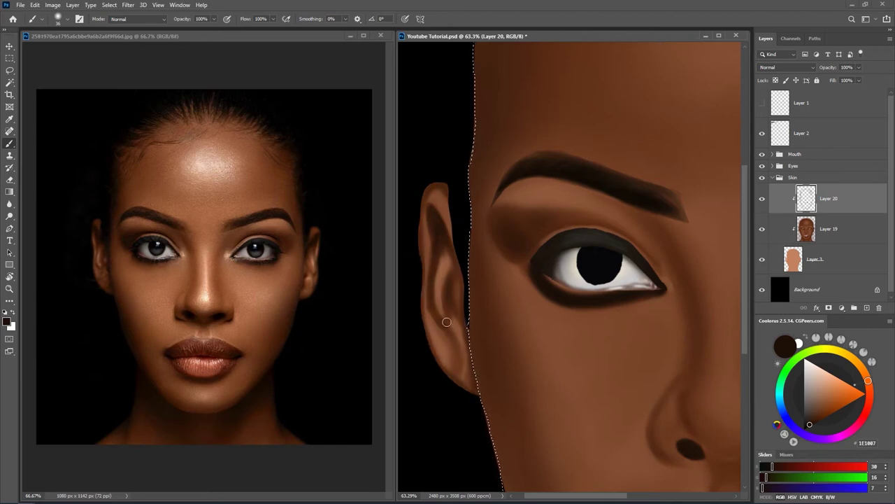
pyautogui.scroll(-2, 444, 238)
pyautogui.scroll(-1, 600, 319)
pyautogui.scroll(3, 636, 310)
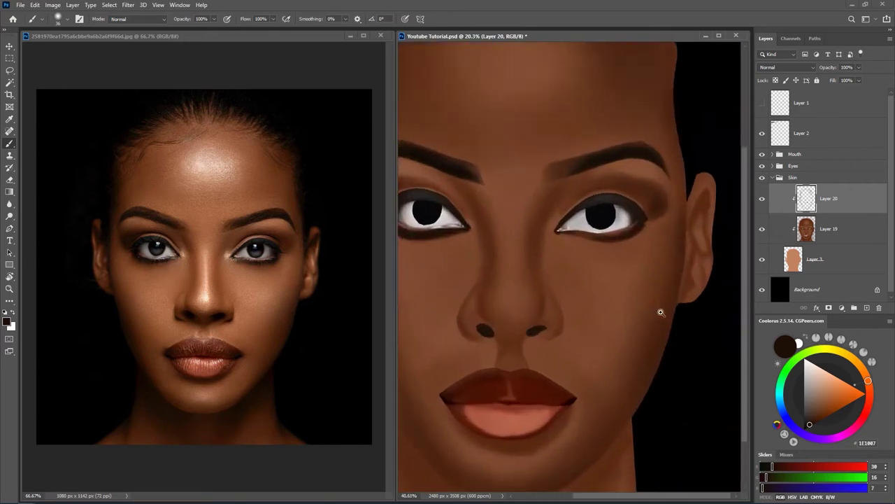
pyautogui.scroll(1, 660, 310)
pyautogui.scroll(1, 684, 228)
pyautogui.scroll(1, 688, 226)
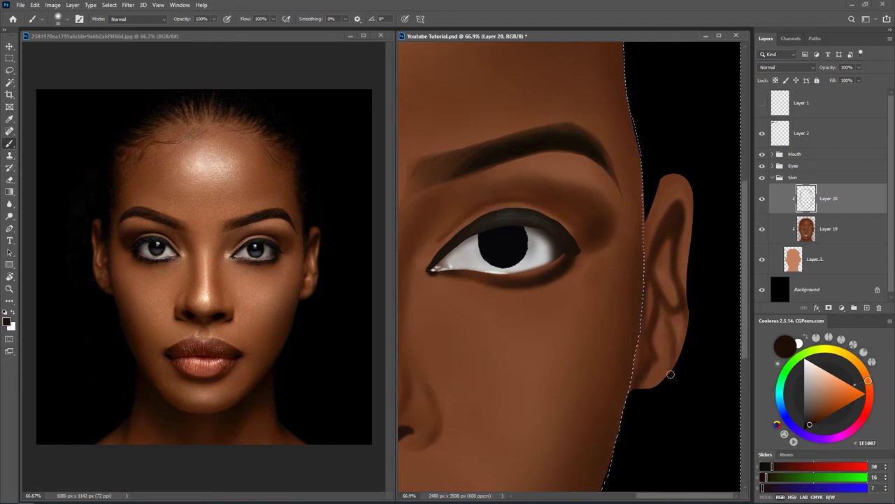
pyautogui.scroll(-5, 657, 331)
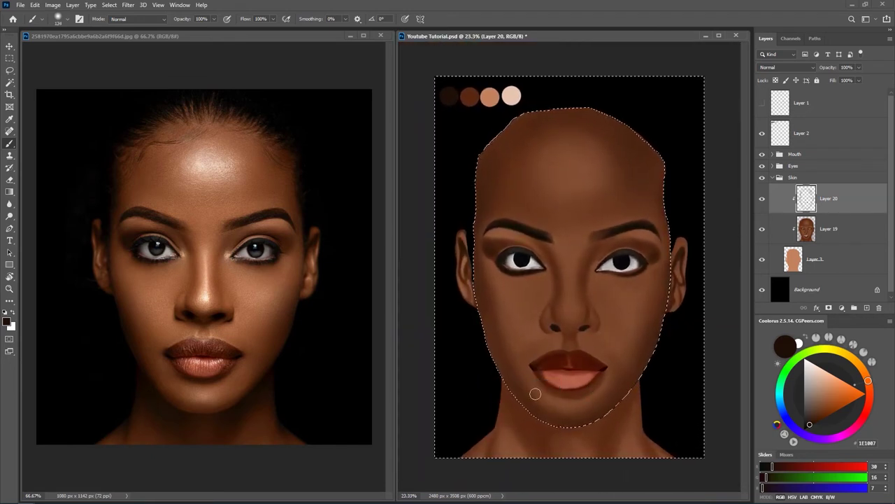
# - Size the brush for broad jaw shading, reframe the face, and save the painting
pyautogui.moveTo(516, 408); pyautogui.dragTo(553, 408)
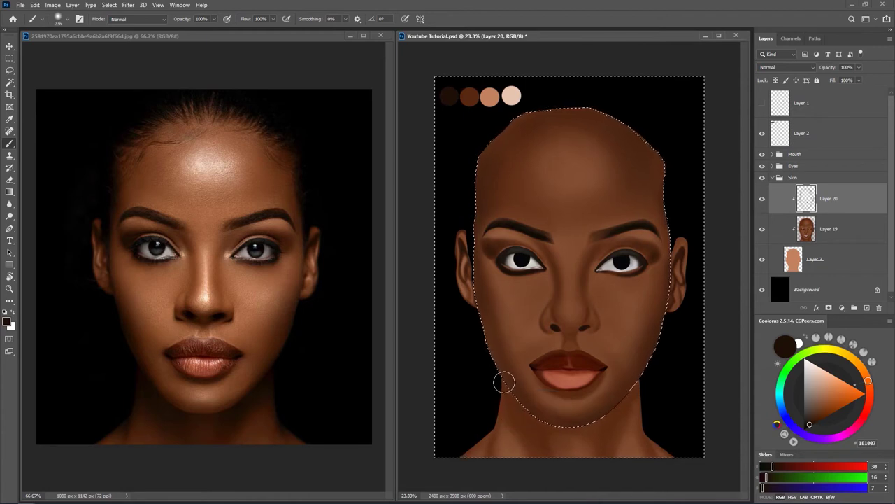
pyautogui.moveTo(518, 424); pyautogui.dragTo(489, 424)
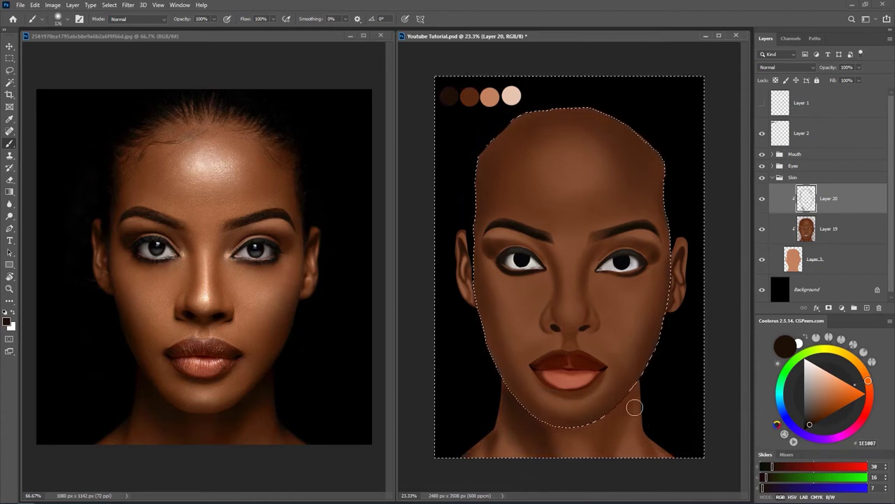
pyautogui.moveTo(550, 424); pyautogui.dragTo(594, 424)
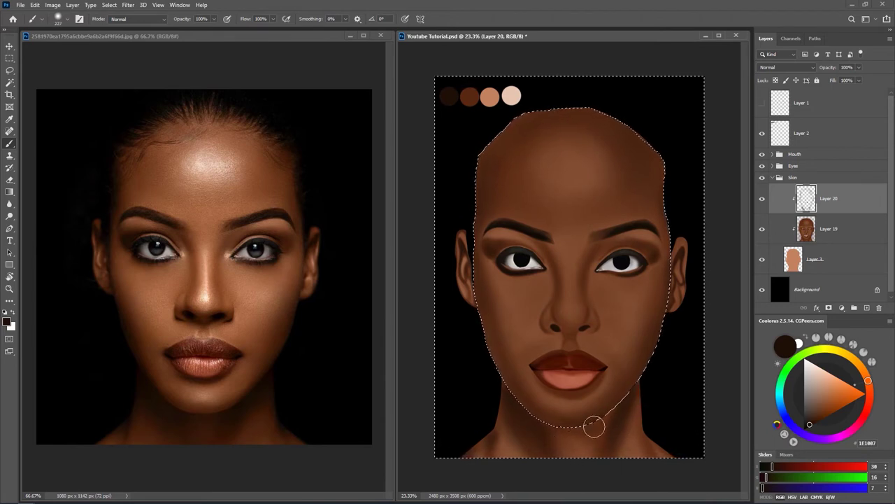
pyautogui.moveTo(649, 434)
pyautogui.mouseDown()
pyautogui.moveTo(642, 438)
pyautogui.moveTo(663, 430)
pyautogui.mouseUp()
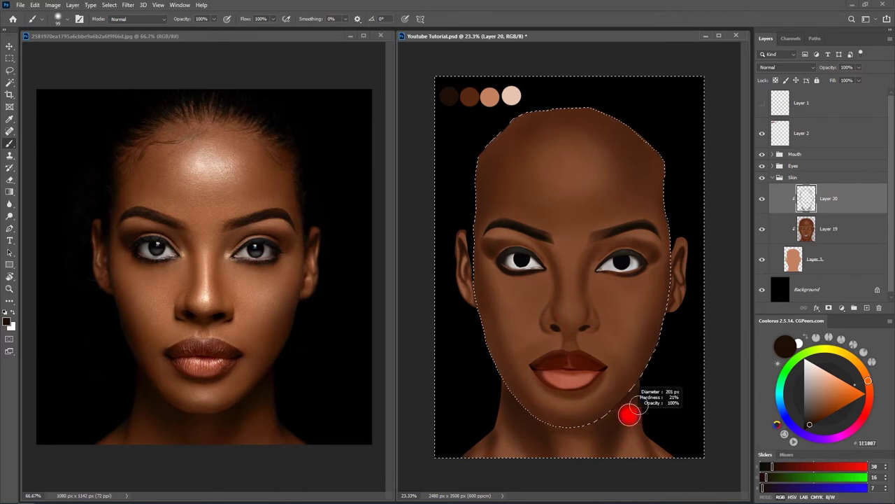
pyautogui.moveTo(630, 400); pyautogui.dragTo(625, 400)
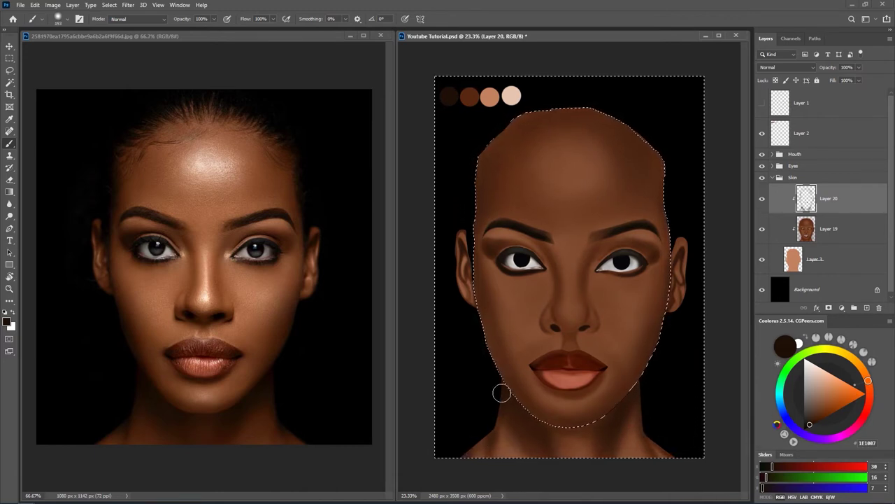
pyautogui.moveTo(660, 321)
pyautogui.mouseDown()
pyautogui.moveTo(634, 322)
pyautogui.moveTo(645, 322)
pyautogui.mouseUp()
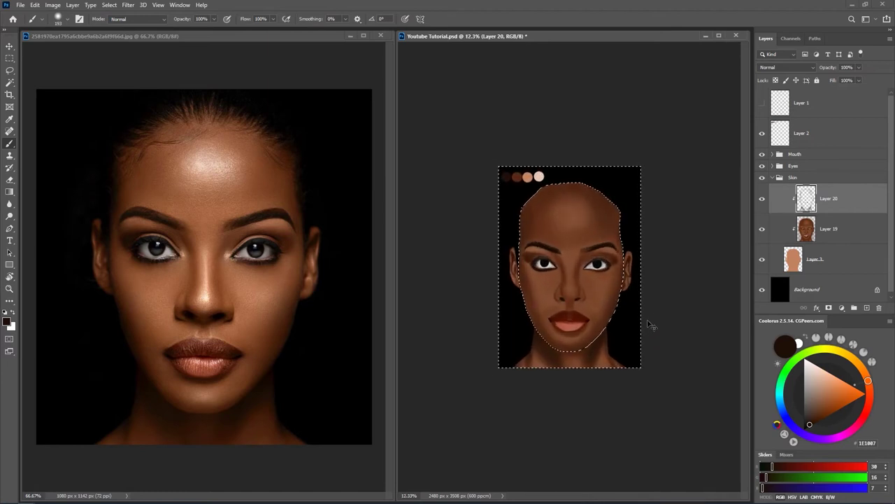
pyautogui.moveTo(598, 342); pyautogui.dragTo(636, 384)
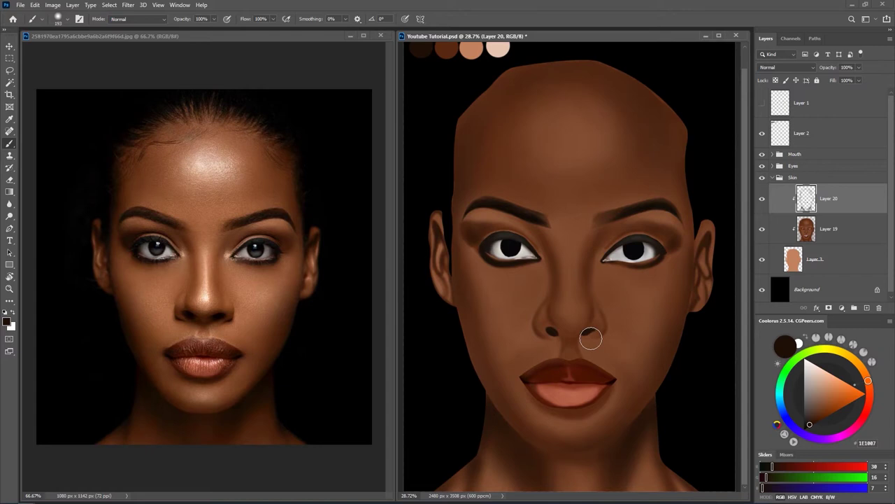
pyautogui.hotkey('ctrl', 's')
# - Brush soft dark brown shading along the left cheek and below the lower lip
pyautogui.moveTo(463, 344); pyautogui.dragTo(488, 412)
pyautogui.moveTo(580, 390); pyautogui.dragTo(540, 396)
pyautogui.scroll(2, 572, 448)
pyautogui.scroll(1, 576, 448)
pyautogui.scroll(1, 576, 419)
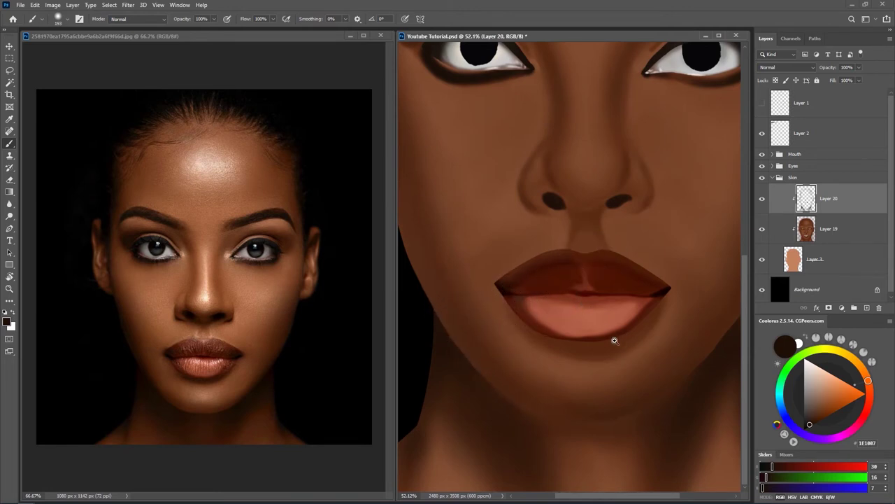
# - Fit the face on screen, deselect, close the reference photo and let the painting fill the workspace
pyautogui.hotkey('ctrl', '0')
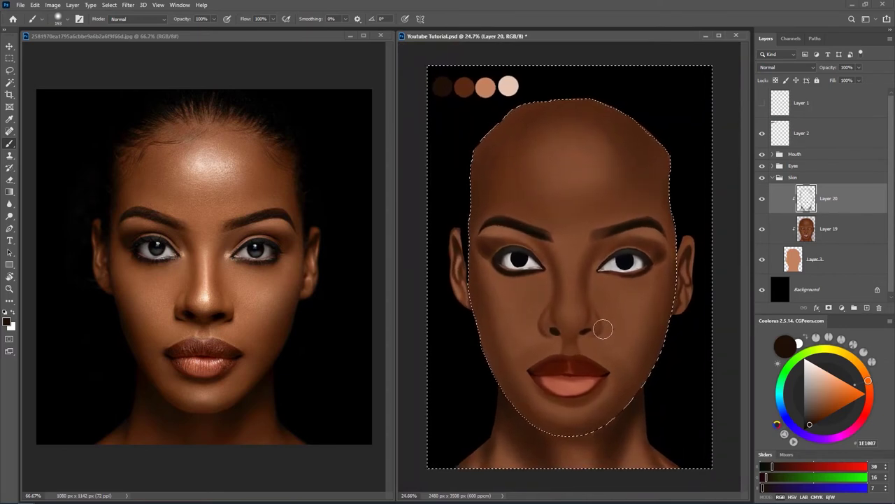
pyautogui.hotkey('ctrl', 'd')
pyautogui.click(380, 37)
pyautogui.moveTo(487, 37); pyautogui.dragTo(456, 31)
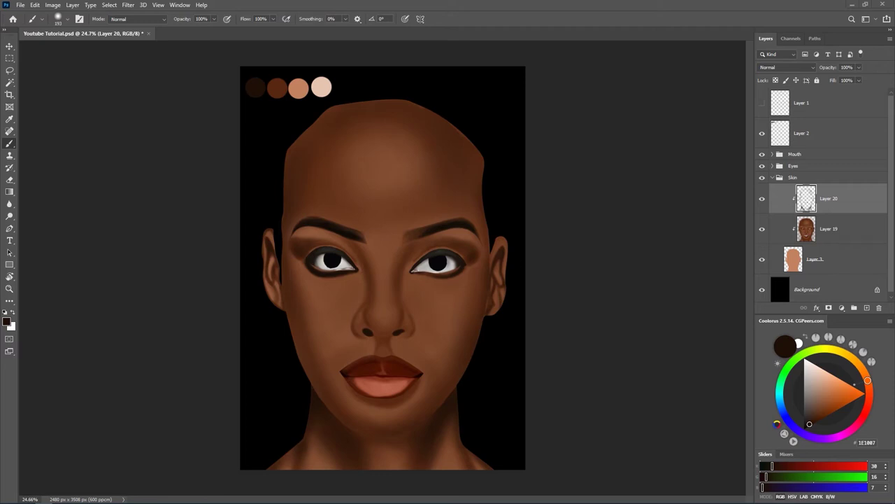
pyautogui.press('super')
pyautogui.write('kuado')
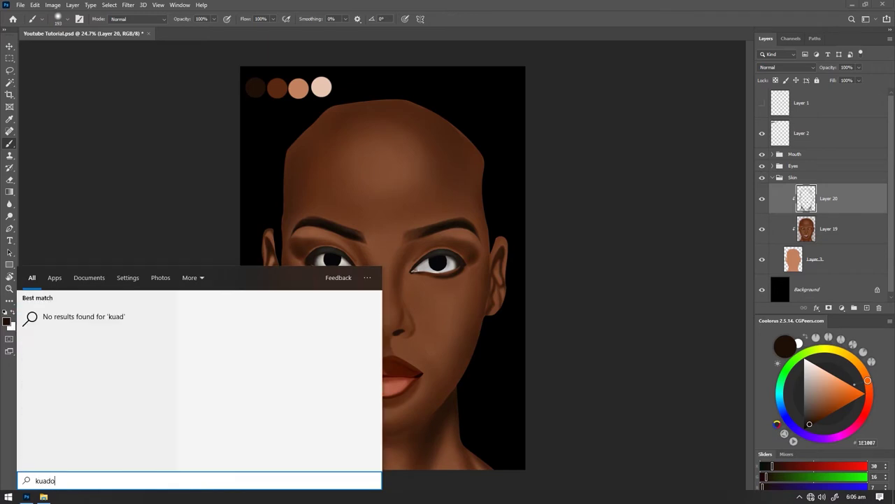
pyautogui.press('BackSpace')
pyautogui.press('BackSpace')
pyautogui.press('BackSpace')
pyautogui.press('BackSpace')
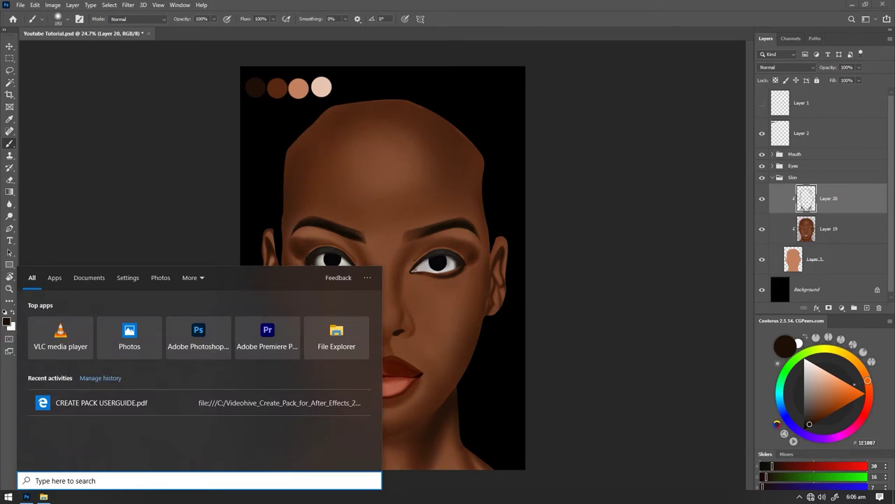
pyautogui.press('Escape')
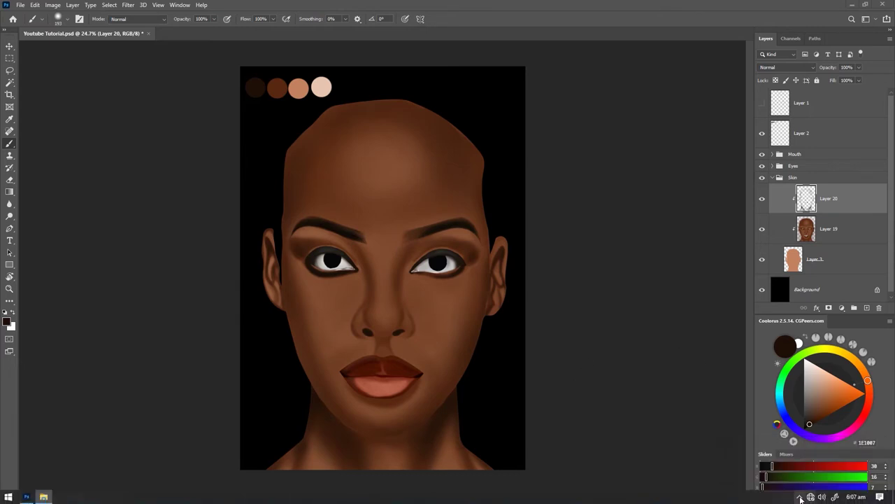
# - Add a local image in Kuadro from the tray, browsing to E:\MAC\MACTOON\REF3\Portrait
pyautogui.click(800, 496)
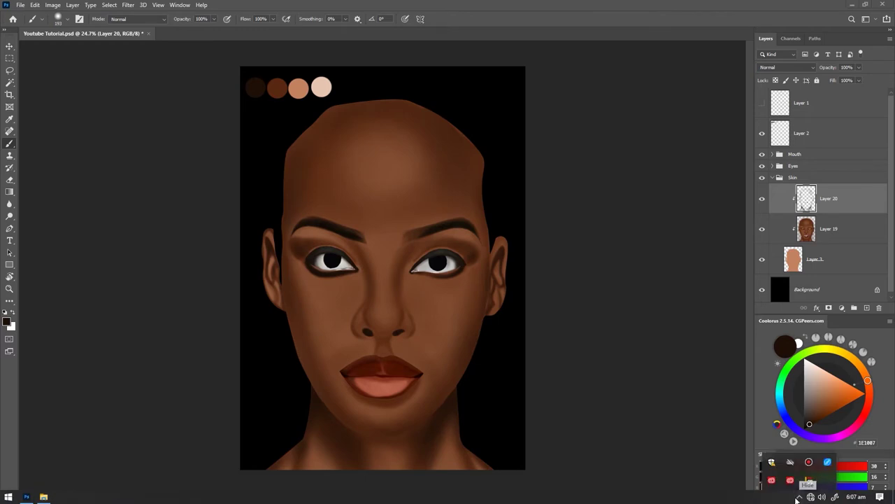
pyautogui.rightClick(810, 482)
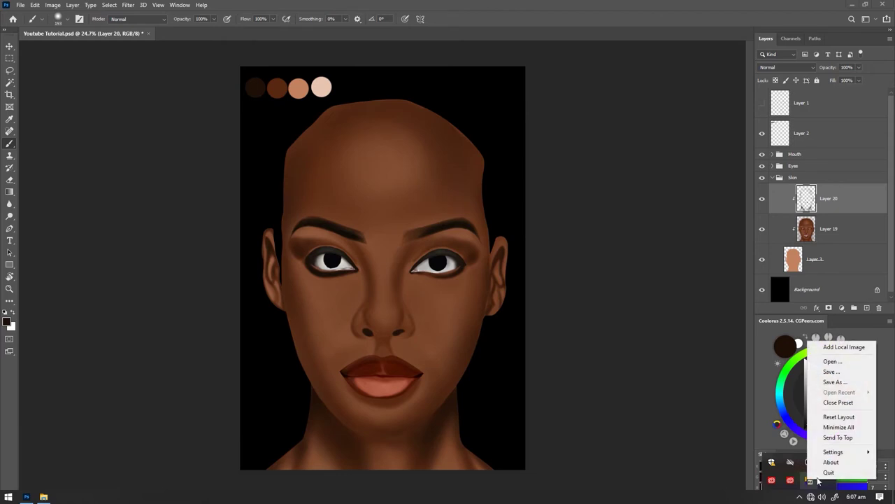
pyautogui.click(843, 347)
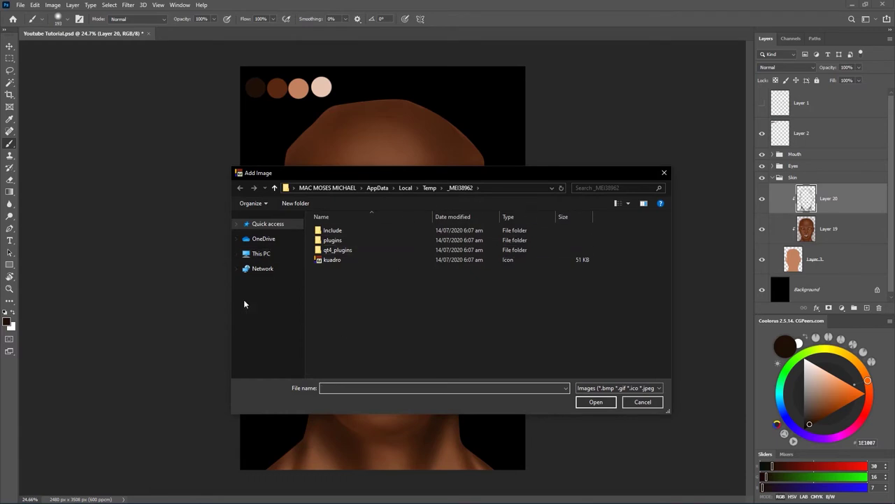
pyautogui.click(260, 255)
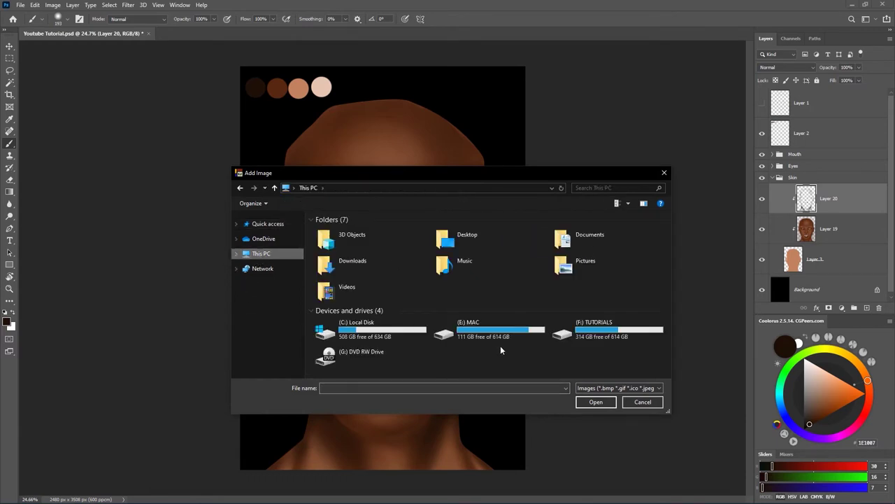
pyautogui.moveTo(489, 329)
pyautogui.doubleClick(478, 335)
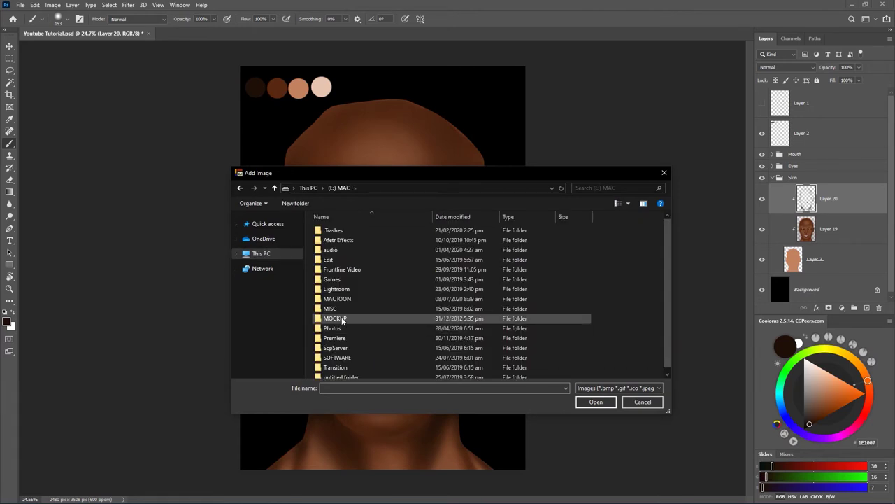
pyautogui.doubleClick(345, 297)
pyautogui.scroll(-1, 359, 338)
pyautogui.doubleClick(343, 340)
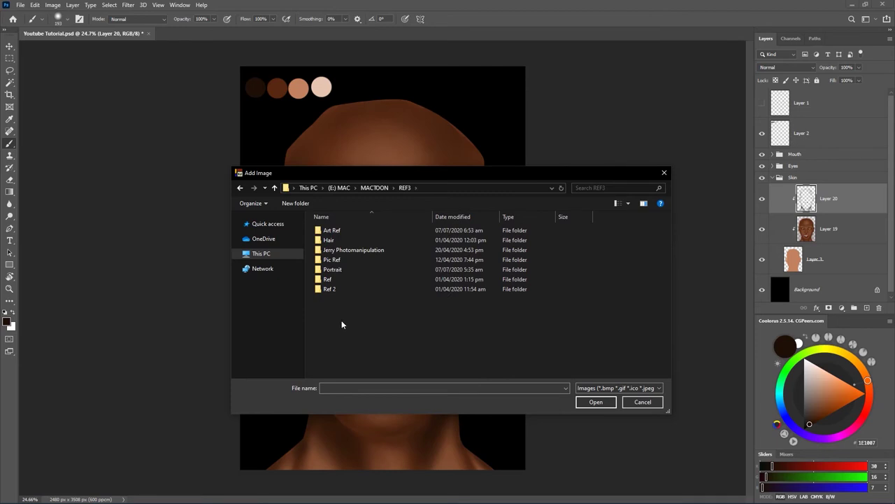
pyautogui.doubleClick(345, 269)
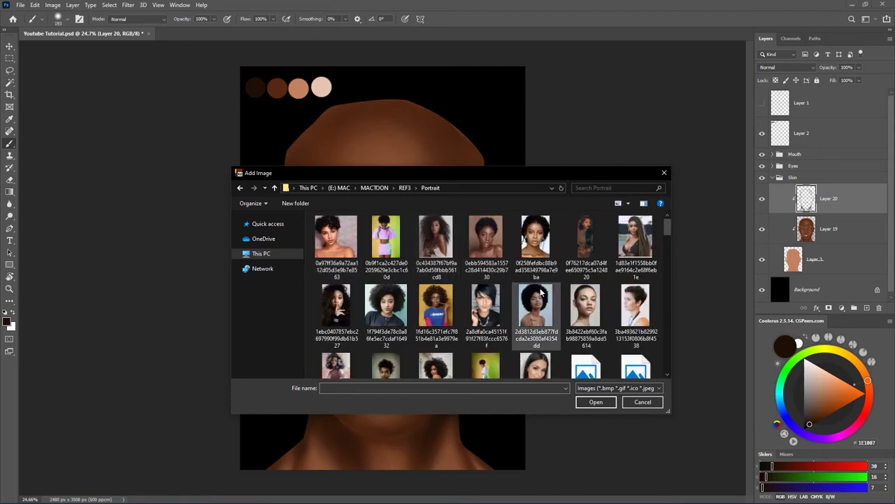
# - Load a front-facing portrait photo and place it left of the painting
pyautogui.scroll(-1, 540, 292)
pyautogui.scroll(-1, 540, 292)
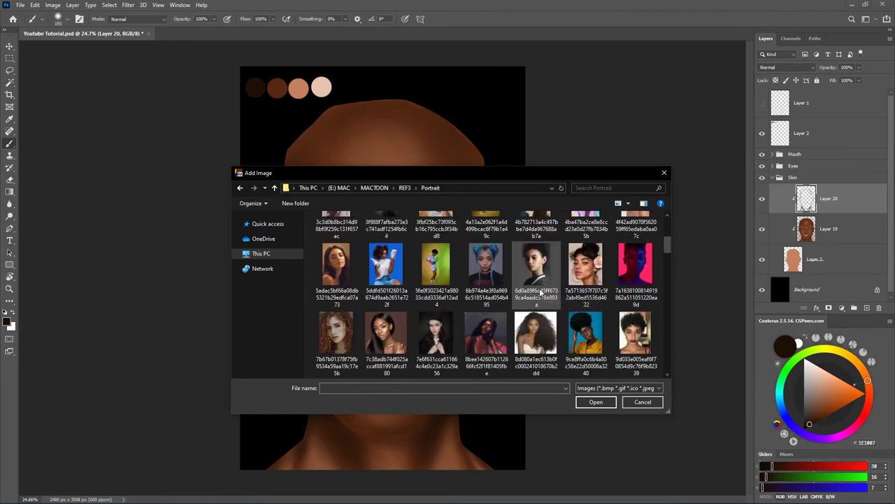
pyautogui.scroll(-1, 540, 292)
pyautogui.scroll(-1, 540, 293)
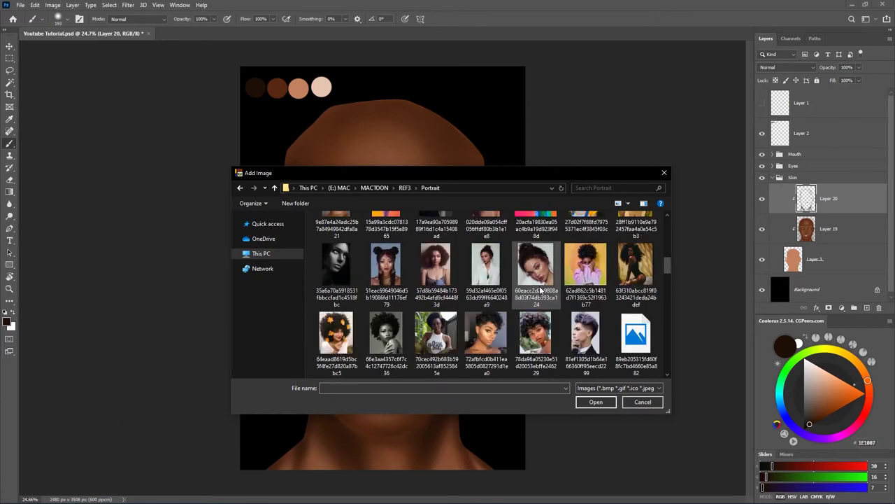
pyautogui.scroll(-1, 540, 293)
pyautogui.scroll(-1, 540, 292)
pyautogui.scroll(-1, 540, 293)
pyautogui.scroll(-1, 540, 293)
pyautogui.scroll(-1, 540, 293)
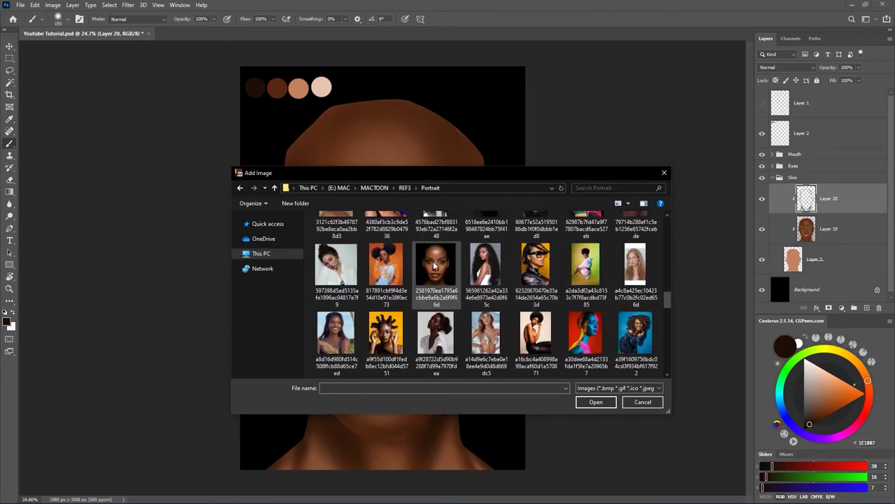
pyautogui.doubleClick(433, 264)
pyautogui.moveTo(218, 150)
pyautogui.mouseDown()
pyautogui.moveTo(176, 189)
pyautogui.moveTo(179, 198)
pyautogui.mouseUp()
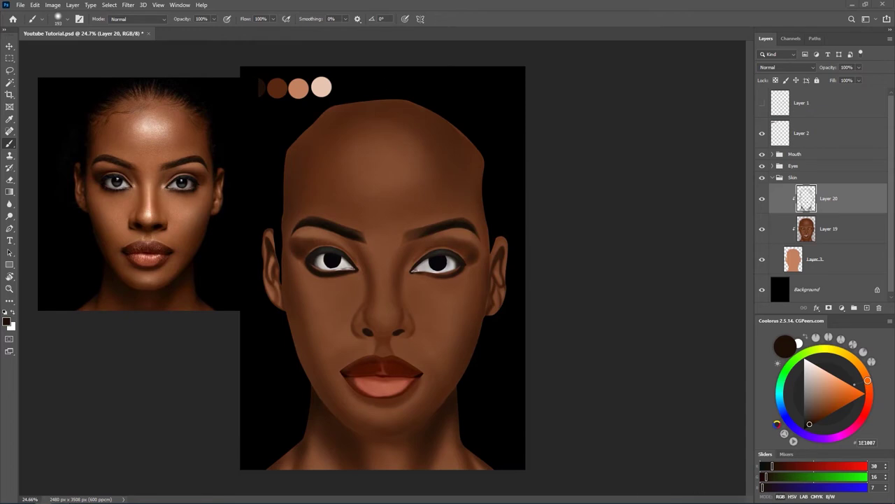
# - Open a File Explorer window, then bring the painting and reference photo back into view
pyautogui.press('super+e')
pyautogui.moveTo(600, 86)
pyautogui.mouseDown()
pyautogui.moveTo(407, 82)
pyautogui.moveTo(424, 93)
pyautogui.moveTo(528, 390)
pyautogui.moveTo(498, 149)
pyautogui.moveTo(511, 96)
pyautogui.moveTo(759, 140)
pyautogui.mouseUp()
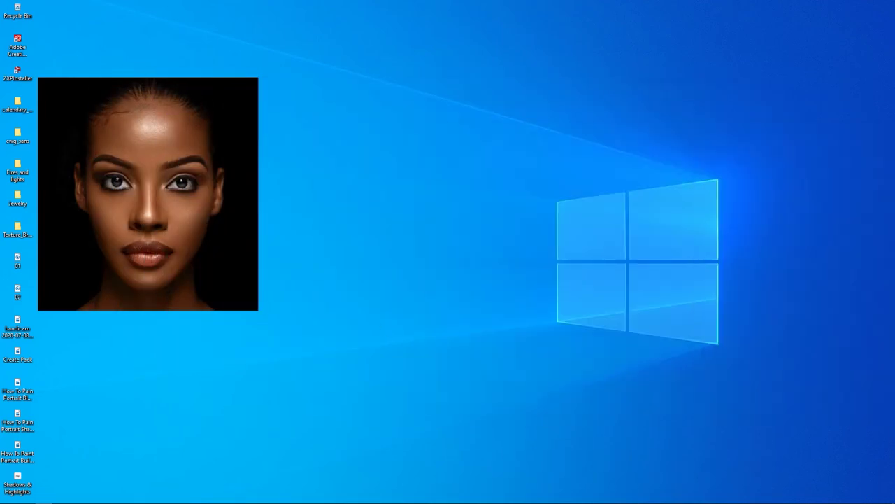
pyautogui.click(27, 496)
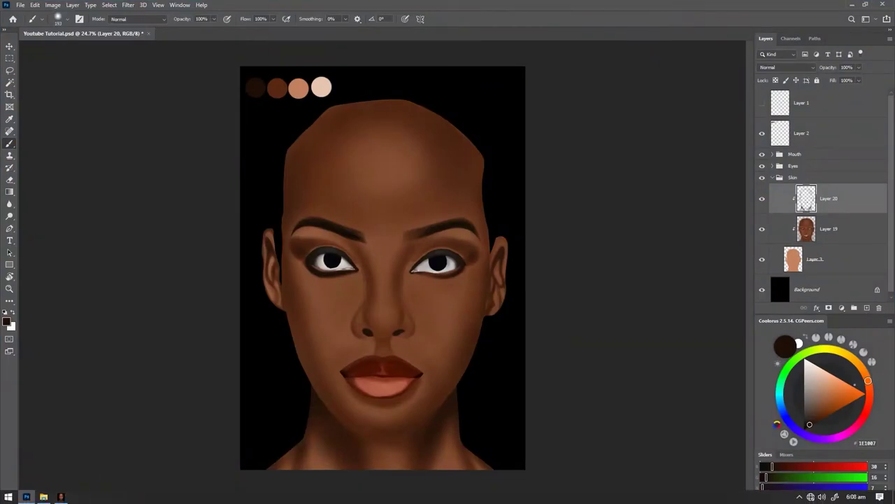
pyautogui.click(61, 497)
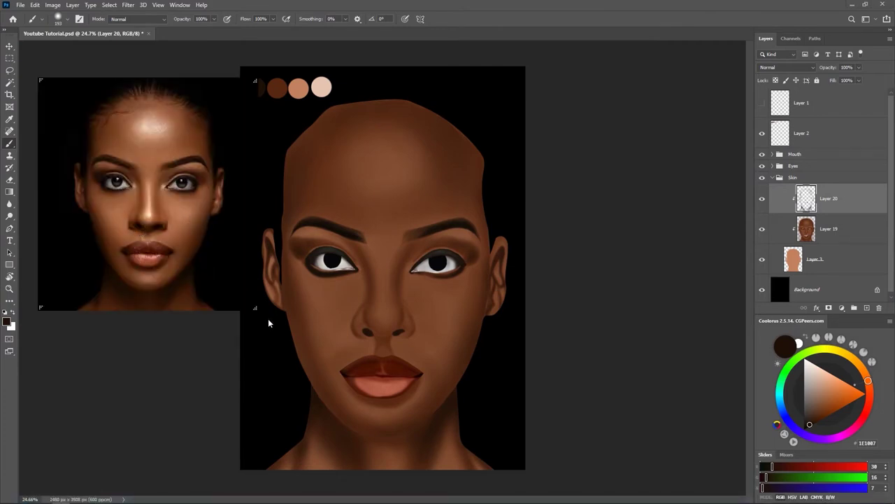
# - Pin the Kuadro reference photo Always On Top and enlarge its window
pyautogui.rightClick(135, 187)
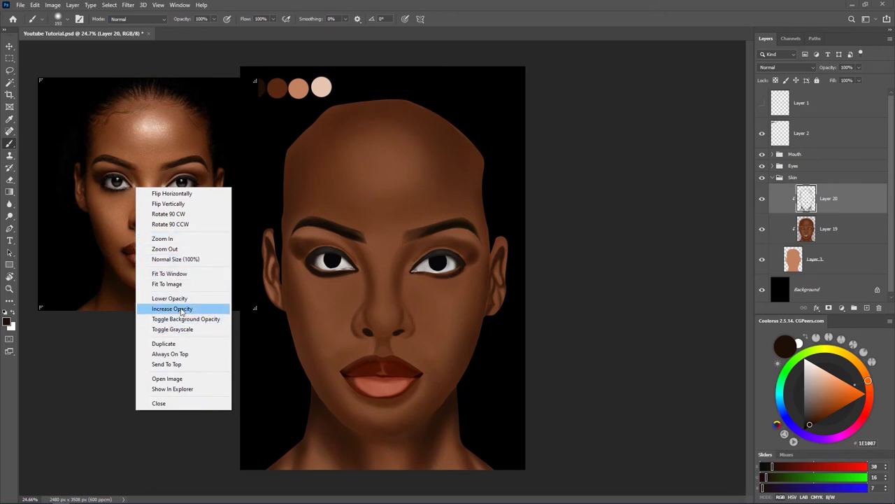
pyautogui.click(174, 355)
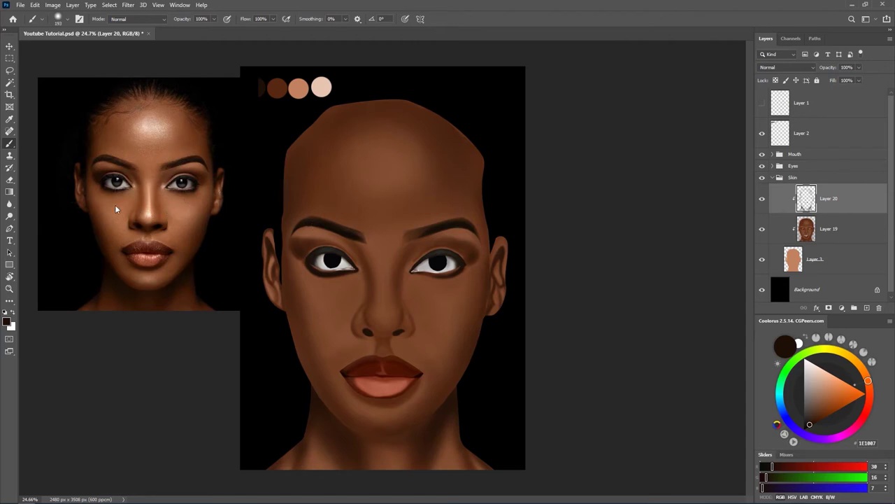
pyautogui.moveTo(255, 308)
pyautogui.mouseDown()
pyautogui.moveTo(308, 474)
pyautogui.moveTo(287, 474)
pyautogui.mouseUp()
# - Zoom into the reference photo seven times through its context menu
pyautogui.rightClick(186, 302)
pyautogui.click(218, 132)
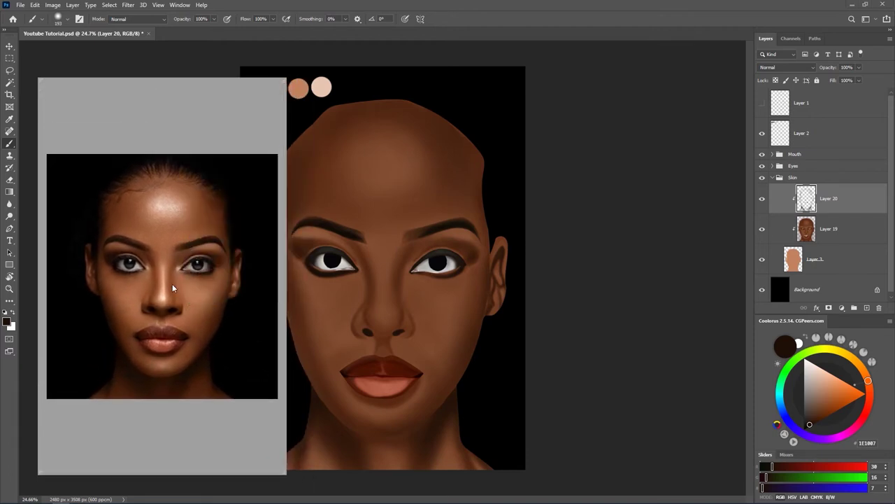
pyautogui.rightClick(174, 283)
pyautogui.click(202, 112)
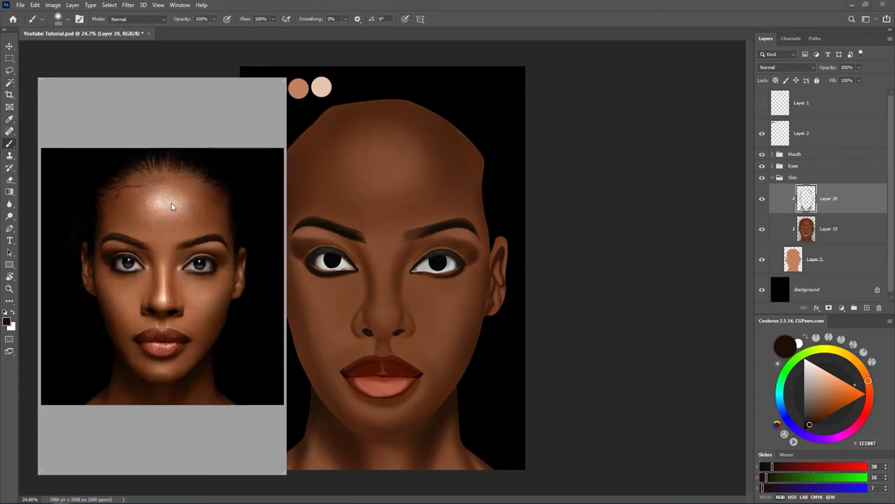
pyautogui.rightClick(170, 203)
pyautogui.click(203, 255)
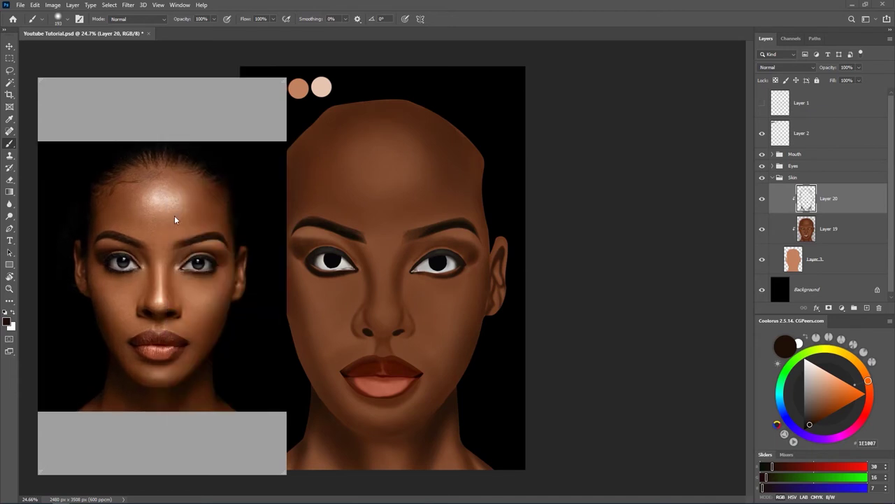
pyautogui.rightClick(175, 217)
pyautogui.click(216, 271)
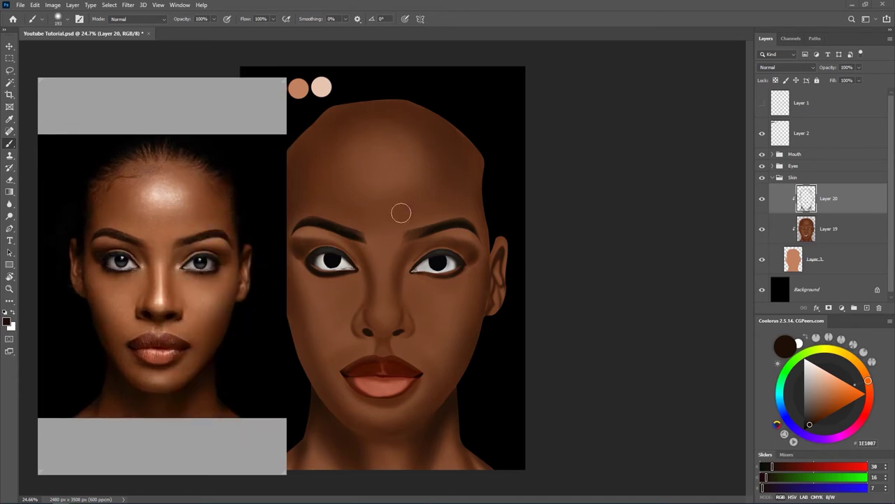
pyautogui.rightClick(128, 236)
pyautogui.click(170, 287)
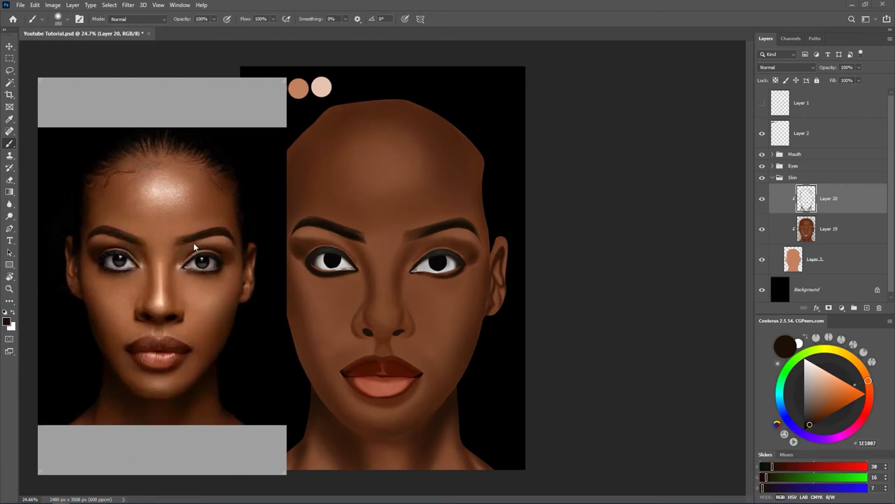
pyautogui.rightClick(193, 243)
pyautogui.click(220, 294)
pyautogui.rightClick(169, 253)
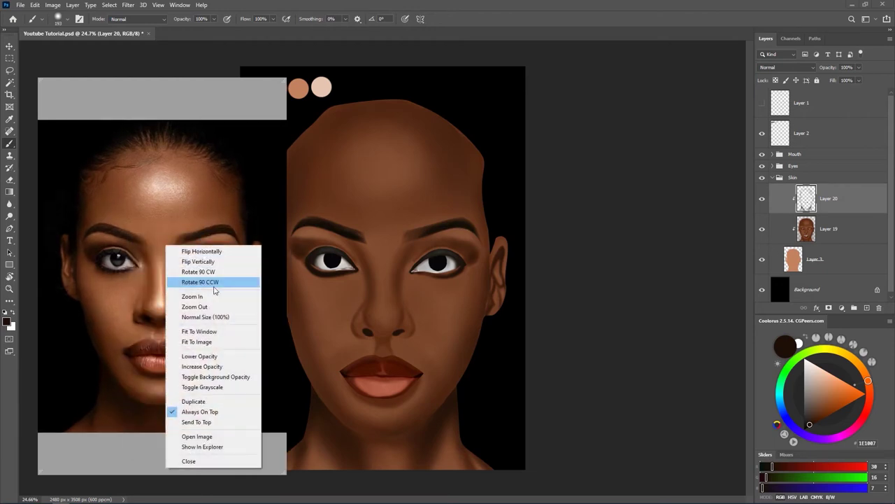
pyautogui.click(210, 294)
# - Fine-tune the reference zoom, two steps out then two in, to match the painted face's scale
pyautogui.rightClick(185, 256)
pyautogui.click(216, 305)
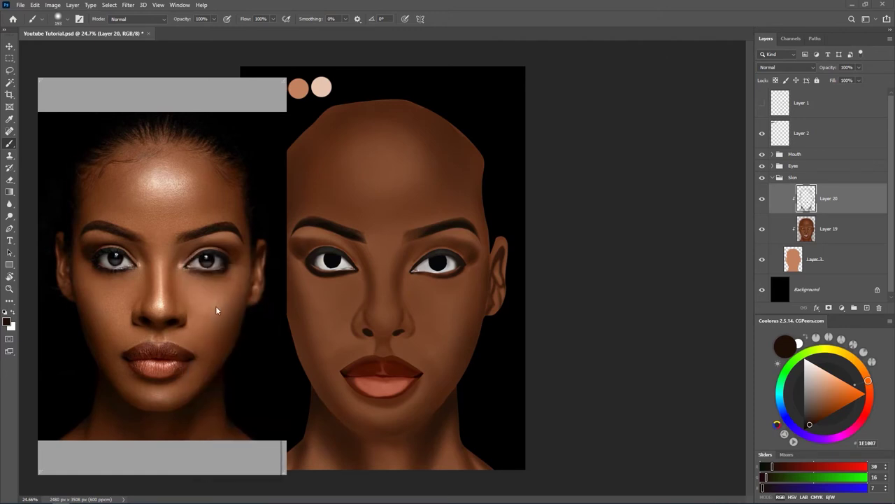
pyautogui.rightClick(196, 243)
pyautogui.click(230, 306)
pyautogui.rightClick(179, 252)
pyautogui.click(213, 301)
pyautogui.rightClick(181, 262)
pyautogui.click(217, 306)
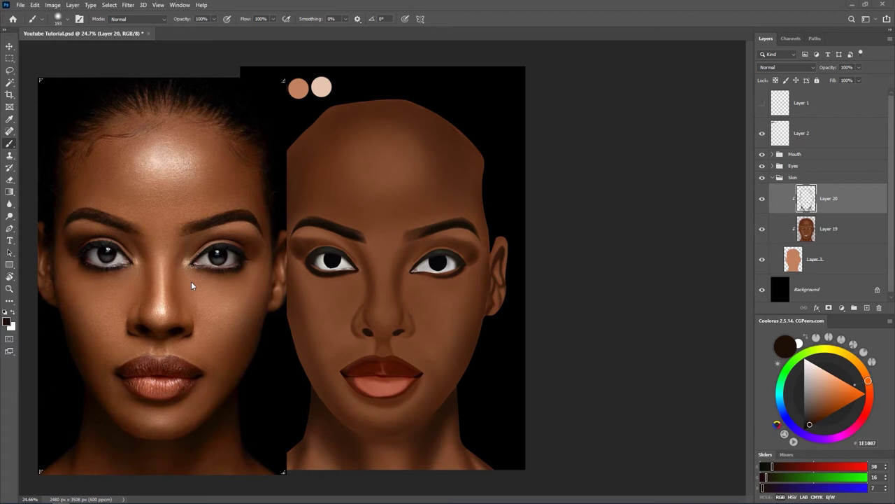
# - Paint a short dark stroke under the face's right eye and shift the view
pyautogui.moveTo(426, 286); pyautogui.dragTo(408, 278)
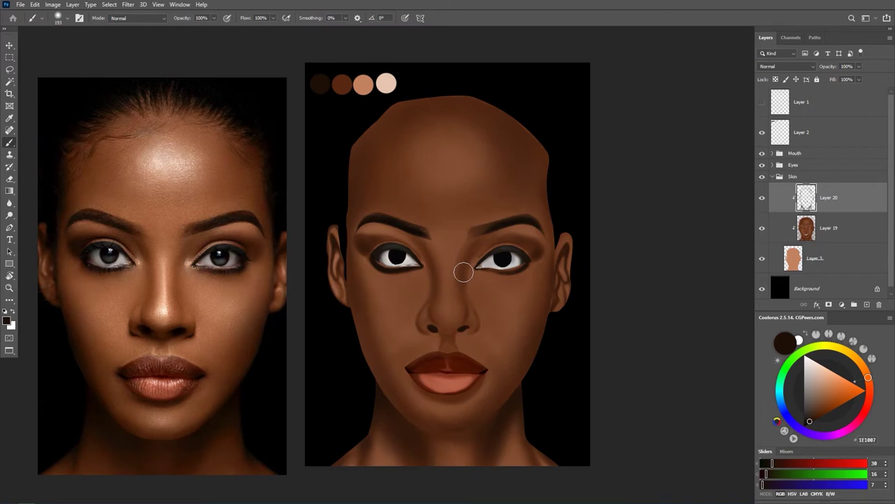
pyautogui.moveTo(402, 252)
pyautogui.mouseDown()
pyautogui.moveTo(472, 247)
pyautogui.moveTo(463, 293)
pyautogui.mouseUp()
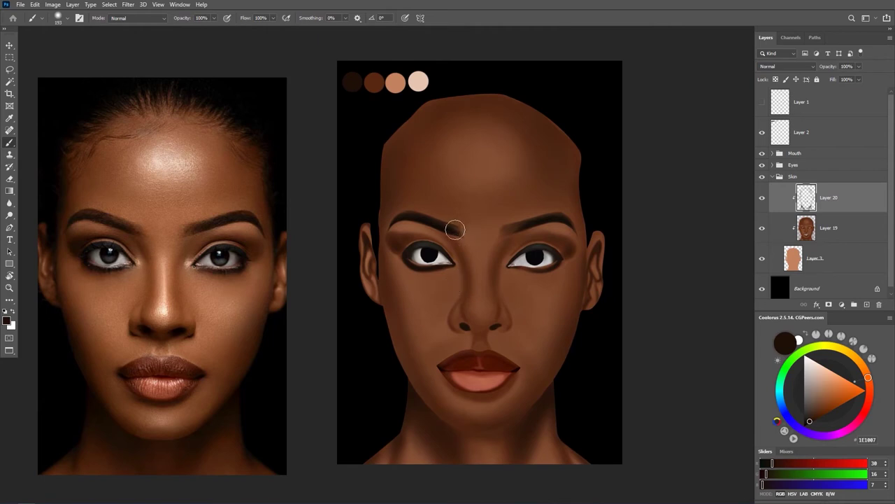
pyautogui.keyDown('ctrl'); pyautogui.click(483, 284); pyautogui.keyUp('ctrl')
pyautogui.keyDown('ctrl'); pyautogui.keyDown('alt'); pyautogui.click(486, 282); pyautogui.keyUp('alt'); pyautogui.keyUp('ctrl')
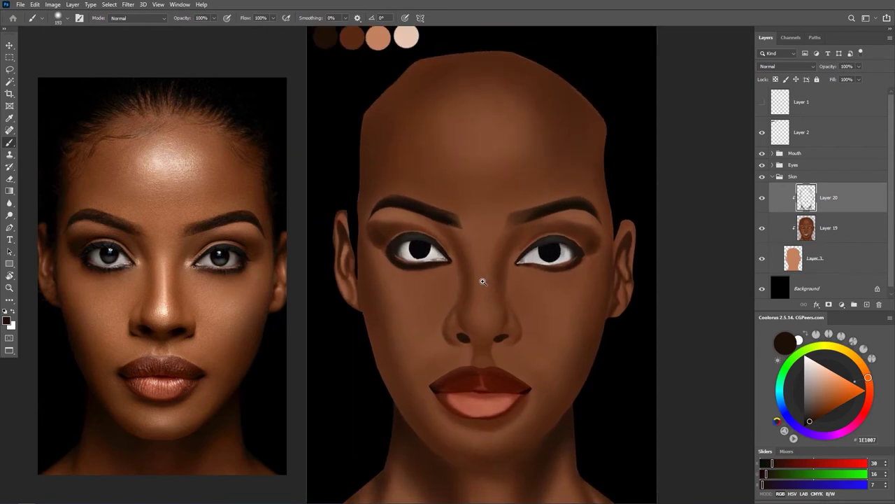
# - Zoom in on the lower face and set SoftRBrush to 193 px at 21% hardness
pyautogui.keyDown('ctrl'); pyautogui.click(443, 407); pyautogui.keyUp('ctrl')
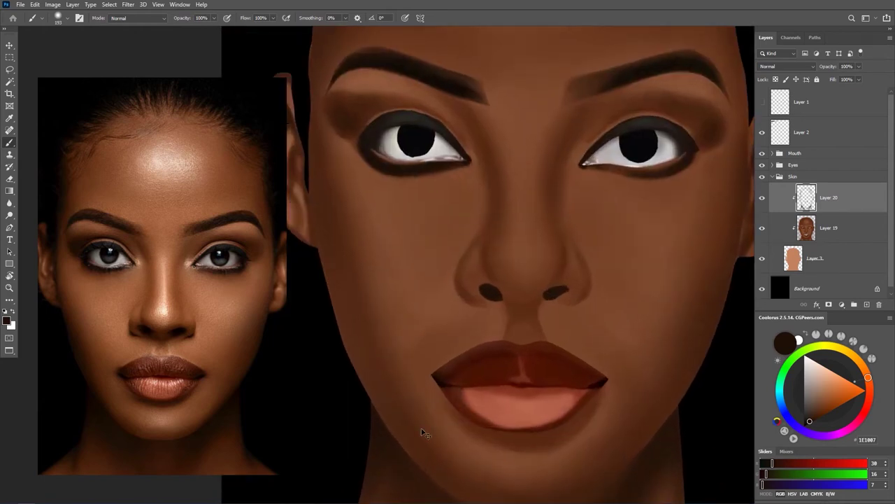
pyautogui.moveTo(436, 443)
pyautogui.mouseDown()
pyautogui.moveTo(447, 386)
pyautogui.moveTo(439, 331)
pyautogui.mouseUp()
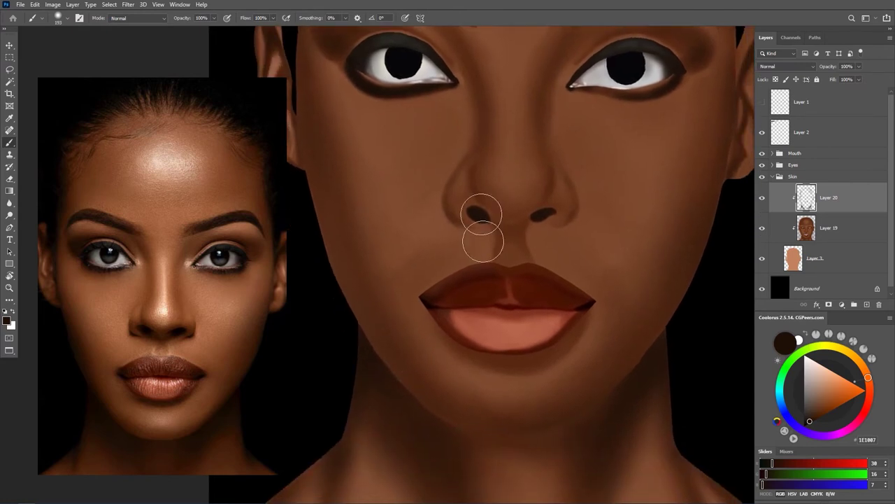
pyautogui.rightClick(481, 213)
pyautogui.moveTo(859, 338); pyautogui.dragTo(857, 403)
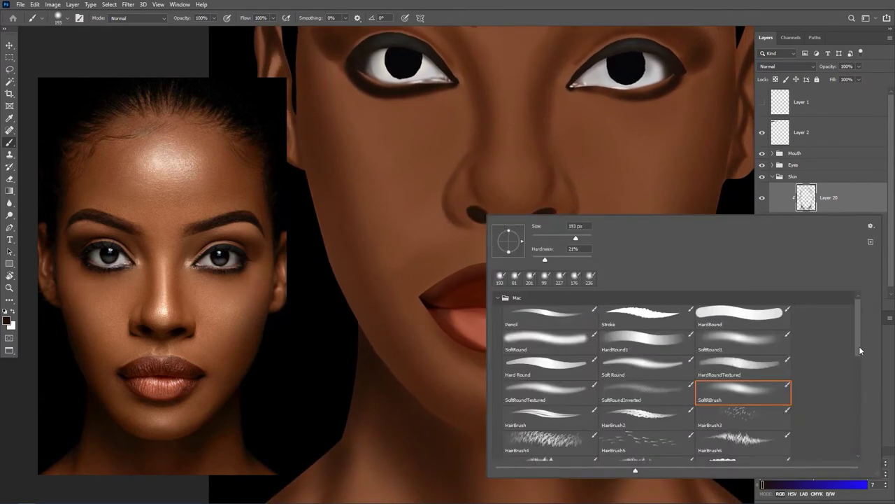
# - Pick the MixerBrush3 blending brush and try rotated canvas views before resetting upright
pyautogui.scroll(1, 830, 393)
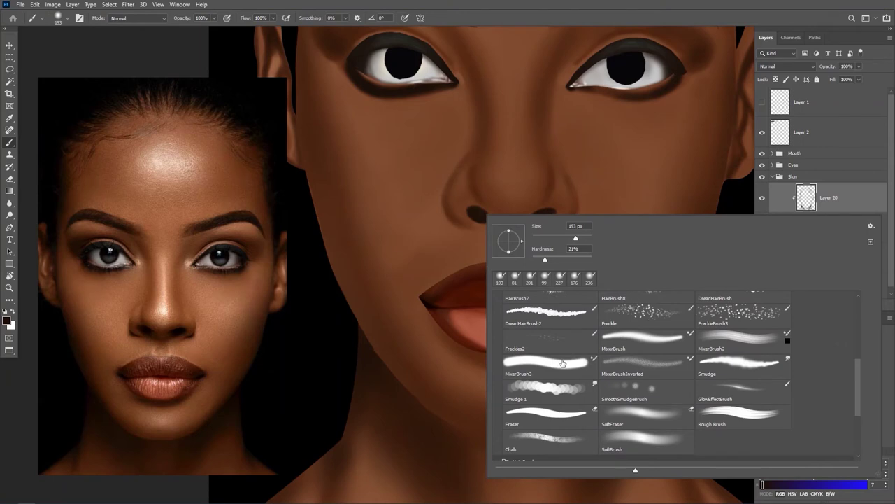
pyautogui.click(560, 363)
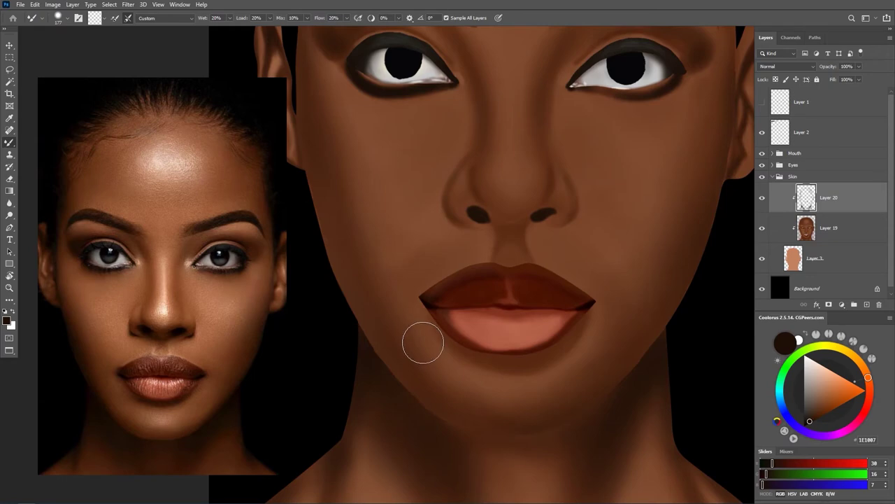
pyautogui.press('r')
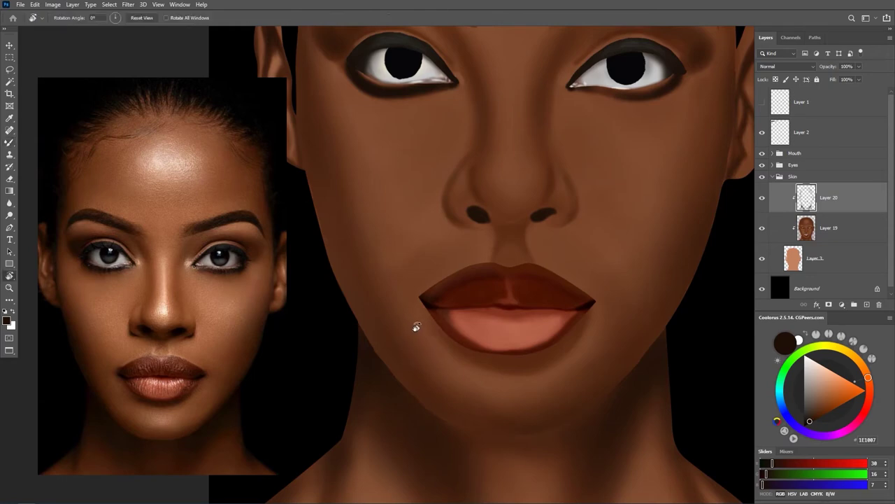
pyautogui.moveTo(421, 211)
pyautogui.mouseDown()
pyautogui.moveTo(404, 259)
pyautogui.moveTo(436, 214)
pyautogui.moveTo(409, 196)
pyautogui.mouseUp()
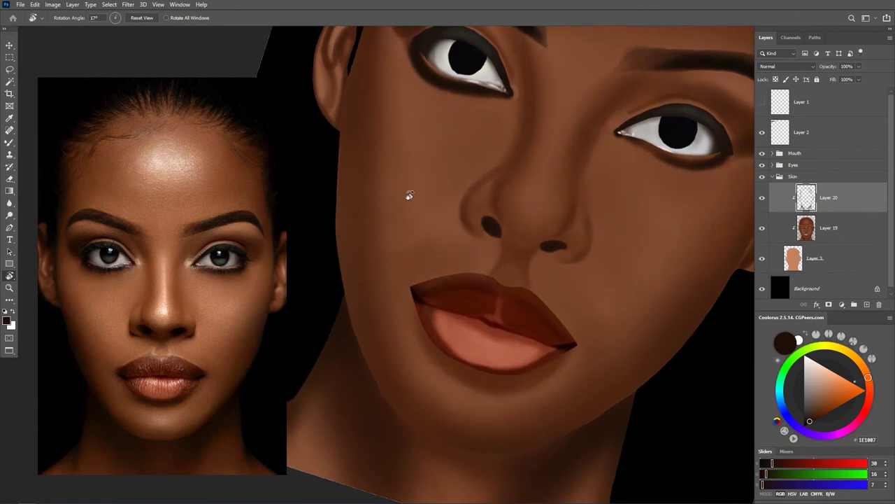
pyautogui.hotkey('ctrl', 'shift', 'd')
pyautogui.hotkey('ctrl', 'd')
pyautogui.moveTo(428, 184)
pyautogui.mouseDown()
pyautogui.moveTo(508, 228)
pyautogui.moveTo(462, 247)
pyautogui.moveTo(462, 219)
pyautogui.mouseUp()
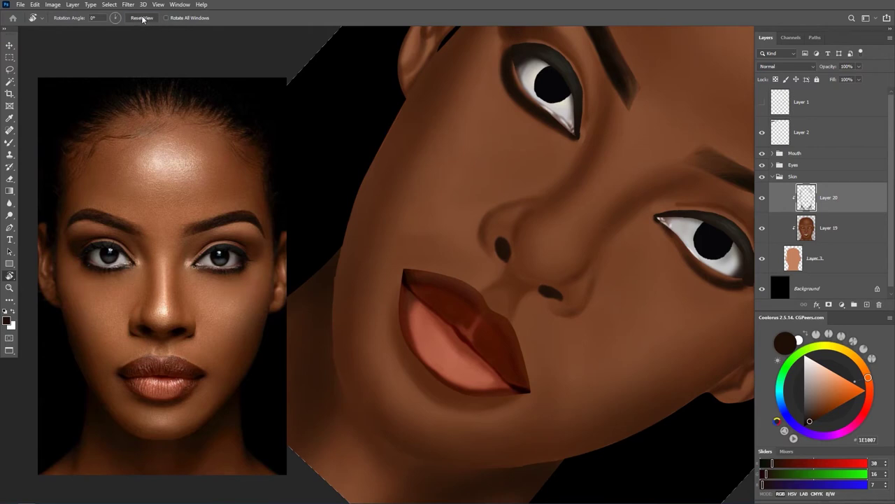
pyautogui.click(143, 18)
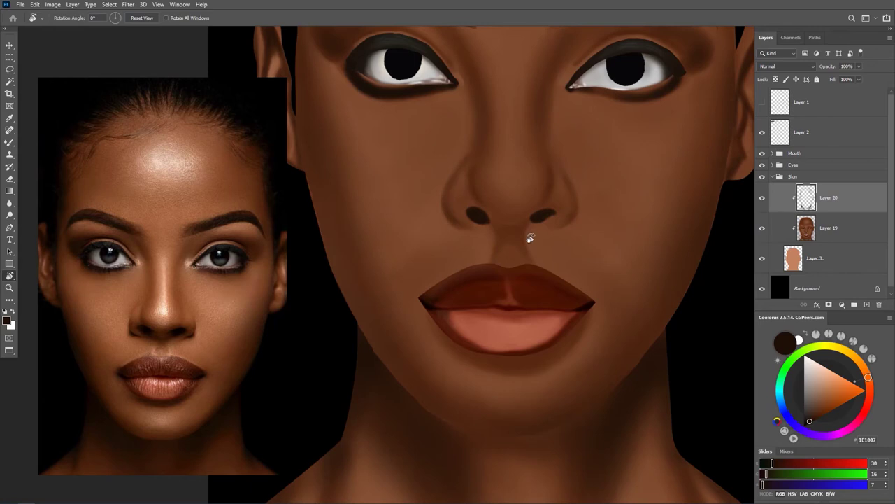
# - Tilt the canvas about 59° and blend the upper lip toward its top tip
pyautogui.press('b')
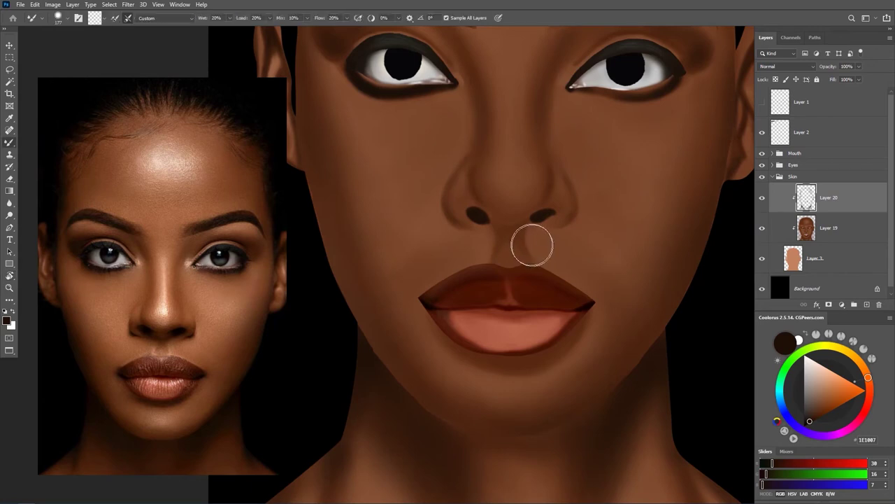
pyautogui.press('r')
pyautogui.moveTo(428, 224)
pyautogui.mouseDown()
pyautogui.moveTo(417, 186)
pyautogui.moveTo(497, 231)
pyautogui.moveTo(517, 184)
pyautogui.moveTo(527, 200)
pyautogui.moveTo(517, 158)
pyautogui.mouseUp()
pyautogui.press('b')
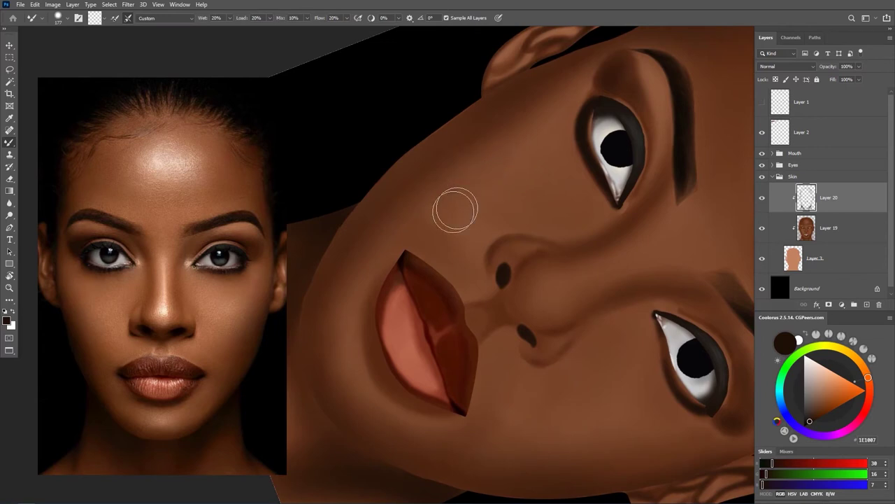
pyautogui.moveTo(460, 302); pyautogui.dragTo(394, 266)
pyautogui.click(404, 316)
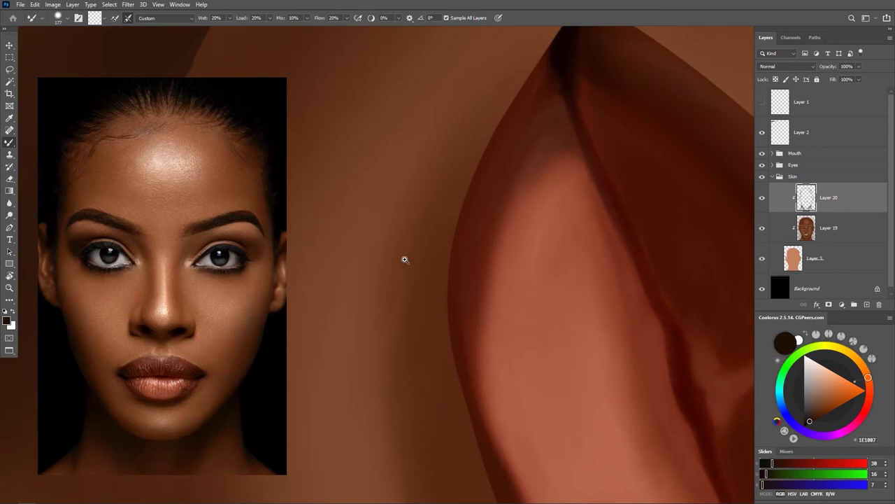
pyautogui.keyDown('alt'); pyautogui.click(404, 260); pyautogui.keyUp('alt')
pyautogui.keyDown('alt'); pyautogui.click(419, 294); pyautogui.keyUp('alt')
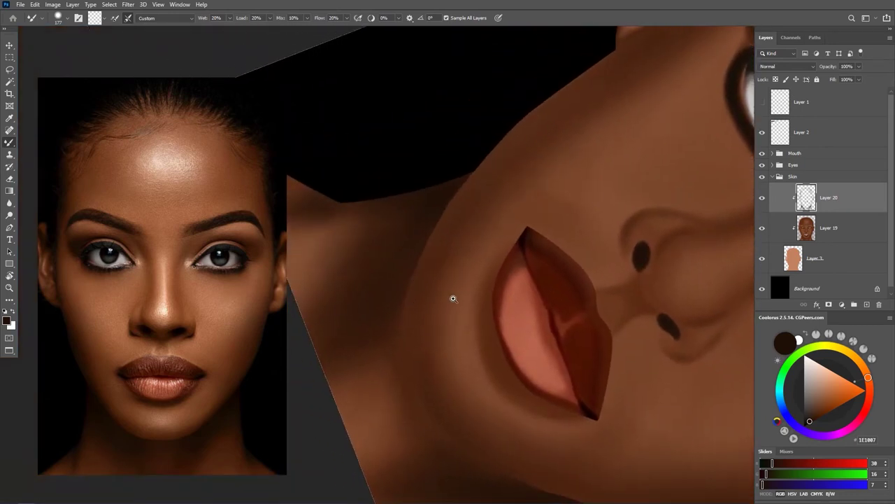
pyautogui.click(453, 298)
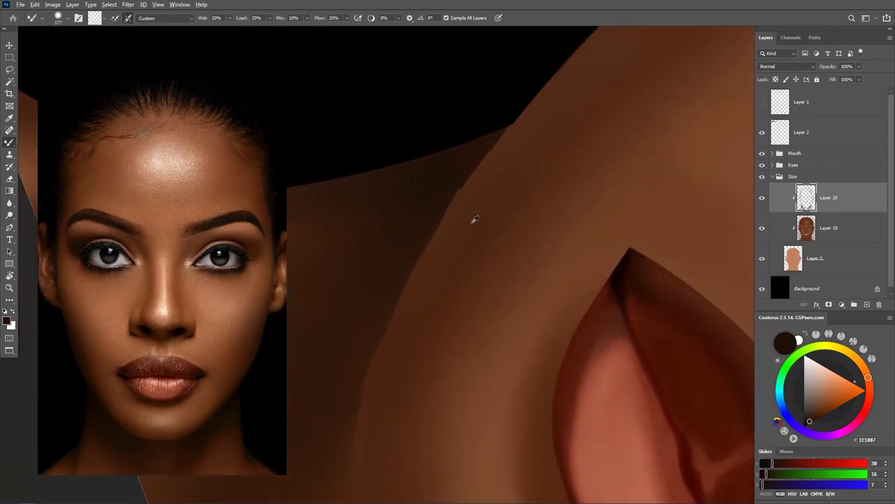
# - Shrink the brush to about 29 px and add a new empty layer above Layer 20
pyautogui.moveTo(475, 219); pyautogui.dragTo(421, 219)
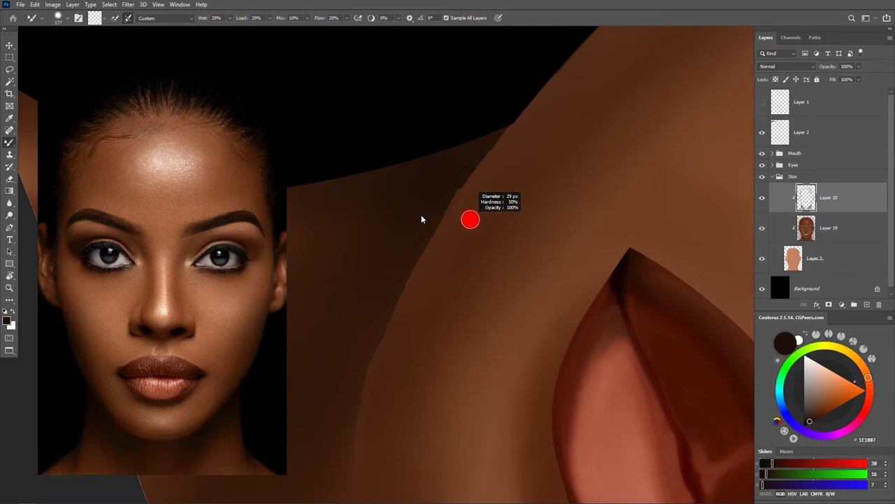
pyautogui.moveTo(394, 343); pyautogui.dragTo(393, 345)
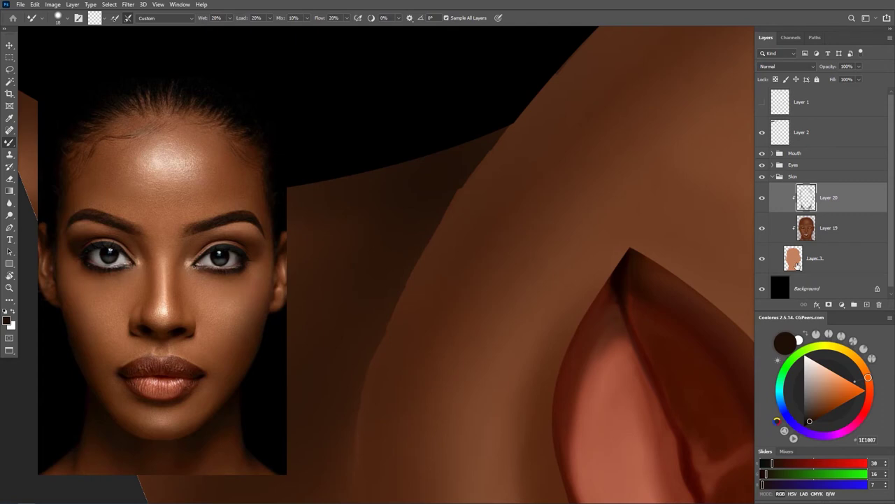
pyautogui.click(868, 306)
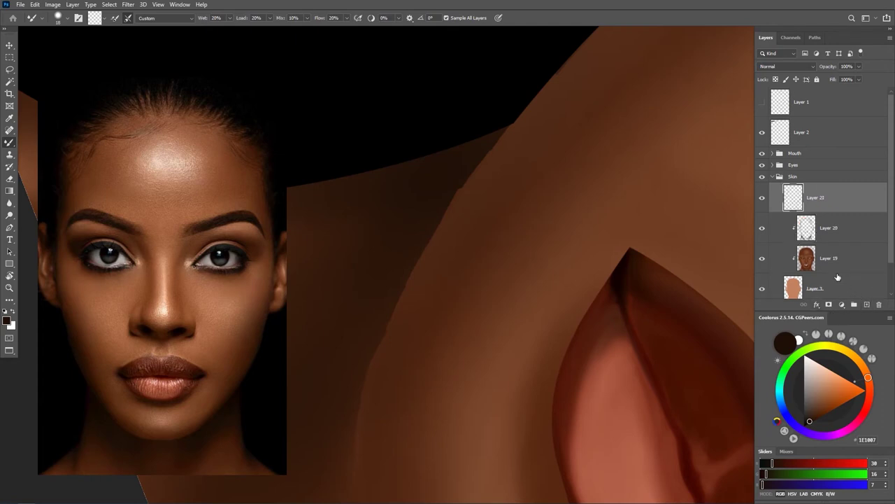
# - Clip Layer 21 to Layer 20, then zoom out and turn the face back upright
pyautogui.keyDown('alt'); pyautogui.click(866, 211); pyautogui.keyUp('alt')
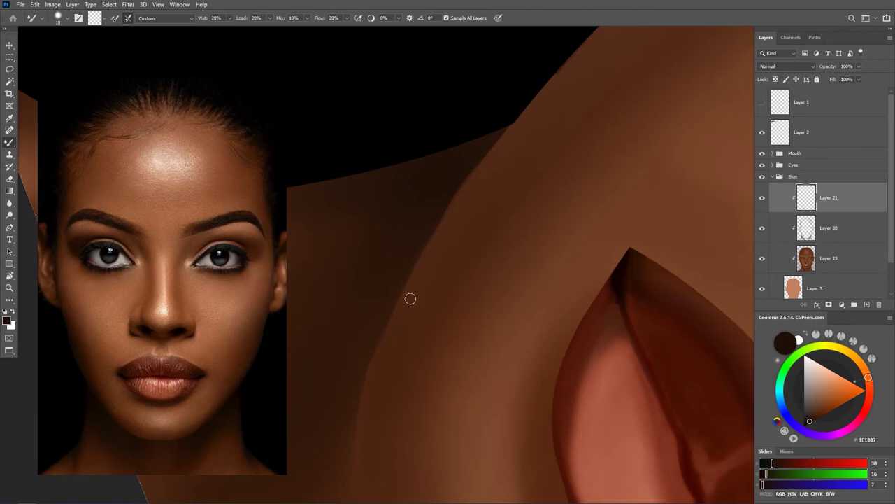
pyautogui.moveTo(518, 315); pyautogui.dragTo(470, 302)
pyautogui.press('r')
pyautogui.moveTo(494, 208)
pyautogui.mouseDown()
pyautogui.moveTo(539, 176)
pyautogui.moveTo(431, 194)
pyautogui.mouseUp()
pyautogui.moveTo(569, 229); pyautogui.dragTo(462, 291)
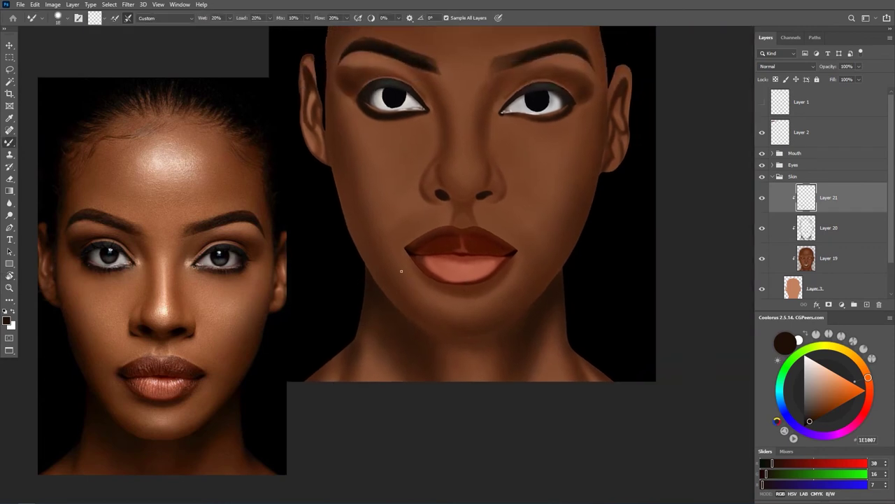
pyautogui.click(763, 199)
pyautogui.click(762, 199)
pyautogui.moveTo(398, 289)
pyautogui.mouseDown()
pyautogui.moveTo(425, 294)
pyautogui.moveTo(457, 262)
pyautogui.moveTo(469, 289)
pyautogui.mouseUp()
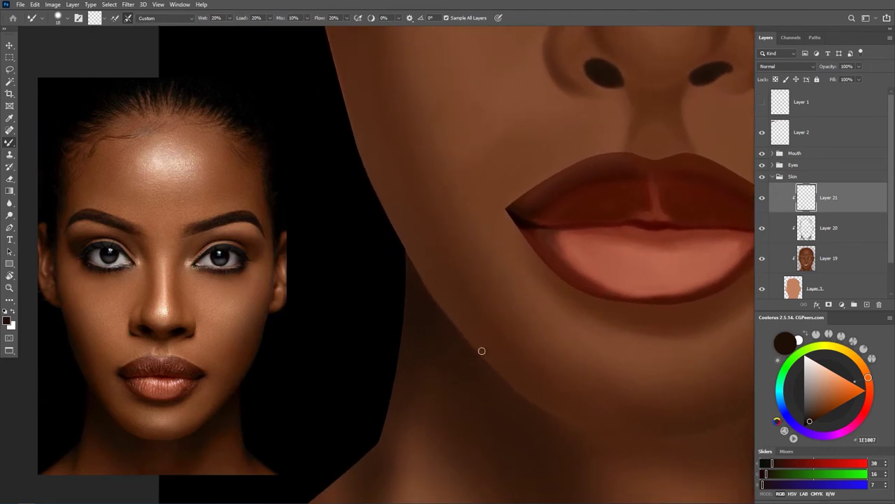
pyautogui.moveTo(495, 360); pyautogui.dragTo(480, 326)
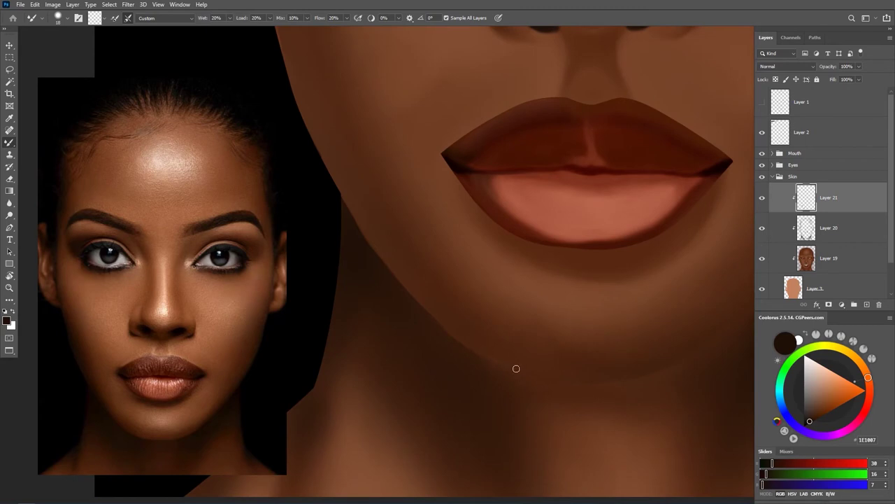
pyautogui.moveTo(489, 330)
pyautogui.mouseDown()
pyautogui.moveTo(419, 309)
pyautogui.moveTo(445, 190)
pyautogui.moveTo(366, 324)
pyautogui.mouseUp()
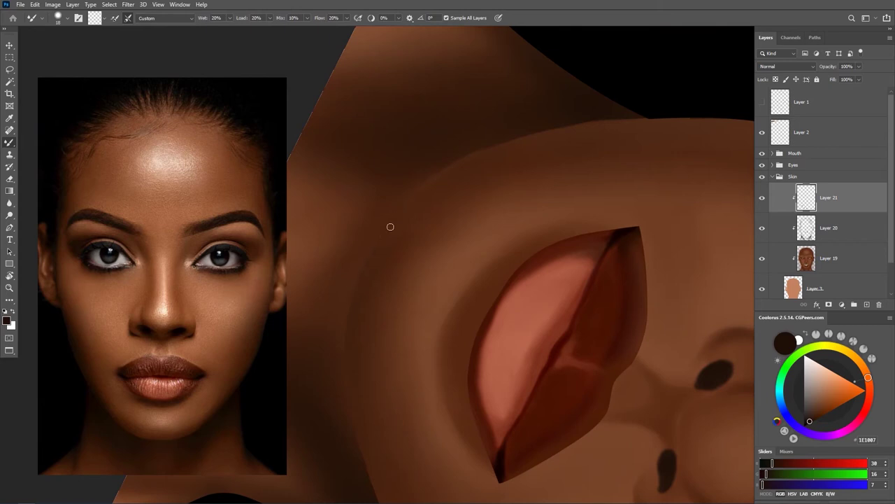
pyautogui.moveTo(447, 168); pyautogui.dragTo(361, 228)
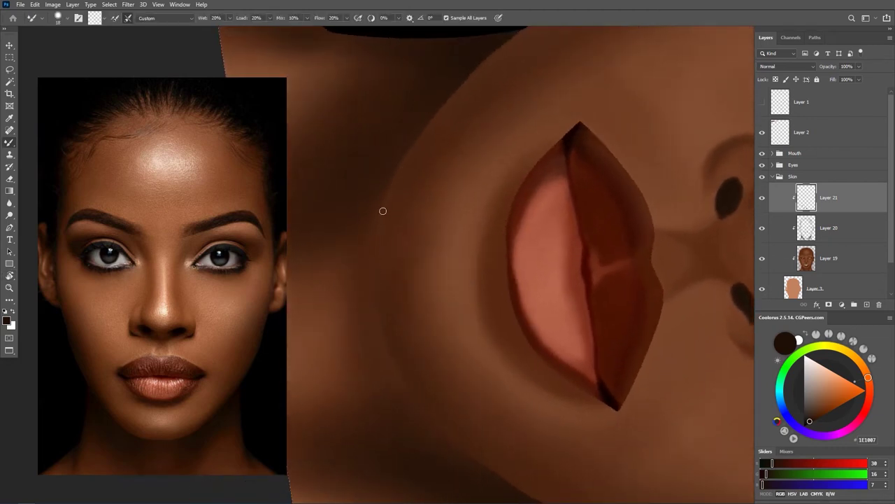
pyautogui.moveTo(403, 182); pyautogui.dragTo(373, 266)
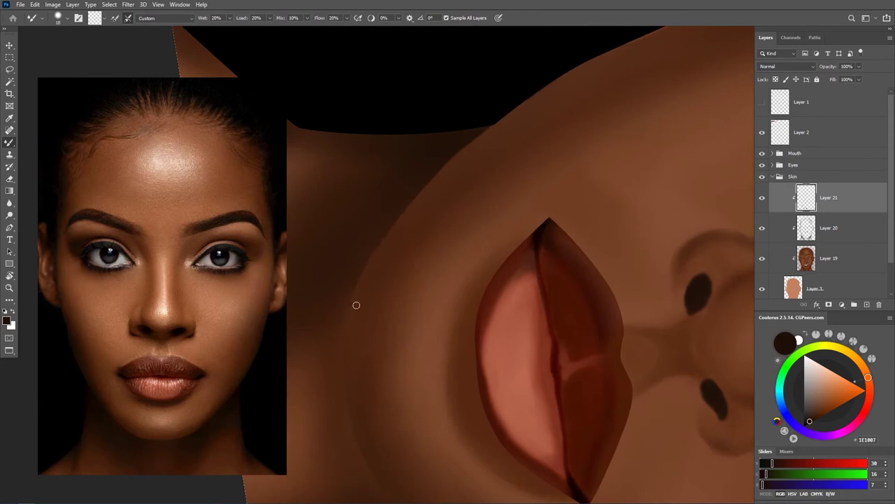
pyautogui.moveTo(361, 401)
pyautogui.mouseDown()
pyautogui.moveTo(363, 266)
pyautogui.moveTo(356, 260)
pyautogui.mouseUp()
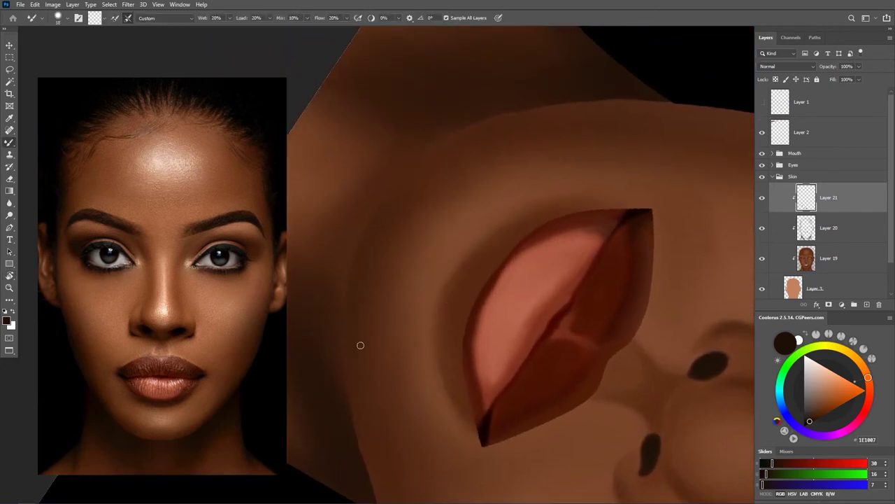
pyautogui.moveTo(361, 340); pyautogui.dragTo(349, 288)
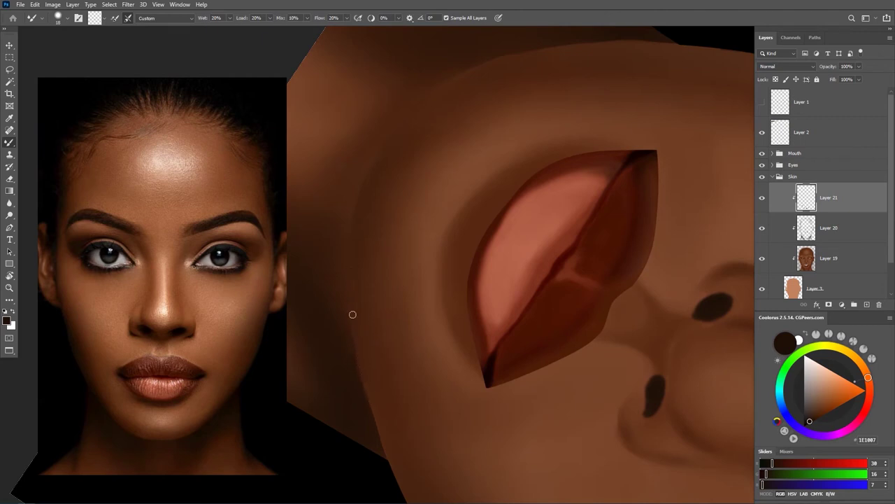
pyautogui.moveTo(359, 349)
pyautogui.mouseDown()
pyautogui.moveTo(373, 304)
pyautogui.moveTo(359, 282)
pyautogui.mouseUp()
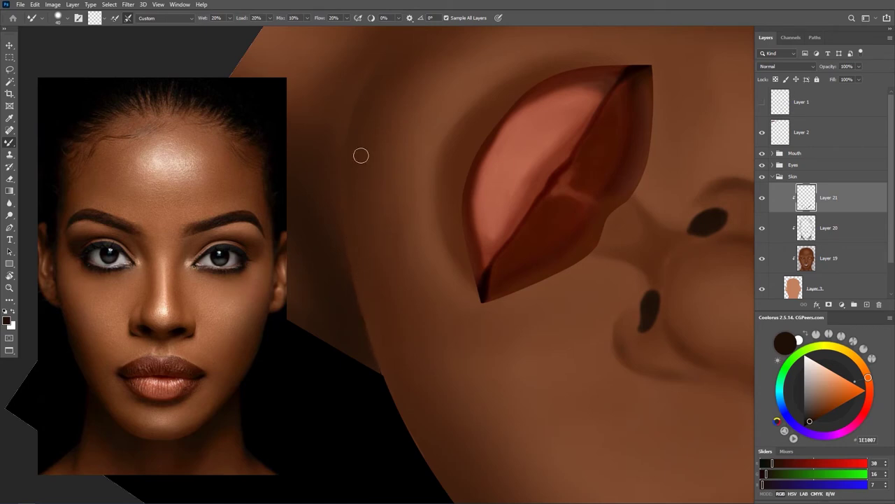
pyautogui.press('r')
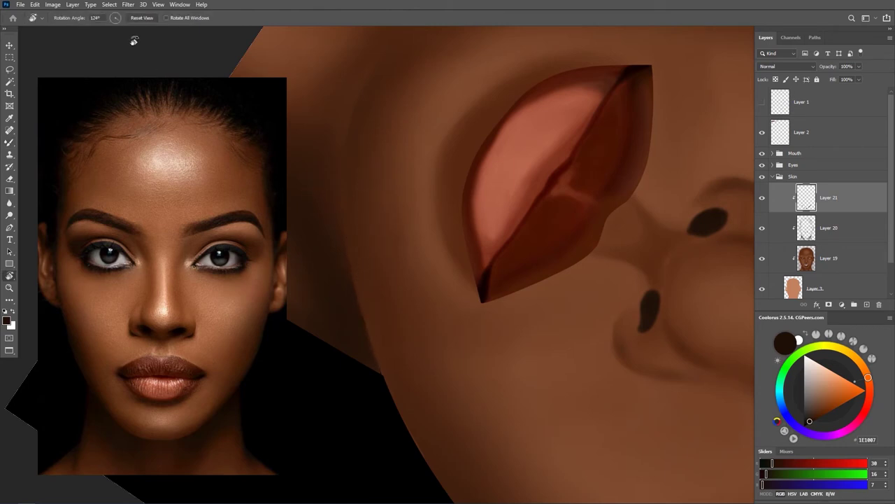
# - Reset the view rotation to 0° and toggle Layer 21 on and off to compare before and after
pyautogui.click(140, 19)
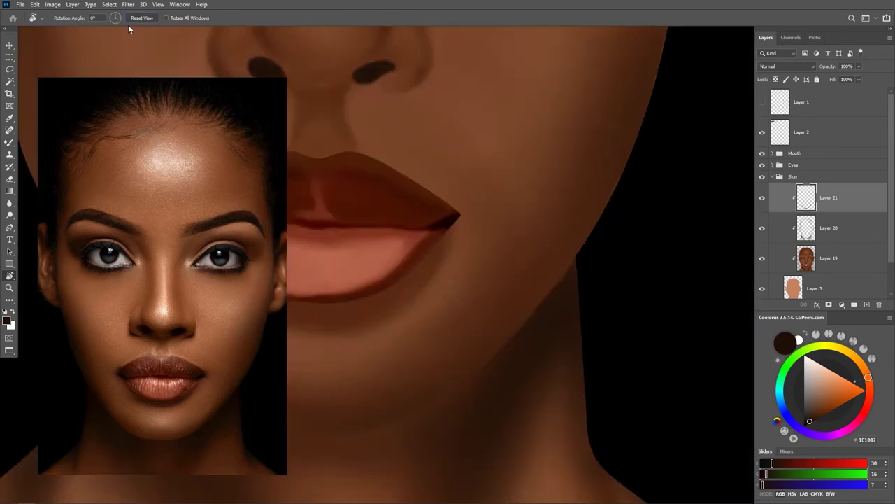
pyautogui.press('b')
pyautogui.scroll(-5, 487, 348)
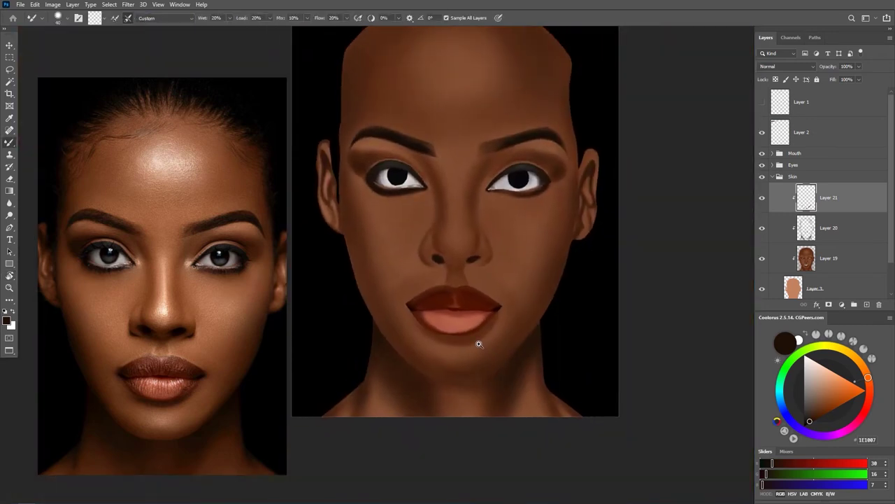
pyautogui.click(763, 198)
pyautogui.click(763, 200)
pyautogui.click(763, 199)
pyautogui.click(764, 198)
pyautogui.click(763, 198)
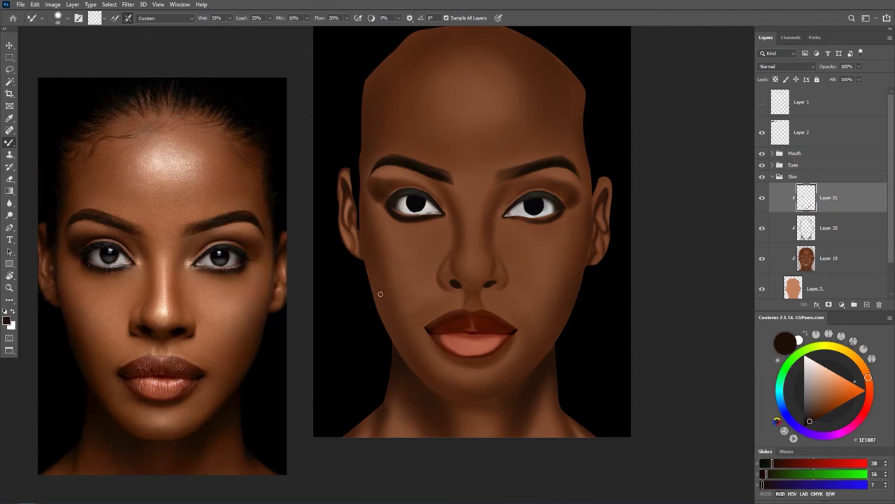
# - Set Layer 1's opacity to about 84% and collapse the Skin group
pyautogui.moveTo(411, 279); pyautogui.dragTo(440, 323)
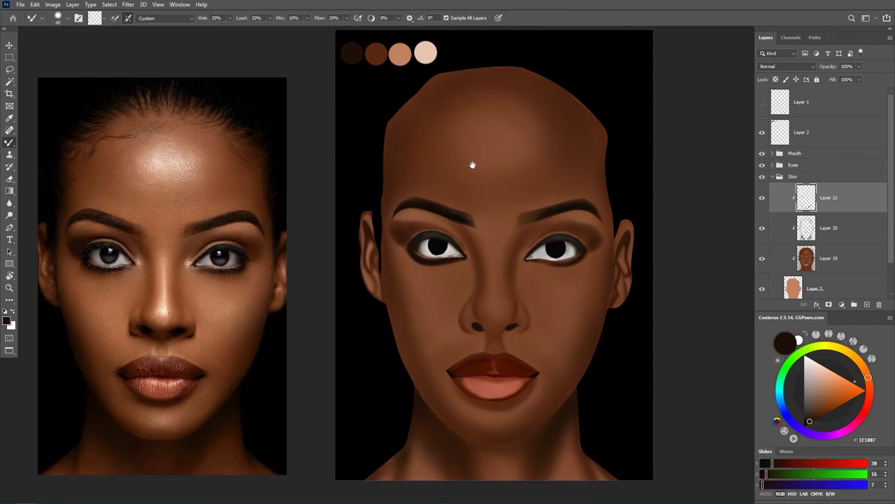
pyautogui.moveTo(492, 160)
pyautogui.mouseDown()
pyautogui.moveTo(492, 182)
pyautogui.moveTo(503, 177)
pyautogui.mouseUp()
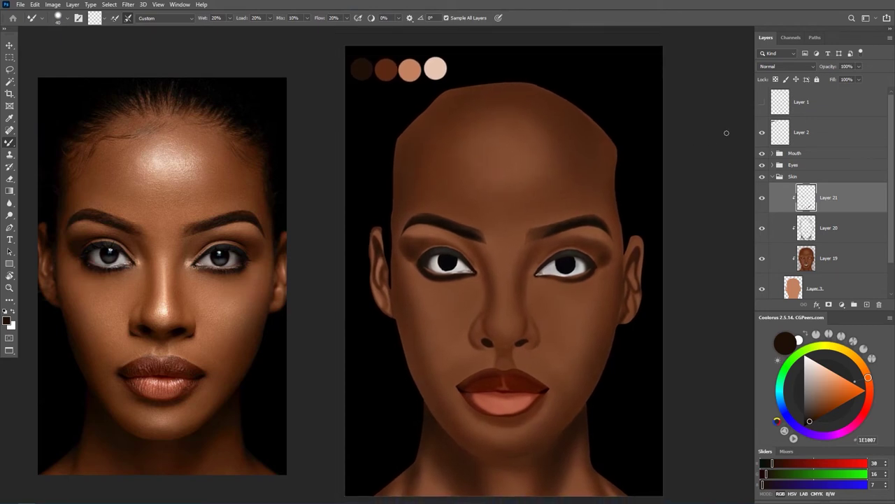
pyautogui.click(818, 105)
pyautogui.moveTo(830, 67); pyautogui.dragTo(839, 72)
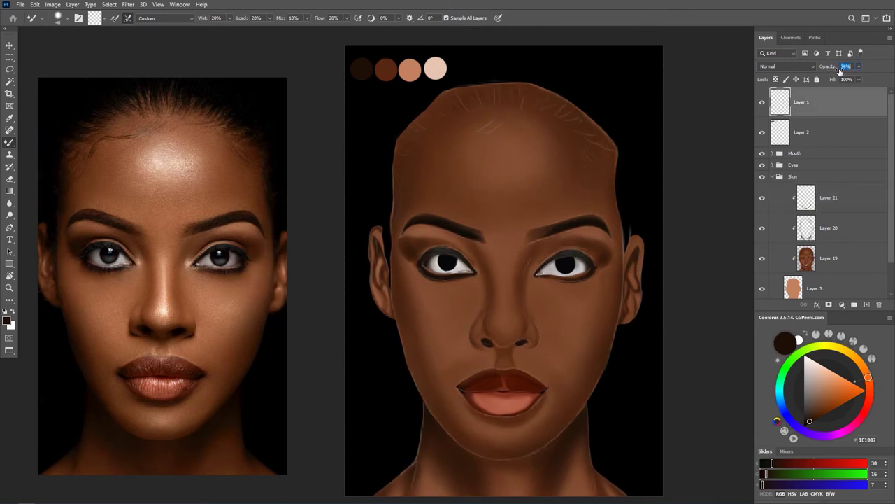
pyautogui.moveTo(840, 72); pyautogui.dragTo(825, 66)
pyautogui.click(773, 177)
pyautogui.click(802, 156)
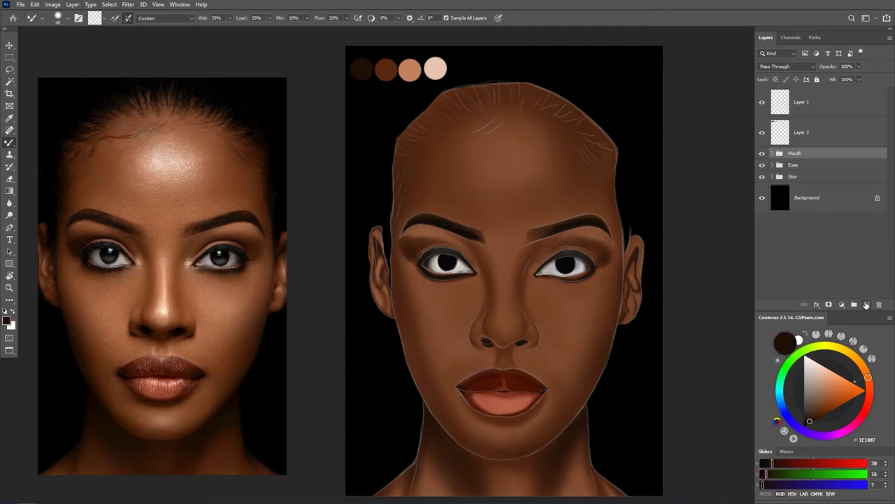
# - Add an empty Layer 22 above the Mouth group, set black, and load the 202 px Texture hair preset
pyautogui.click(867, 305)
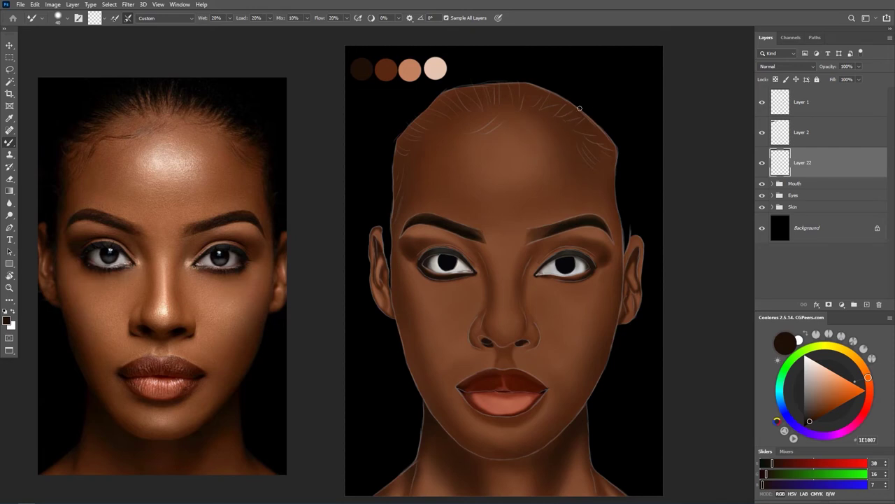
pyautogui.keyDown('alt'); pyautogui.click(607, 91); pyautogui.keyUp('alt')
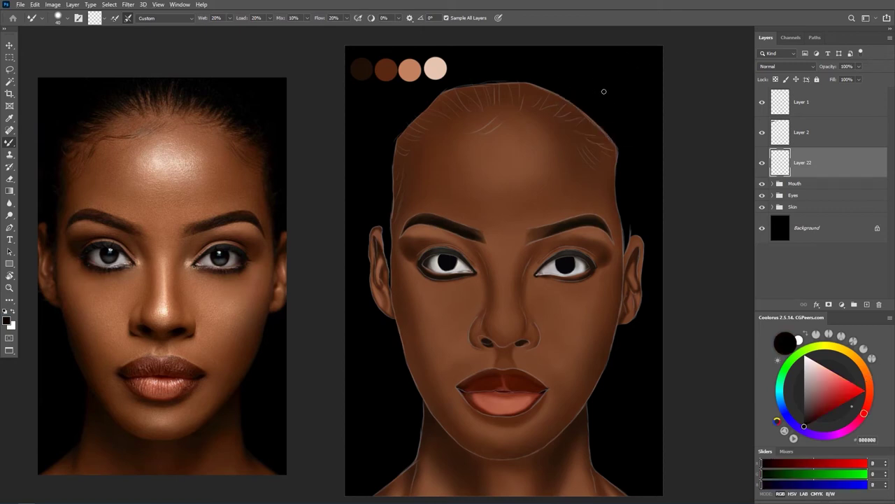
pyautogui.rightClick(498, 125)
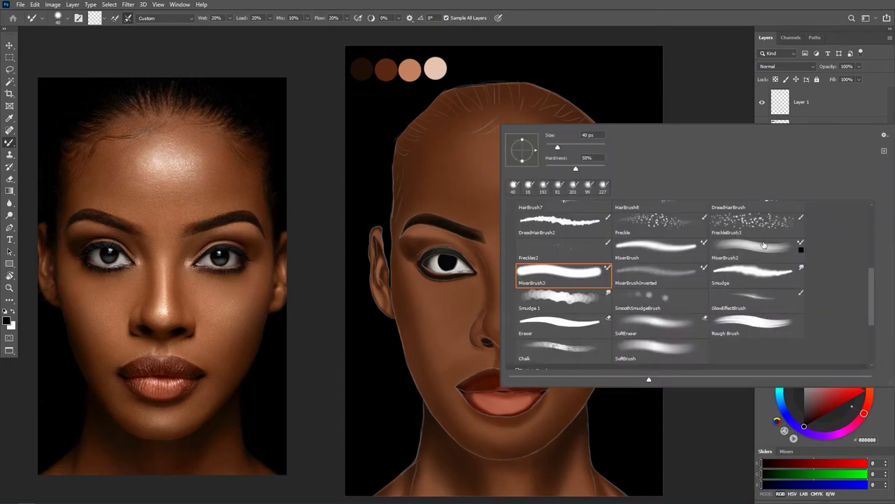
pyautogui.moveTo(872, 287); pyautogui.dragTo(870, 219)
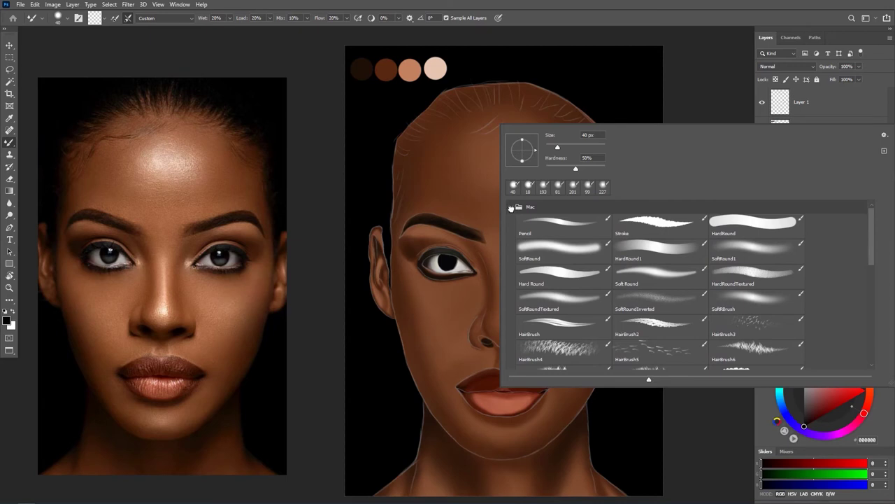
pyautogui.click(512, 207)
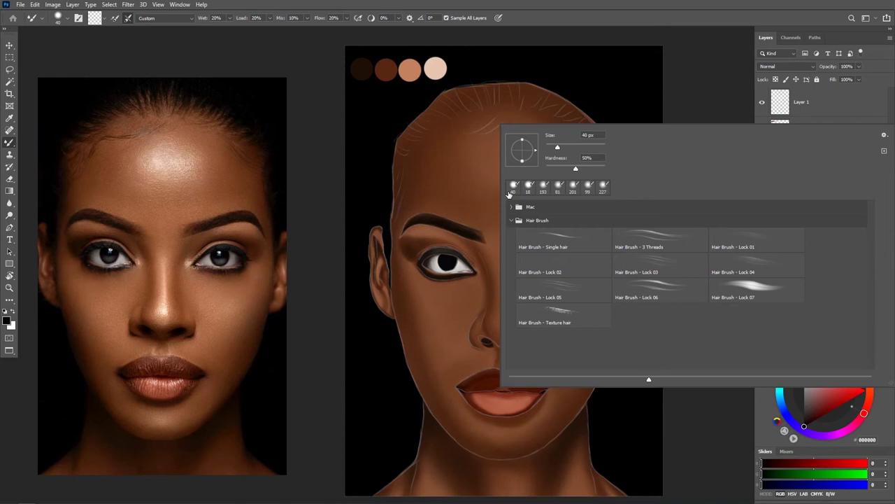
pyautogui.click(563, 321)
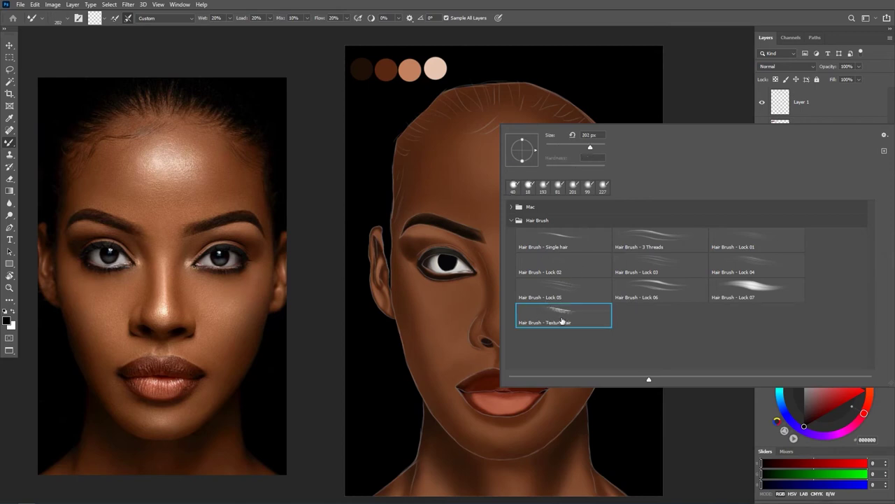
pyautogui.click(630, 18)
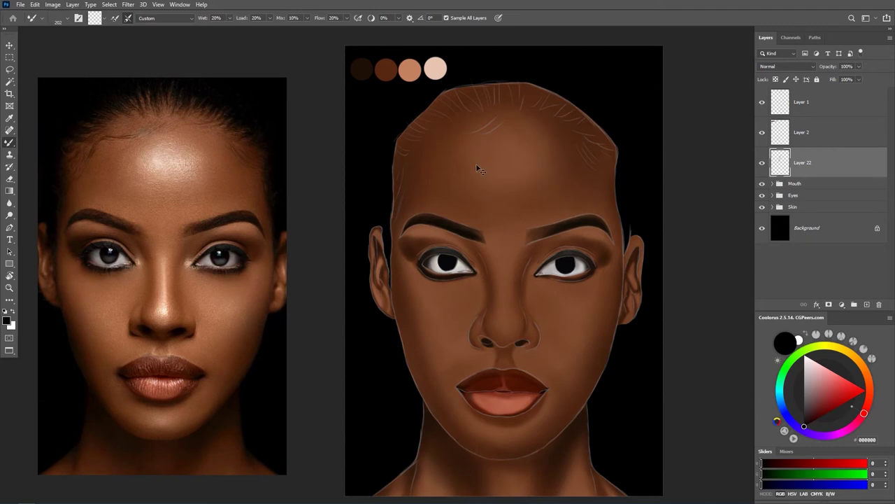
# - Switch to the standard Brush Tool and load the Texture hair preset
pyautogui.rightClick(9, 142)
pyautogui.click(30, 145)
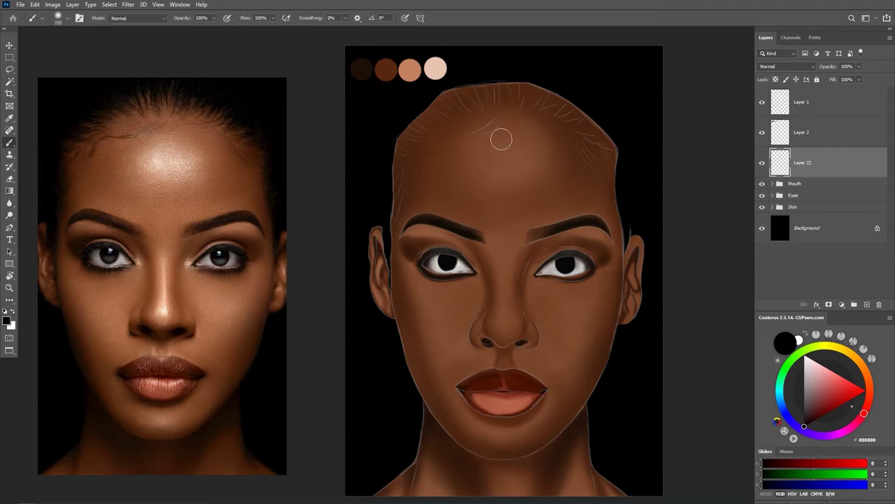
pyautogui.rightClick(500, 141)
pyautogui.click(559, 329)
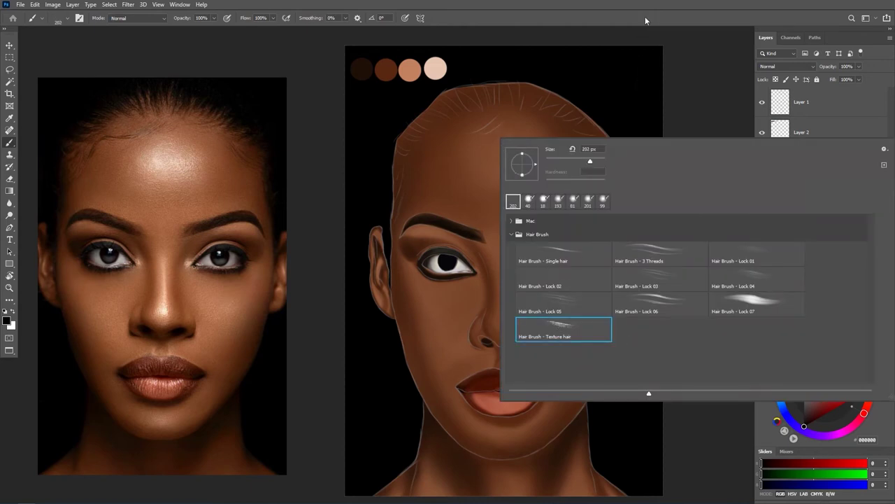
pyautogui.press('Return')
# - Test hair strokes on the forehead, shrink the brush to 125 px, and undo the trial strands
pyautogui.moveTo(509, 210); pyautogui.dragTo(530, 129)
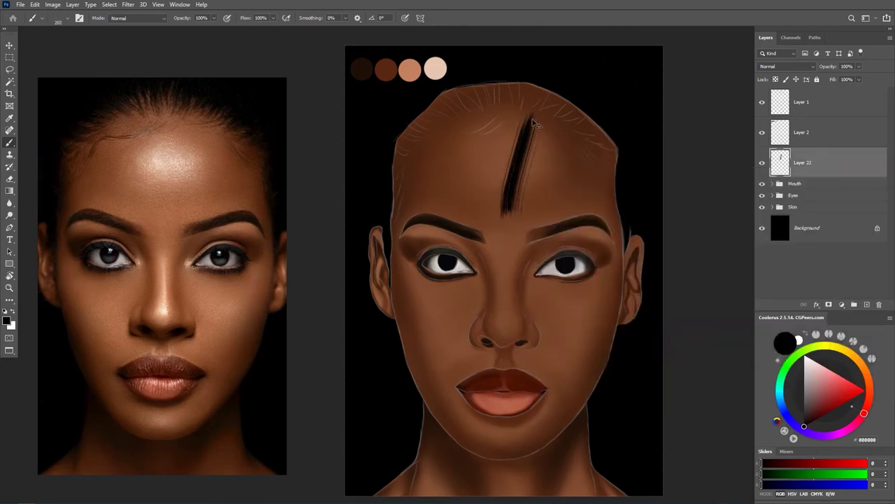
pyautogui.hotkey('ctrl', 'z')
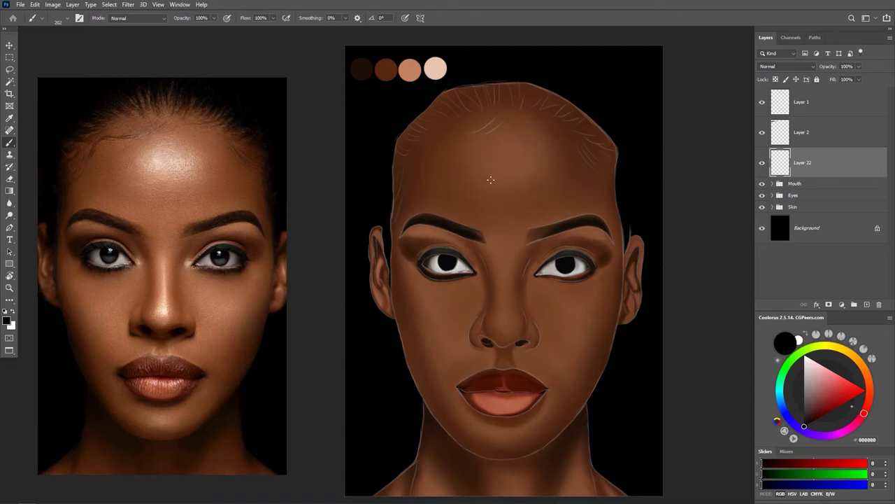
pyautogui.press('[')
pyautogui.moveTo(484, 203); pyautogui.dragTo(504, 125)
pyautogui.moveTo(500, 222); pyautogui.dragTo(521, 147)
pyautogui.moveTo(518, 216); pyautogui.dragTo(539, 147)
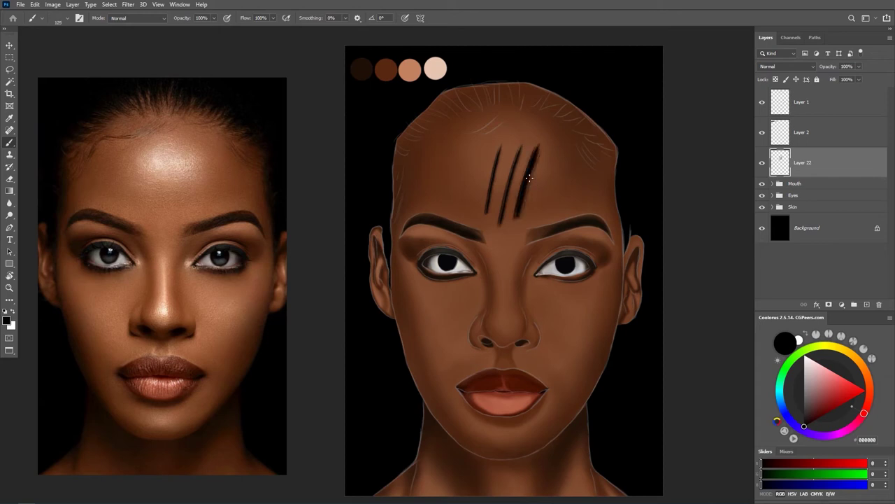
pyautogui.hotkey('ctrl', 'z')
pyautogui.hotkey('ctrl', 'z')
pyautogui.hotkey('ctrl', 'z')
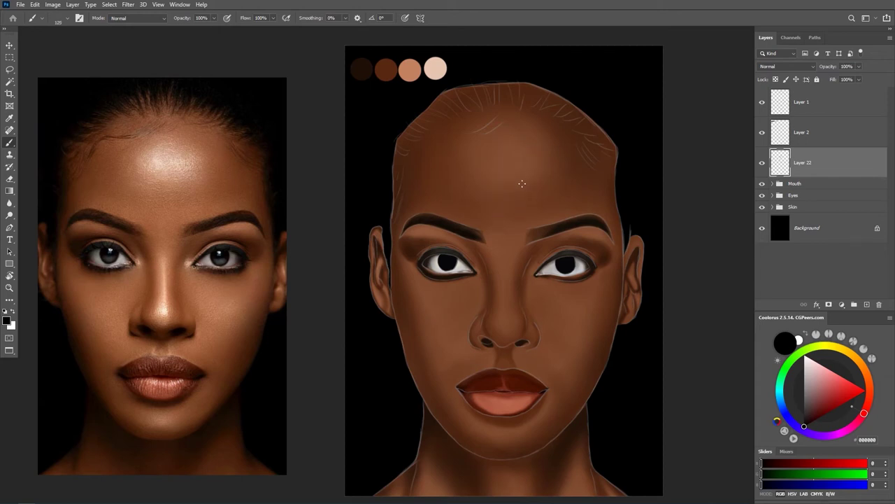
pyautogui.moveTo(480, 184); pyautogui.dragTo(491, 262)
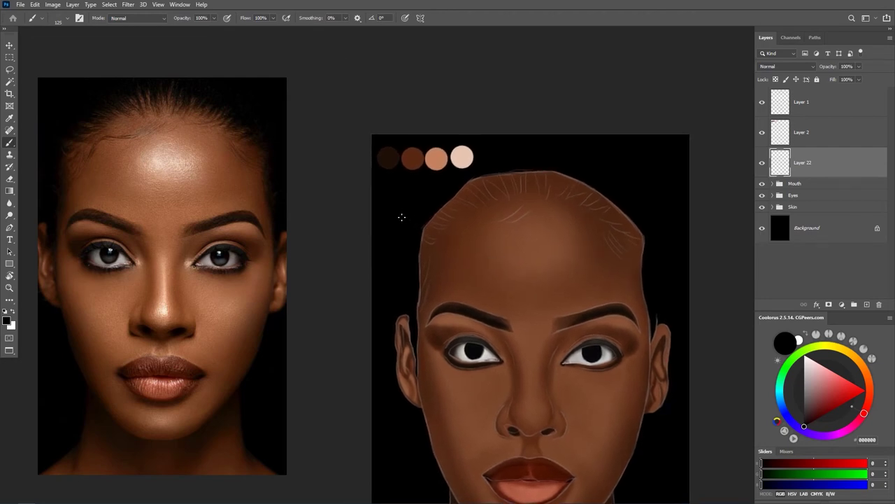
# - Tilt the view about 45° and paint the first dark strands along the hairline with a smaller brush
pyautogui.press('r')
pyautogui.moveTo(401, 217); pyautogui.dragTo(387, 224)
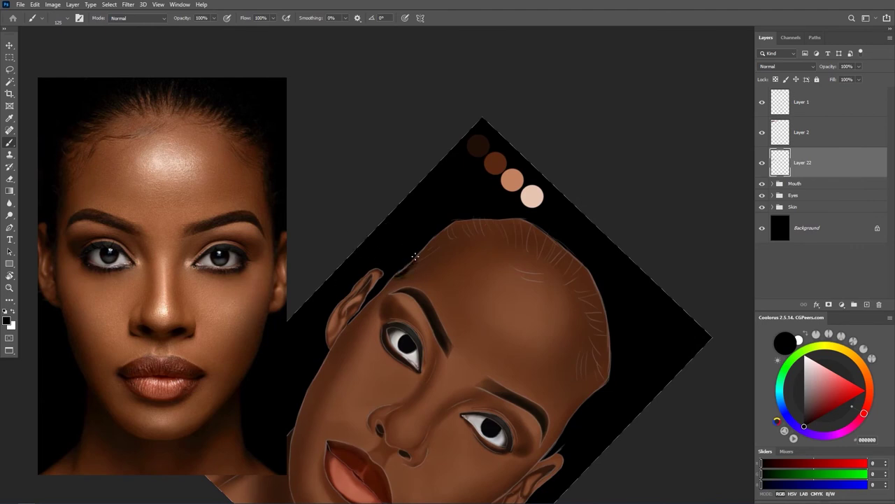
pyautogui.moveTo(407, 261); pyautogui.dragTo(450, 233)
pyautogui.press('[')
pyautogui.press('[')
pyautogui.moveTo(464, 221); pyautogui.dragTo(472, 238)
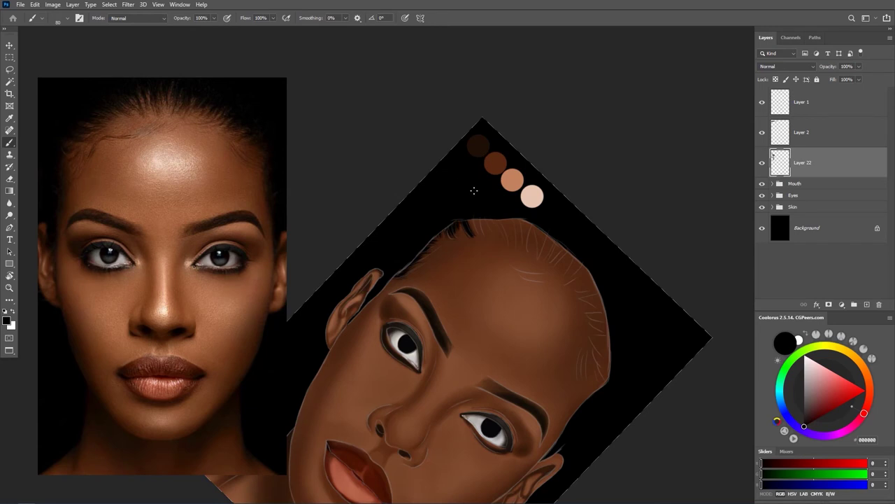
pyautogui.moveTo(478, 220)
pyautogui.mouseDown()
pyautogui.moveTo(477, 235)
pyautogui.moveTo(472, 221)
pyautogui.mouseUp()
pyautogui.moveTo(495, 233); pyautogui.dragTo(493, 220)
pyautogui.moveTo(510, 241)
pyautogui.mouseDown()
pyautogui.moveTo(508, 220)
pyautogui.moveTo(497, 220)
pyautogui.moveTo(516, 219)
pyautogui.moveTo(520, 234)
pyautogui.moveTo(526, 221)
pyautogui.mouseUp()
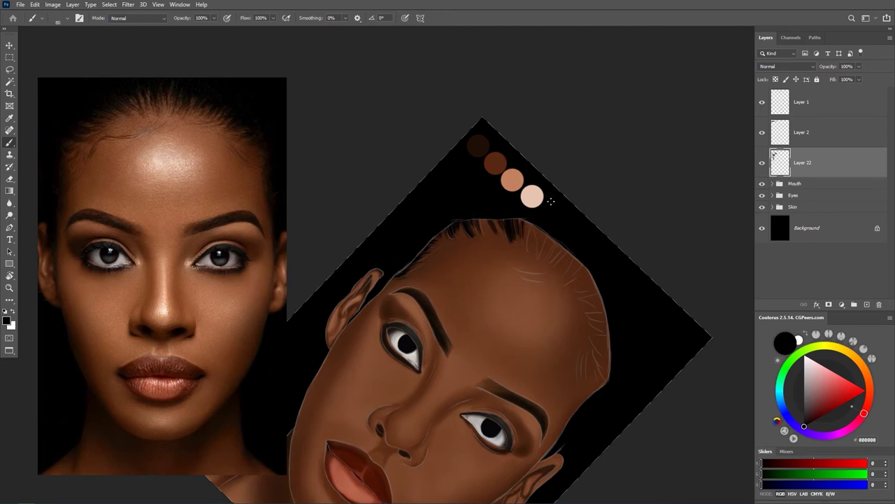
# - Adjust the tilt and paint strands from the top-left hairline across and down the right side
pyautogui.press('r')
pyautogui.moveTo(551, 200)
pyautogui.mouseDown()
pyautogui.moveTo(491, 168)
pyautogui.moveTo(458, 183)
pyautogui.moveTo(496, 180)
pyautogui.moveTo(490, 173)
pyautogui.mouseUp()
pyautogui.press('b')
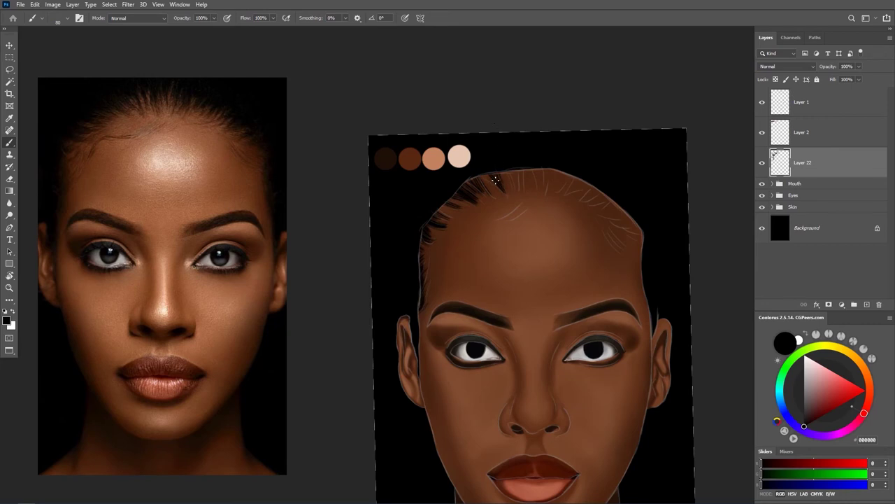
pyautogui.moveTo(495, 184); pyautogui.dragTo(480, 175)
pyautogui.moveTo(516, 191)
pyautogui.mouseDown()
pyautogui.moveTo(502, 173)
pyautogui.moveTo(523, 182)
pyautogui.mouseUp()
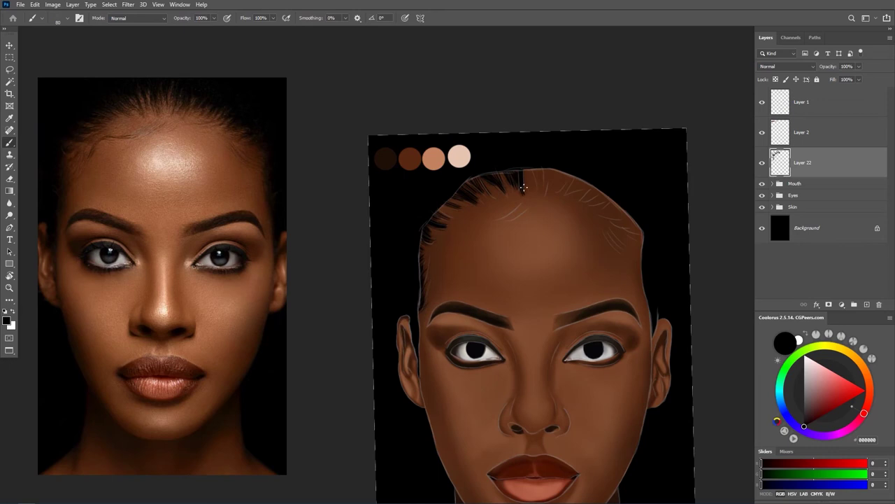
pyautogui.moveTo(512, 182); pyautogui.dragTo(516, 197)
pyautogui.moveTo(542, 194)
pyautogui.mouseDown()
pyautogui.moveTo(534, 172)
pyautogui.moveTo(570, 174)
pyautogui.mouseUp()
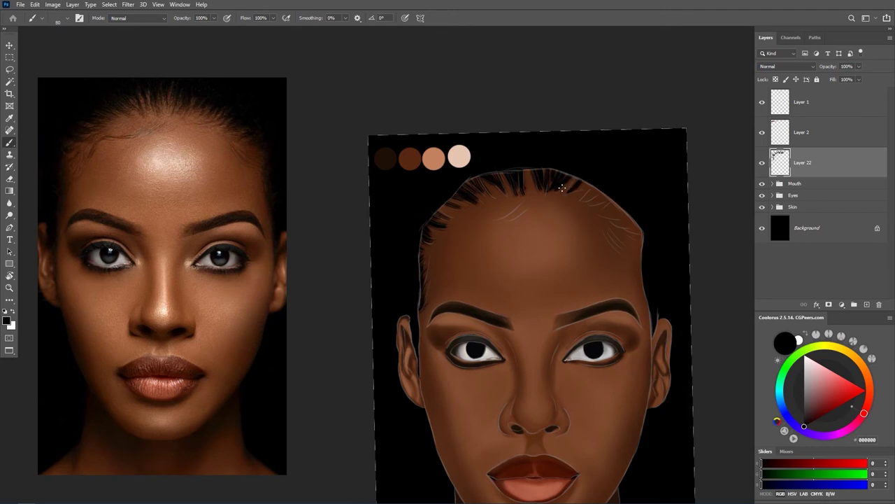
pyautogui.moveTo(562, 187); pyautogui.dragTo(598, 199)
pyautogui.moveTo(581, 201)
pyautogui.mouseDown()
pyautogui.moveTo(607, 194)
pyautogui.moveTo(594, 205)
pyautogui.moveTo(618, 205)
pyautogui.moveTo(603, 223)
pyautogui.moveTo(622, 226)
pyautogui.mouseUp()
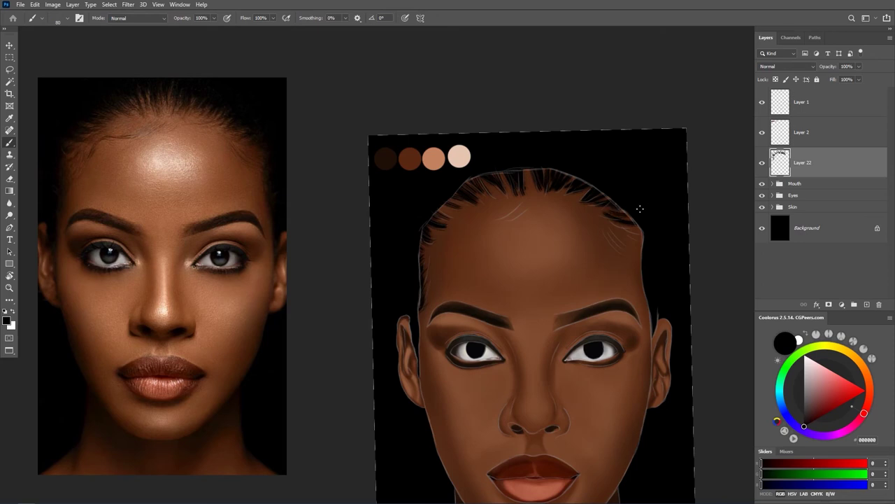
# - Extend strands down the head's right edge, undo the darkening near the ear, and hide Layer 1
pyautogui.moveTo(633, 221); pyautogui.dragTo(615, 214)
pyautogui.moveTo(613, 219); pyautogui.dragTo(641, 236)
pyautogui.moveTo(642, 236); pyautogui.dragTo(648, 309)
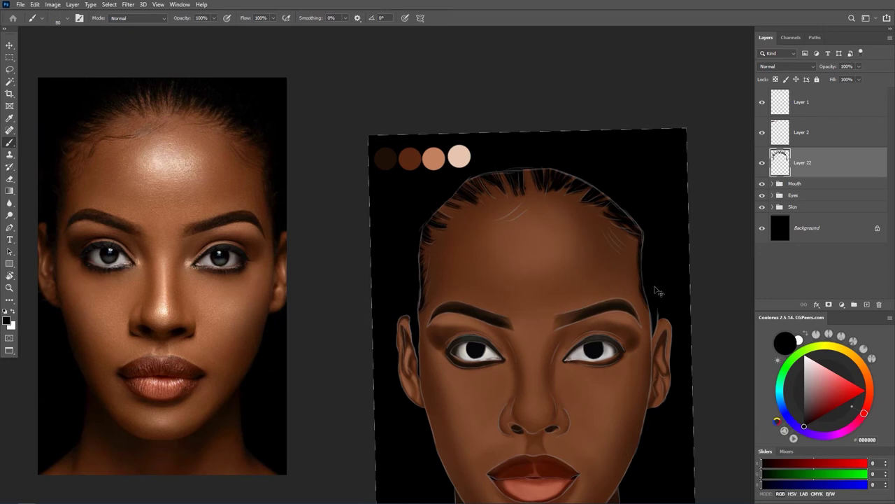
pyautogui.moveTo(649, 321); pyautogui.dragTo(644, 302)
pyautogui.hotkey('ctrl', 'z')
pyautogui.click(763, 105)
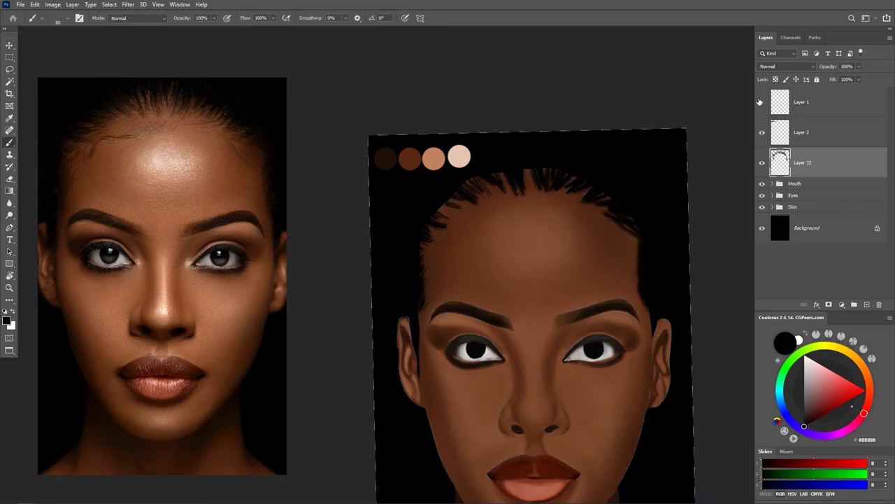
# - Zoom in, paint strands along the left hairline, and darken the ear's outer and inner edges
pyautogui.scroll(-5, 599, 234)
pyautogui.scroll(2, 598, 234)
pyautogui.scroll(3, 598, 234)
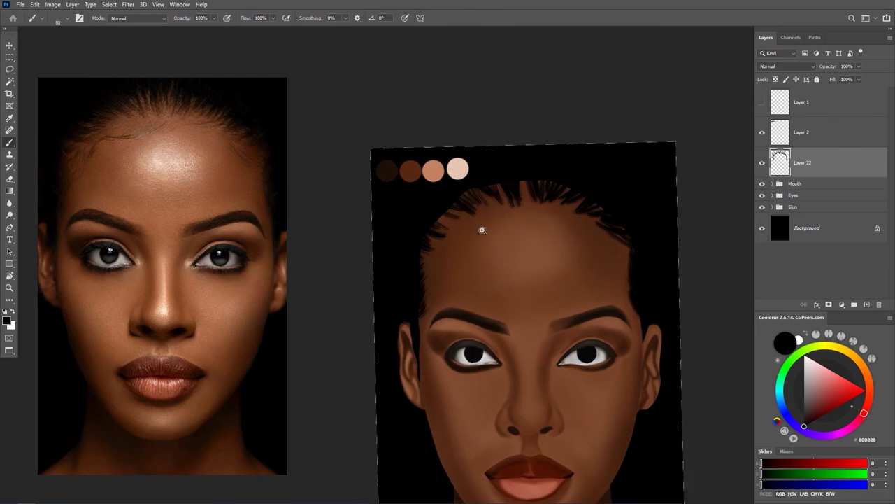
pyautogui.scroll(2, 491, 236)
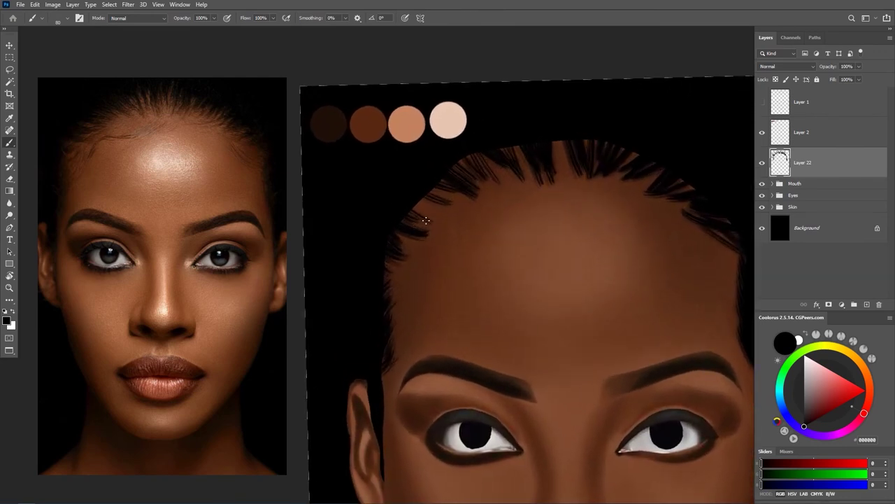
pyautogui.moveTo(425, 221); pyautogui.dragTo(495, 174)
pyautogui.moveTo(424, 273); pyautogui.dragTo(452, 257)
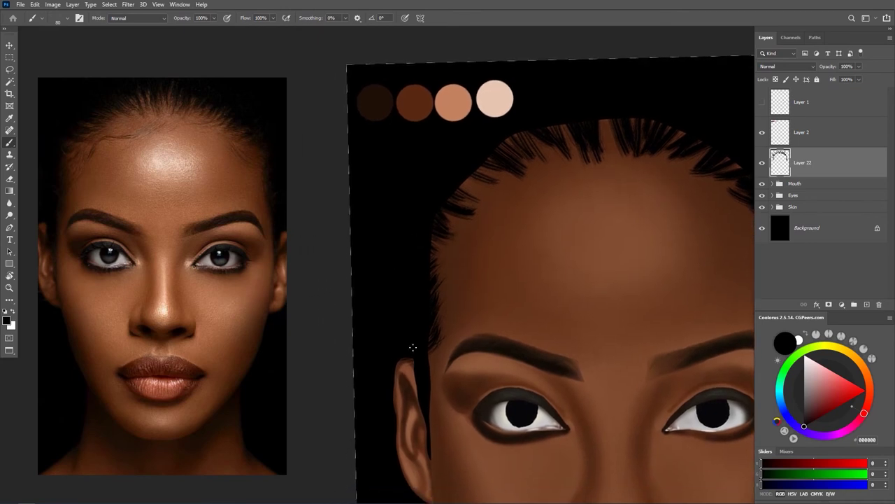
pyautogui.moveTo(445, 420); pyautogui.dragTo(440, 394)
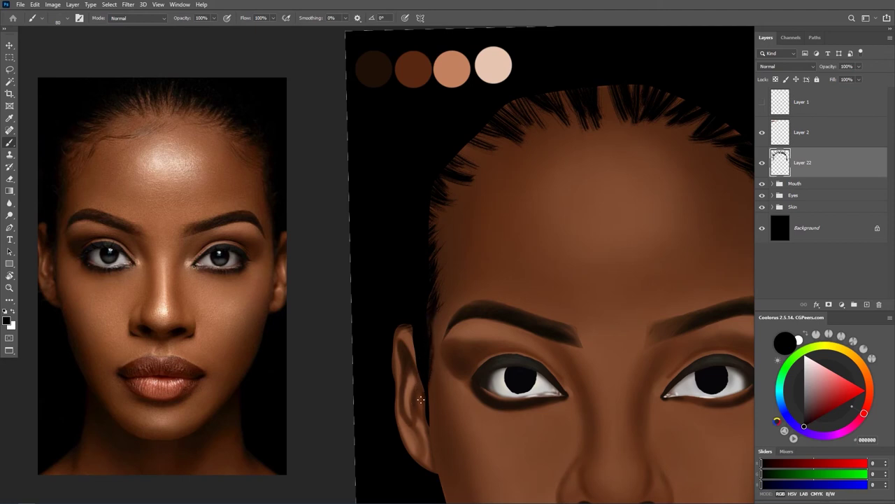
pyautogui.moveTo(430, 405); pyautogui.dragTo(431, 380)
pyautogui.moveTo(428, 435); pyautogui.dragTo(427, 407)
pyautogui.moveTo(448, 256); pyautogui.dragTo(389, 233)
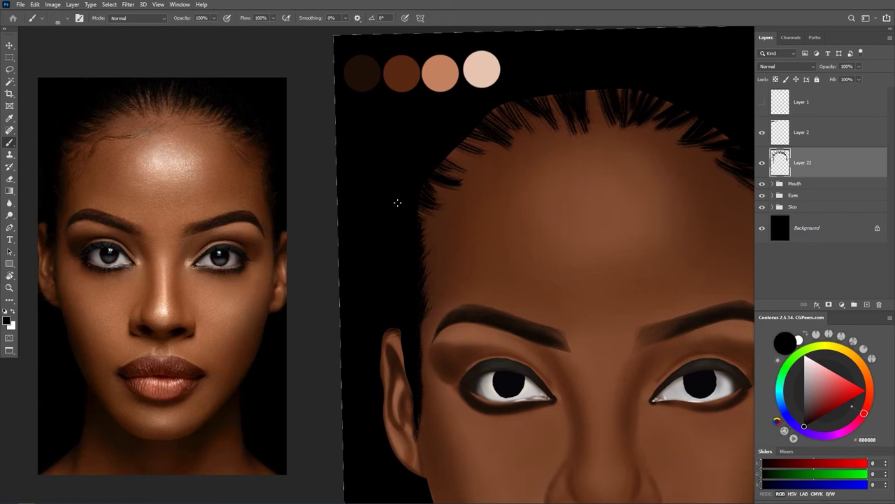
# - Add thin strands up the left hairline and across the top, darkening the left-side strands
pyautogui.moveTo(421, 216); pyautogui.dragTo(414, 200)
pyautogui.moveTo(446, 191)
pyautogui.mouseDown()
pyautogui.moveTo(429, 179)
pyautogui.moveTo(425, 163)
pyautogui.mouseUp()
pyautogui.moveTo(461, 175)
pyautogui.mouseDown()
pyautogui.moveTo(446, 158)
pyautogui.moveTo(451, 148)
pyautogui.moveTo(463, 151)
pyautogui.mouseUp()
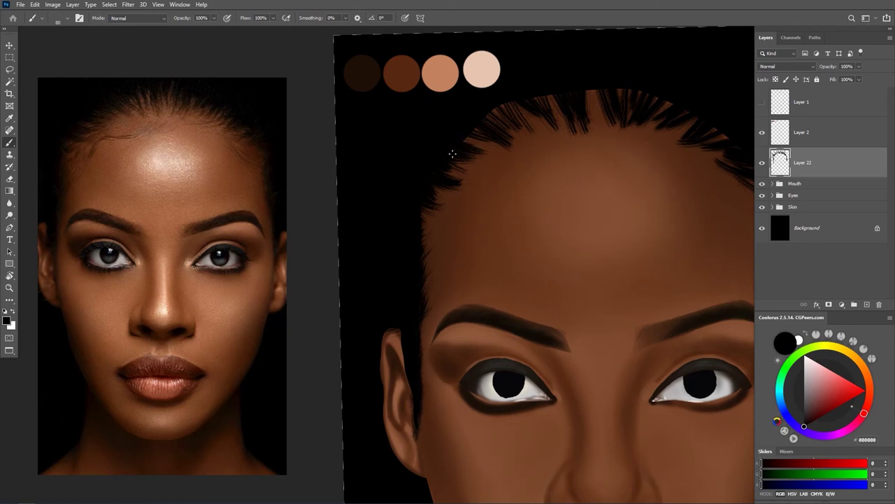
pyautogui.moveTo(502, 148)
pyautogui.mouseDown()
pyautogui.moveTo(472, 158)
pyautogui.moveTo(465, 142)
pyautogui.moveTo(458, 189)
pyautogui.mouseUp()
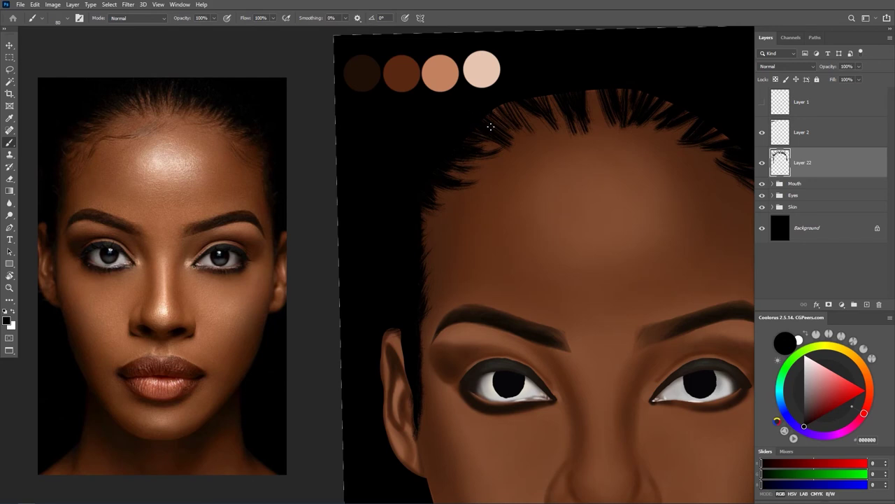
pyautogui.moveTo(488, 104); pyautogui.dragTo(425, 138)
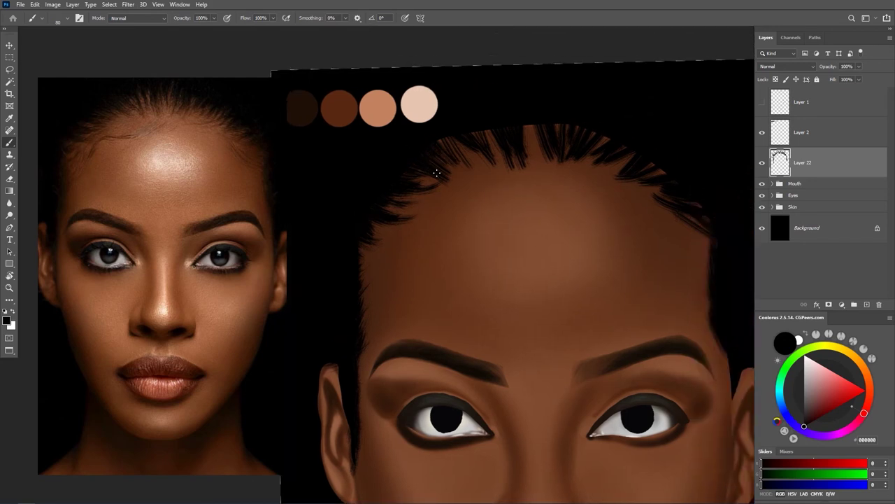
pyautogui.moveTo(472, 160); pyautogui.dragTo(452, 147)
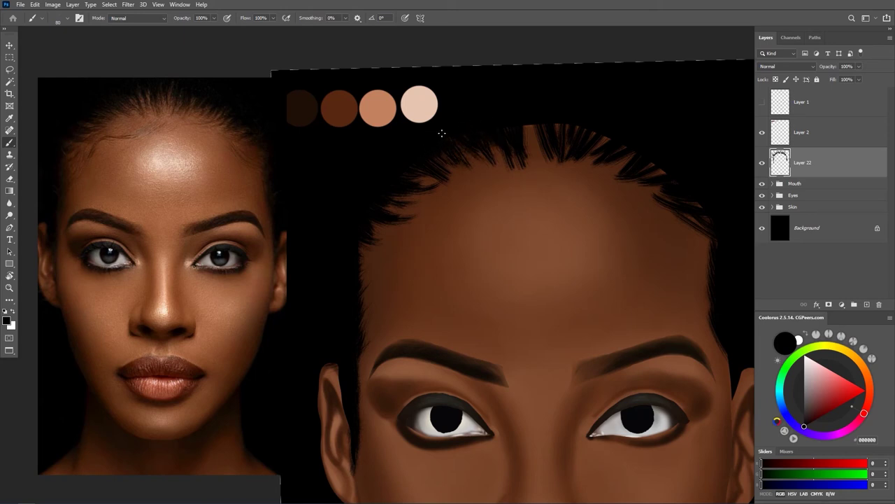
# - Paint strands along the top of the hairline and down the right hairline edge
pyautogui.moveTo(535, 129); pyautogui.dragTo(543, 151)
pyautogui.moveTo(559, 137)
pyautogui.mouseDown()
pyautogui.moveTo(558, 124)
pyautogui.moveTo(613, 133)
pyautogui.moveTo(603, 138)
pyautogui.mouseUp()
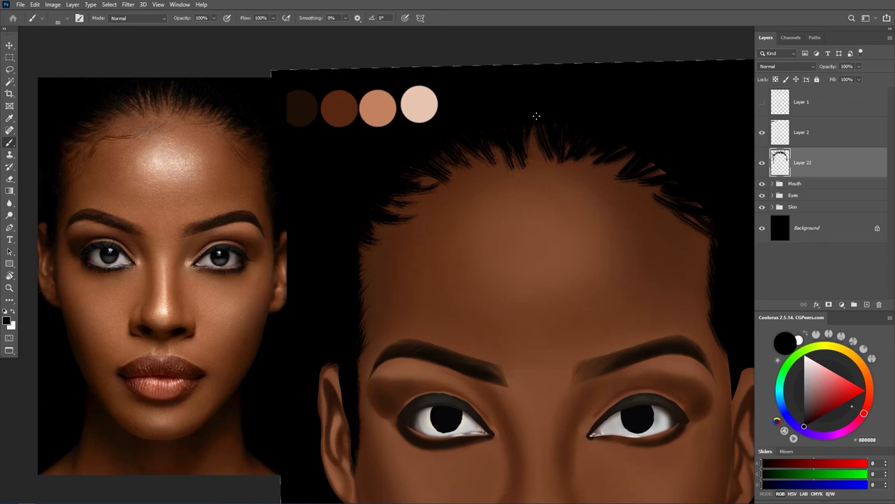
pyautogui.moveTo(666, 174); pyautogui.dragTo(646, 163)
pyautogui.moveTo(702, 208); pyautogui.dragTo(694, 201)
pyautogui.moveTo(703, 225); pyautogui.dragTo(687, 213)
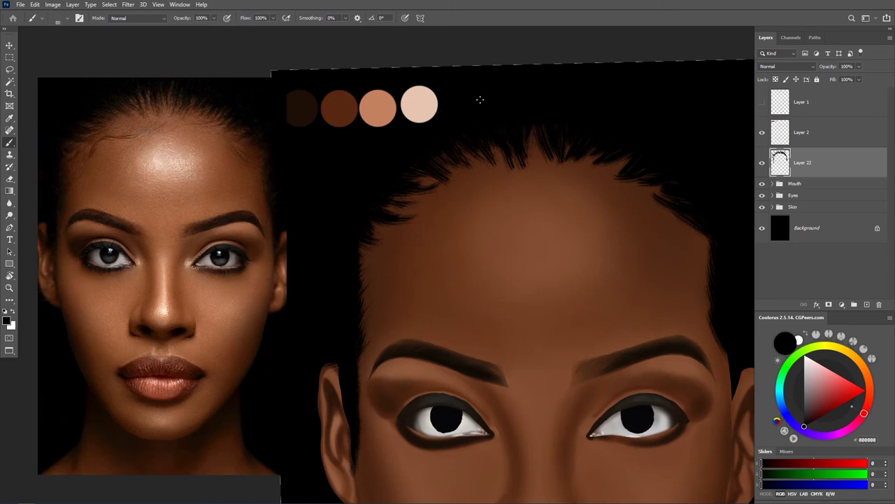
pyautogui.scroll(-5, 568, 268)
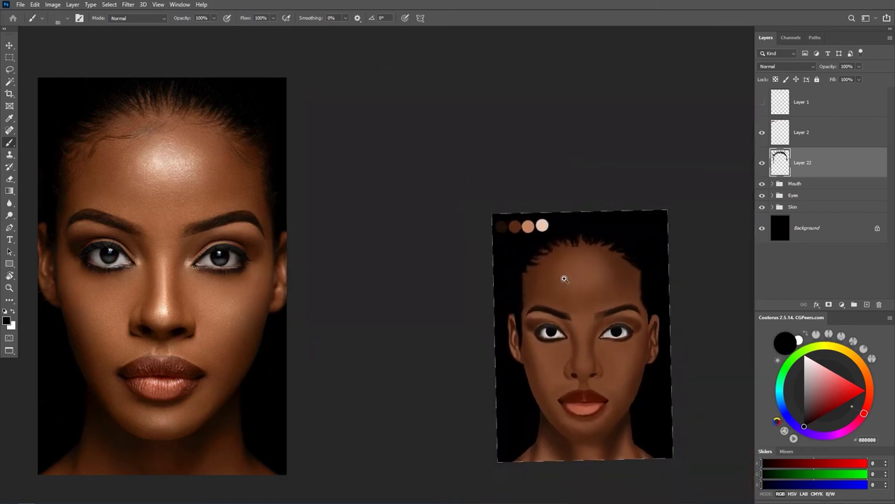
# - Reset the tilted canvas rotation to level and return to the brush
pyautogui.scroll(2, 580, 326)
pyautogui.scroll(-2, 601, 310)
pyautogui.scroll(3, 595, 297)
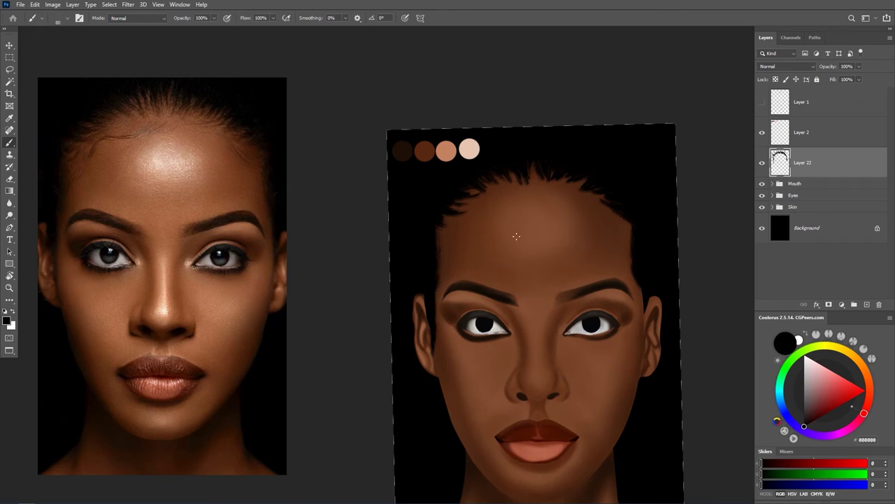
pyautogui.press('r')
pyautogui.click(144, 21)
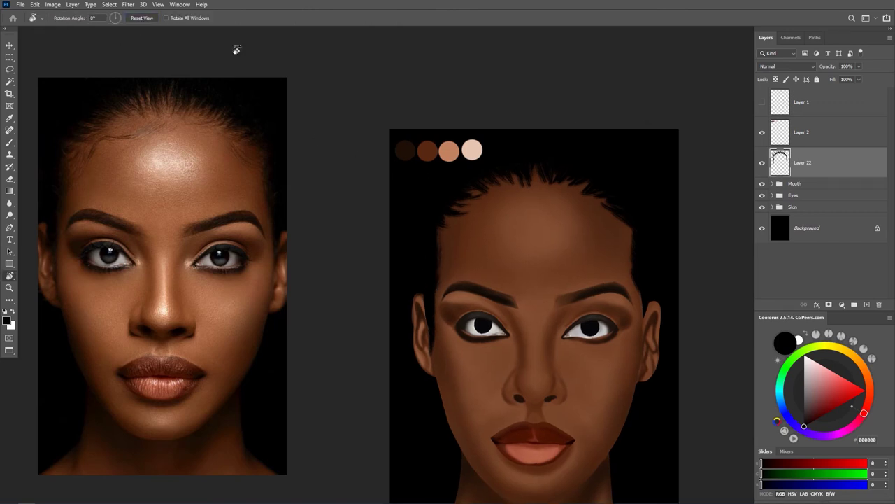
pyautogui.press('b')
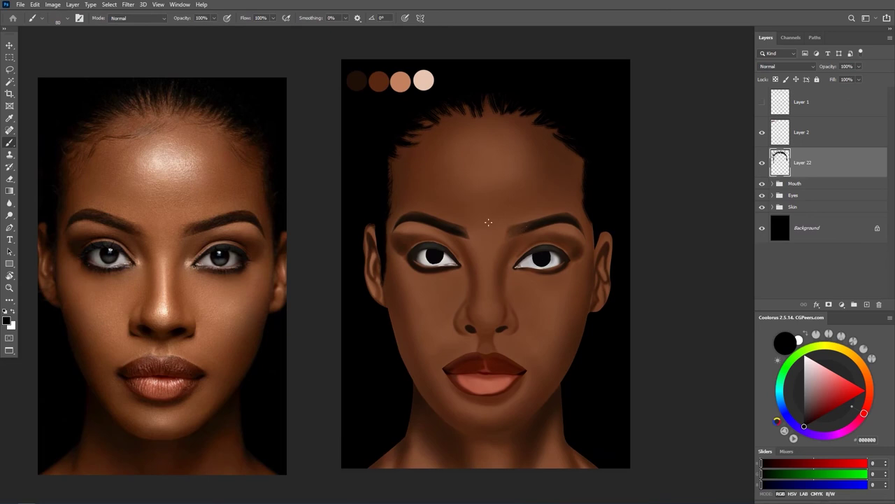
# - Load the Hair Brush - Lock 04 preset and size it to 90 px
pyautogui.scroll(1, 512, 214)
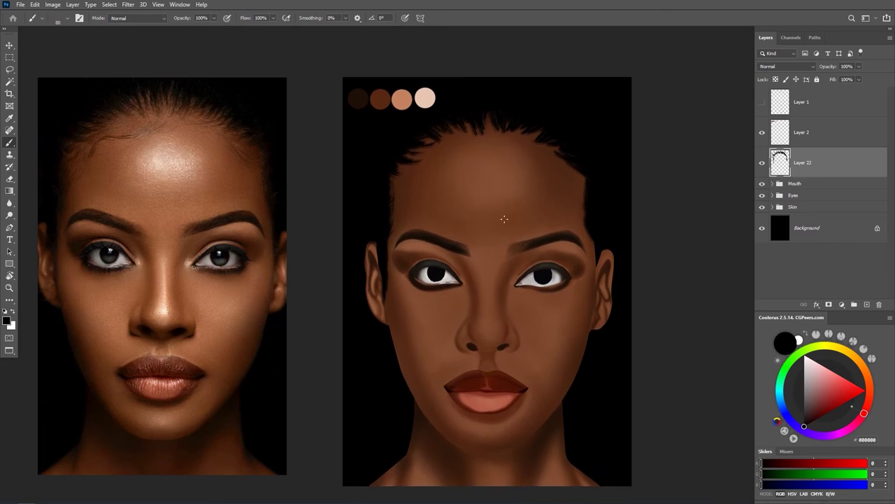
pyautogui.scroll(1, 533, 304)
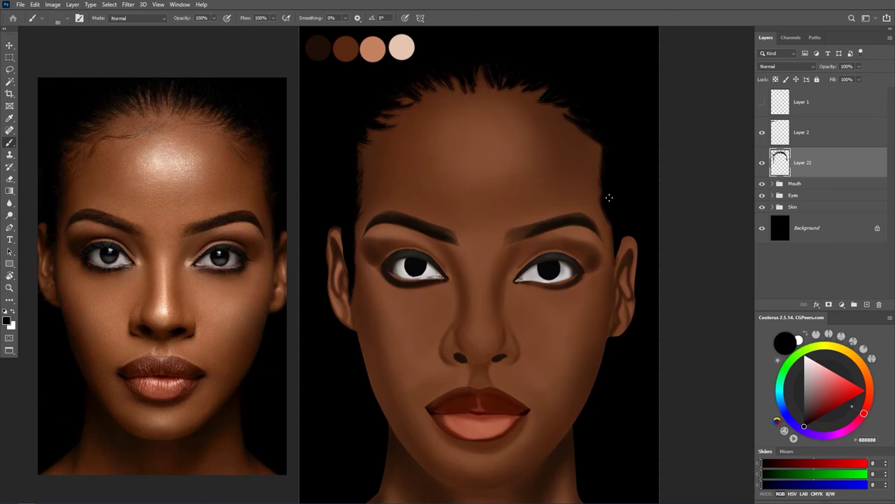
pyautogui.rightClick(558, 170)
pyautogui.doubleClick(564, 352)
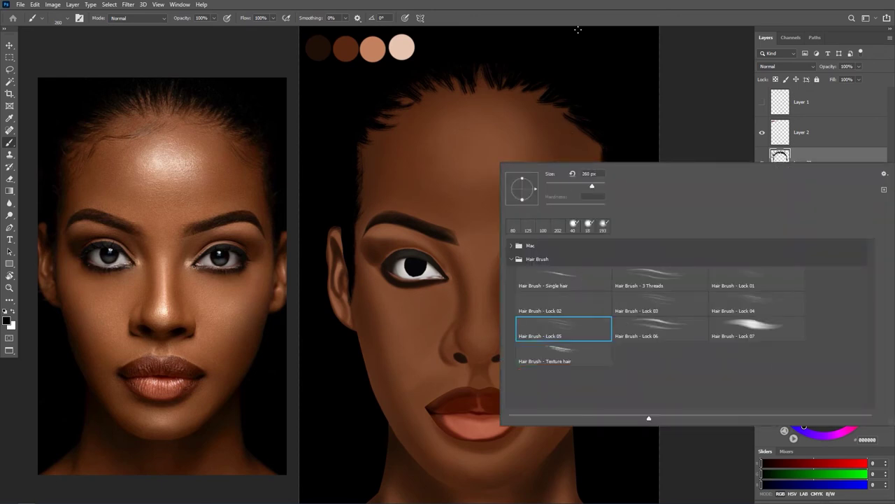
pyautogui.rightClick(502, 174)
pyautogui.click(642, 322)
pyautogui.rightClick(415, 163)
pyautogui.click(737, 317)
pyautogui.click(461, 139)
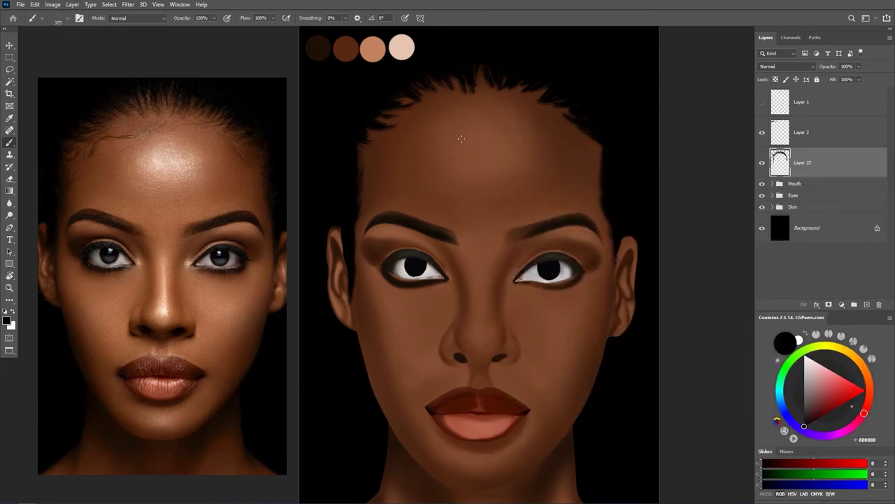
pyautogui.press('[')
# - Zoom in on the forehead and paint fine dark strands along the hairline
pyautogui.moveTo(415, 172); pyautogui.dragTo(507, 144)
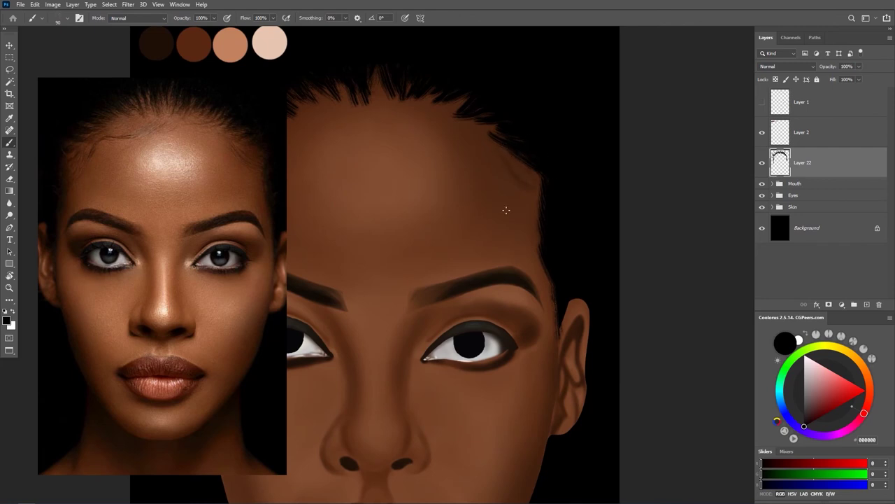
pyautogui.hscroll(-4, 496, 166)
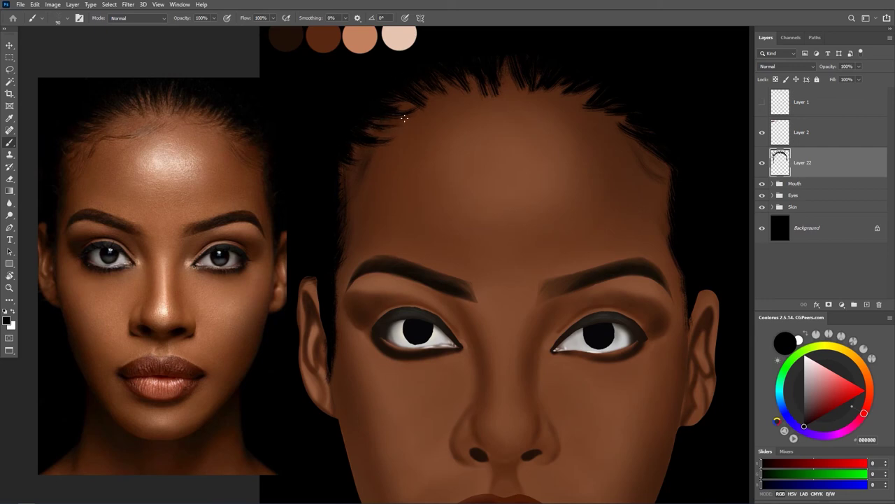
pyautogui.moveTo(386, 162); pyautogui.dragTo(447, 109)
pyautogui.moveTo(409, 131); pyautogui.dragTo(445, 116)
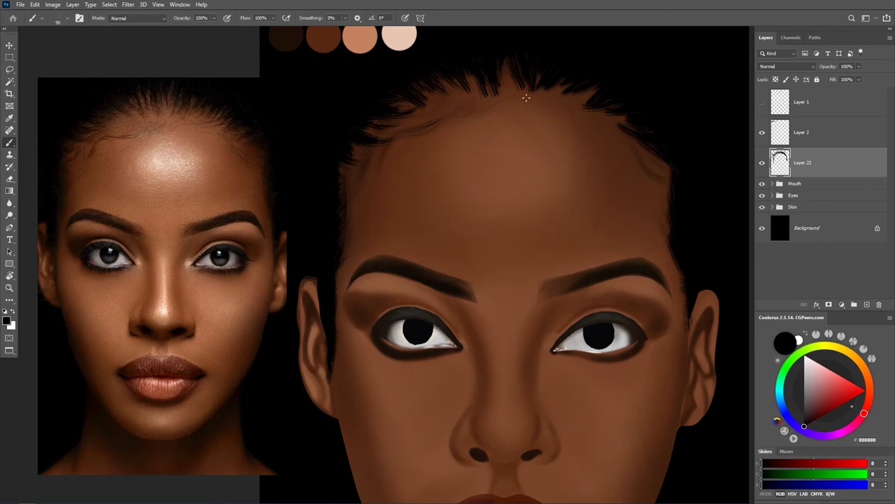
pyautogui.moveTo(569, 149); pyautogui.dragTo(500, 182)
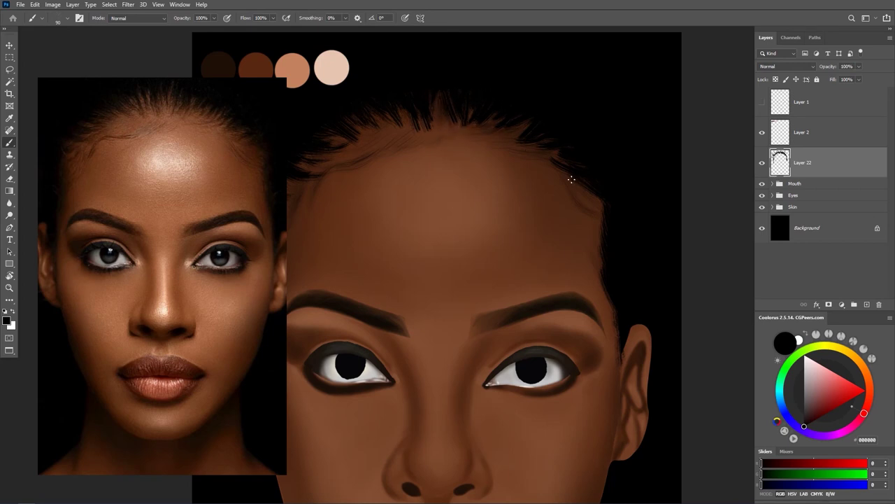
pyautogui.scroll(-5, 575, 294)
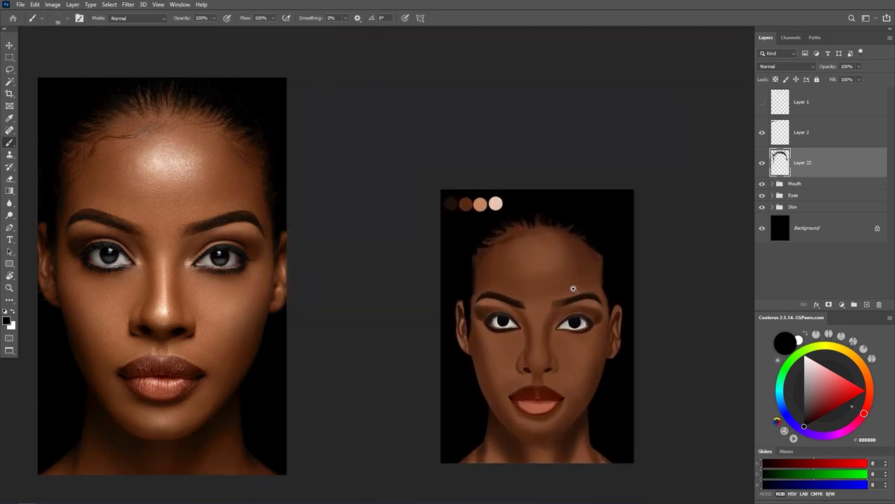
pyautogui.scroll(2, 571, 289)
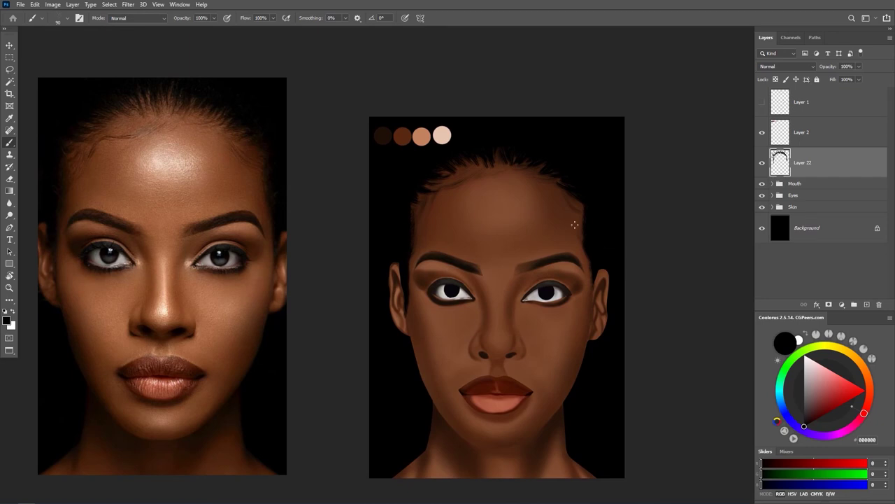
# - Select the 33 px Eraser preset from the Mac brush folder
pyautogui.rightClick(451, 186)
pyautogui.click(468, 280)
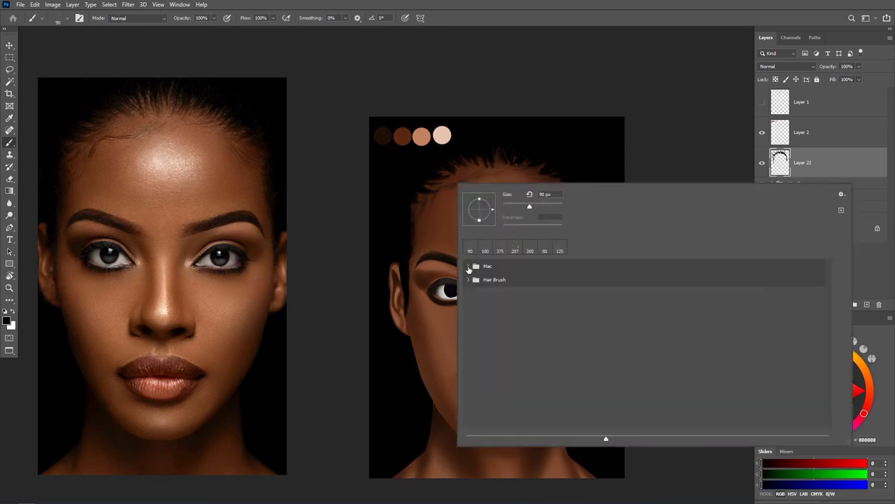
pyautogui.click(468, 266)
pyautogui.moveTo(830, 313); pyautogui.dragTo(824, 393)
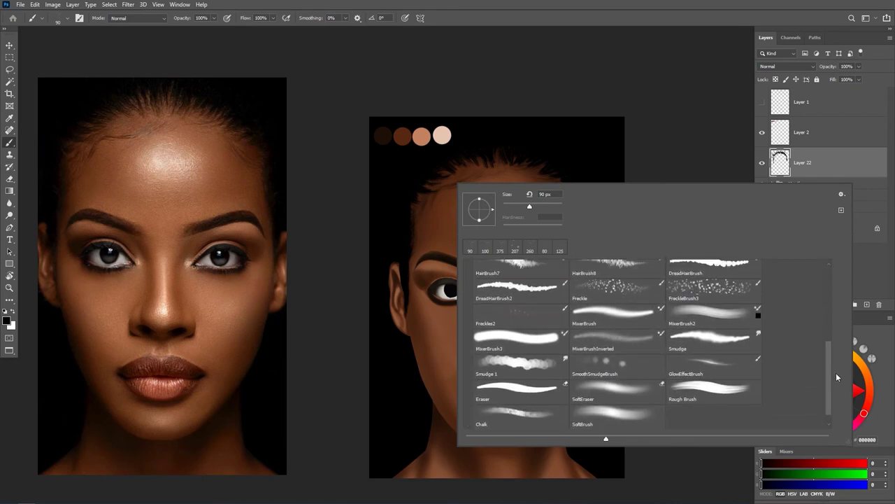
pyautogui.scroll(-1, 828, 370)
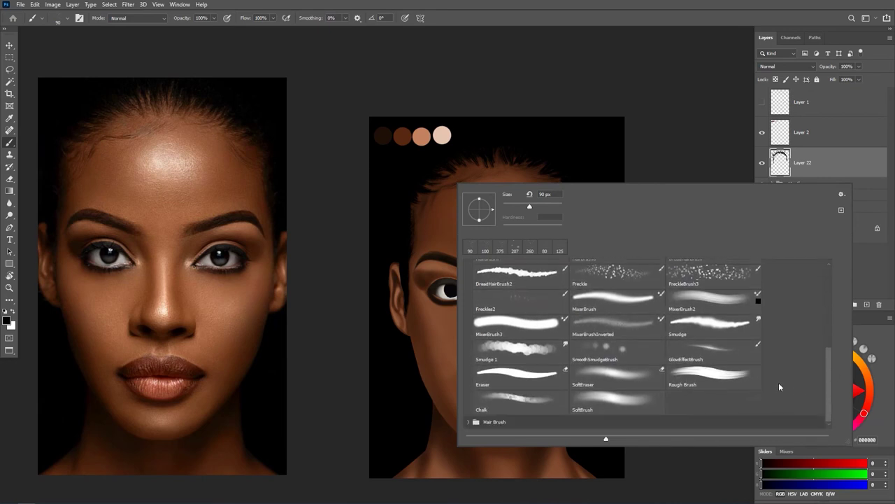
pyautogui.click(518, 381)
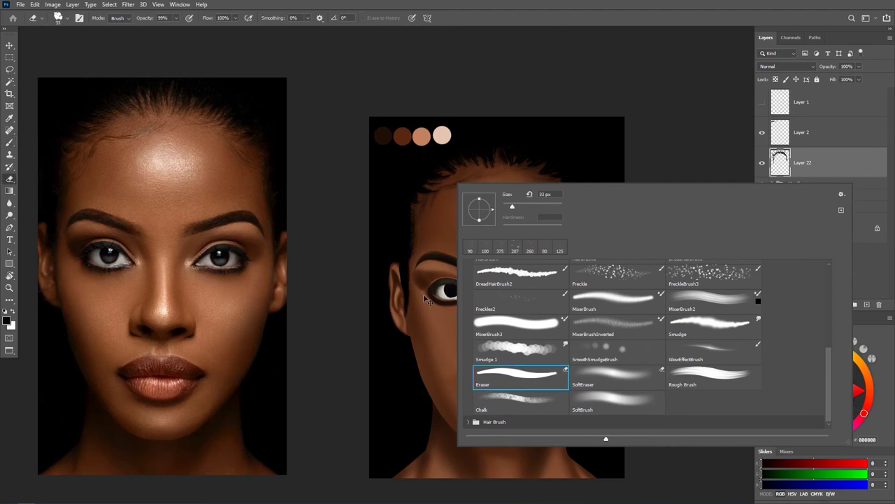
pyautogui.scroll(5, 427, 300)
# - Feather the hair strands beside the ear, then fit the face beside the reference photo
pyautogui.moveTo(385, 244)
pyautogui.mouseDown()
pyautogui.moveTo(388, 262)
pyautogui.moveTo(380, 261)
pyautogui.moveTo(378, 217)
pyautogui.moveTo(391, 276)
pyautogui.moveTo(391, 373)
pyautogui.mouseUp()
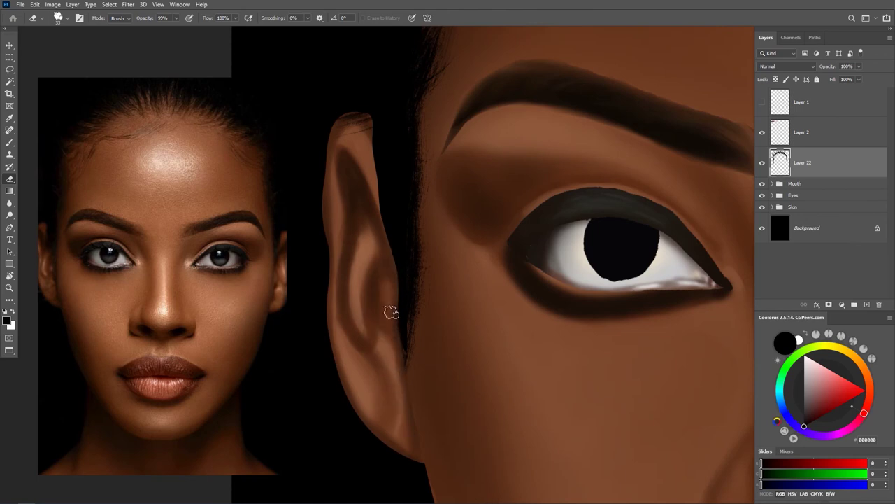
pyautogui.moveTo(386, 296); pyautogui.dragTo(401, 321)
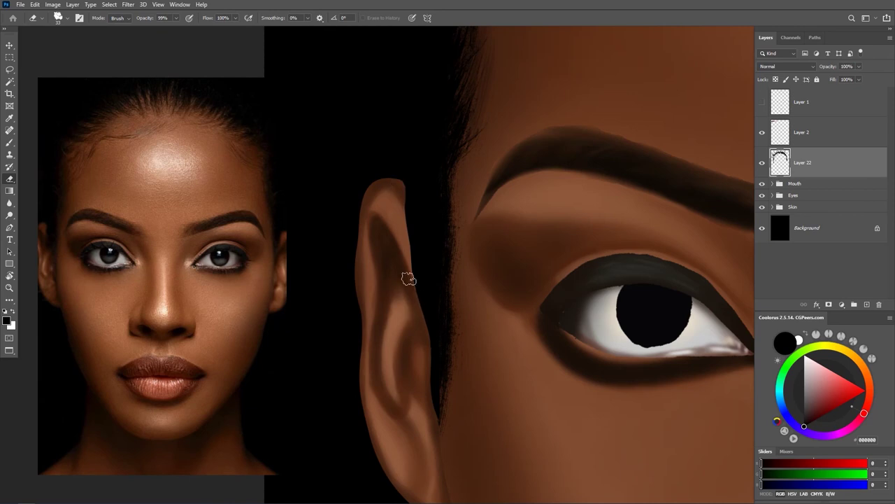
pyautogui.moveTo(715, 396)
pyautogui.mouseDown()
pyautogui.moveTo(554, 362)
pyautogui.moveTo(616, 159)
pyautogui.mouseUp()
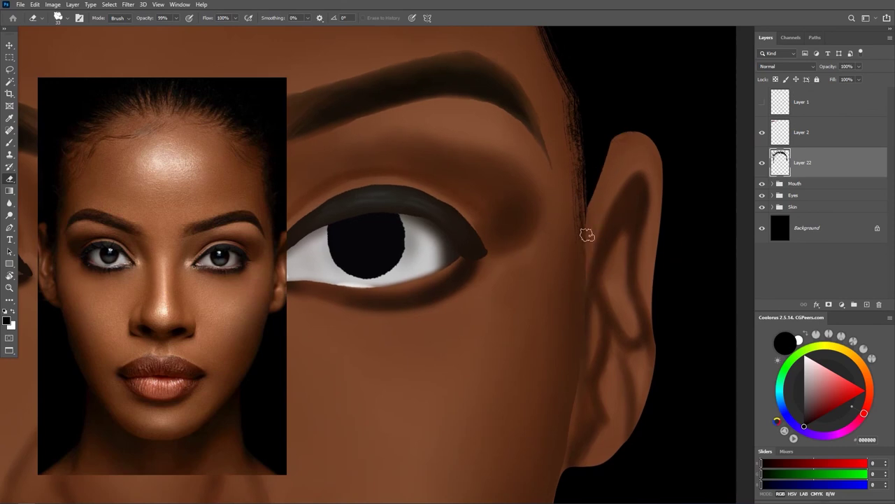
pyautogui.keyDown('alt'); pyautogui.click(537, 308); pyautogui.keyUp('alt')
pyautogui.moveTo(538, 303)
pyautogui.mouseDown()
pyautogui.moveTo(580, 312)
pyautogui.moveTo(578, 292)
pyautogui.mouseUp()
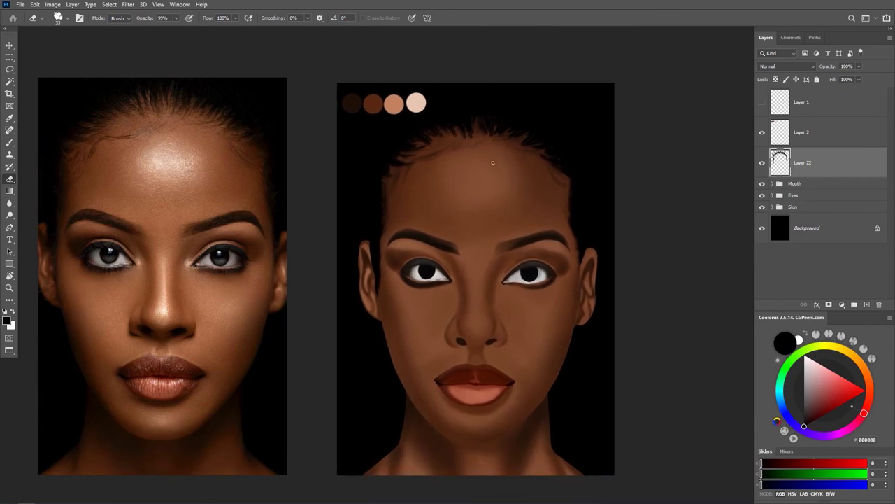
# - Give the eraser the Hair Brush - Lock 04 tip and resize it
pyautogui.rightClick(493, 162)
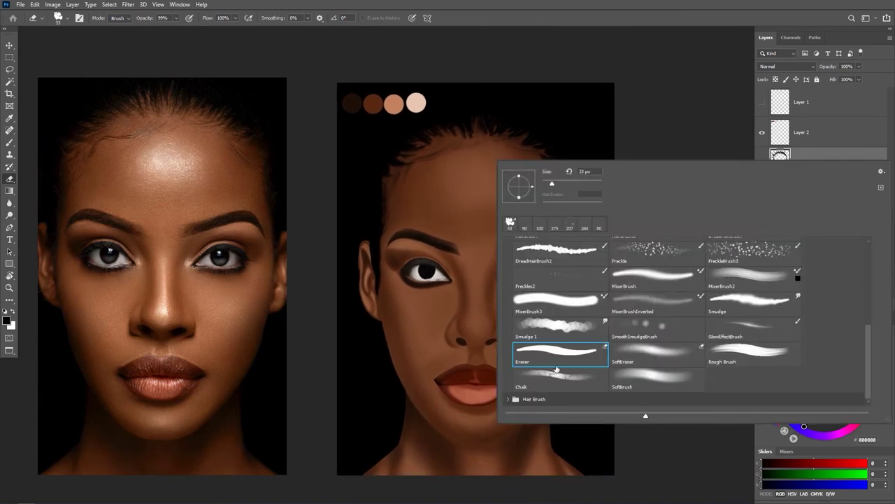
pyautogui.click(508, 398)
pyautogui.scroll(-3, 867, 347)
pyautogui.click(756, 340)
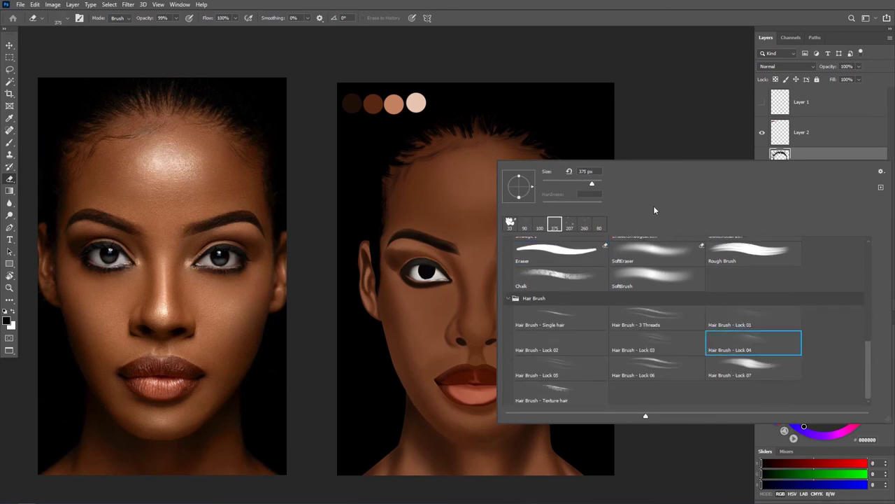
pyautogui.click(550, 17)
pyautogui.press('0')
pyautogui.moveTo(419, 211); pyautogui.dragTo(443, 206)
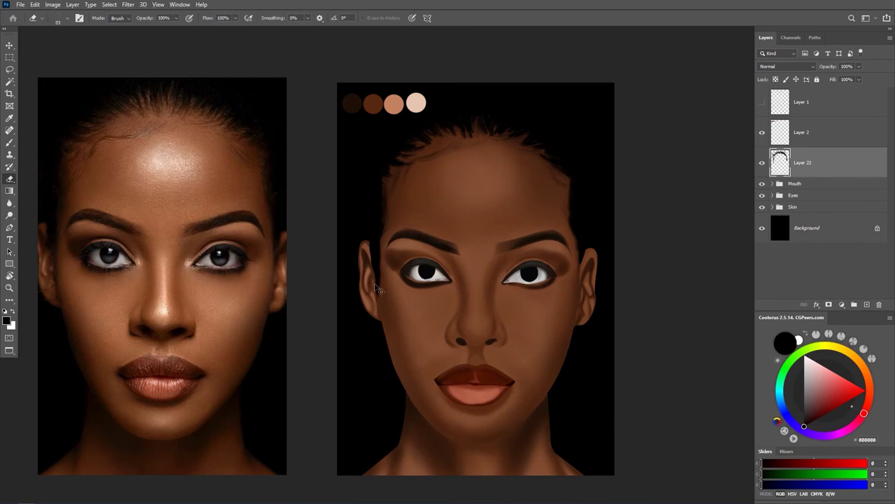
pyautogui.scroll(3, 378, 287)
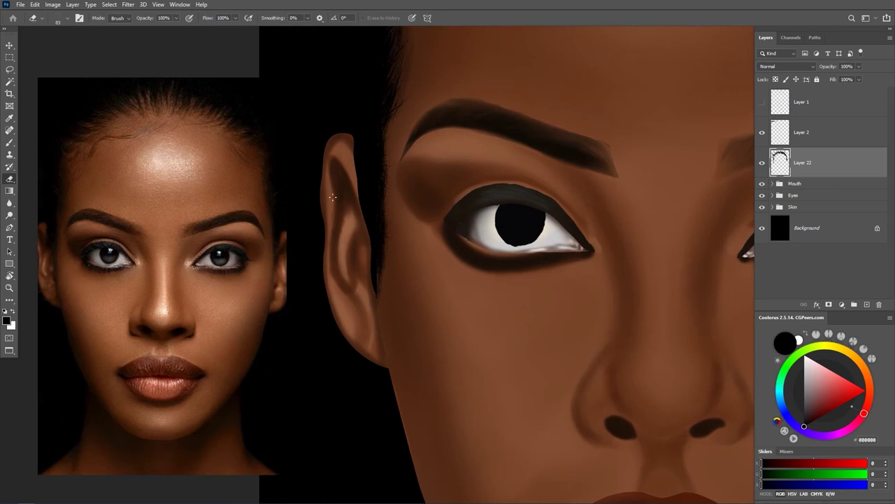
# - Paint a faint strand along the ear's back edge with Hair Brush - Lock 04 at about 160 px
pyautogui.click(10, 142)
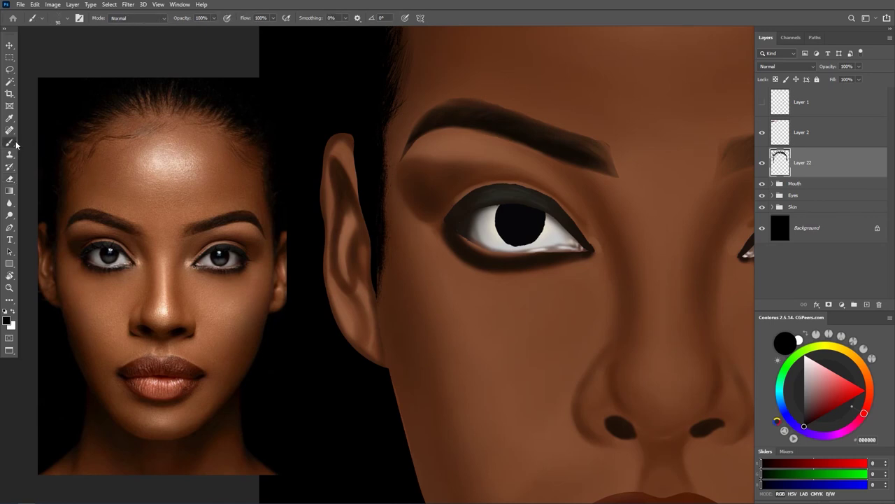
pyautogui.rightClick(418, 240)
pyautogui.click(686, 423)
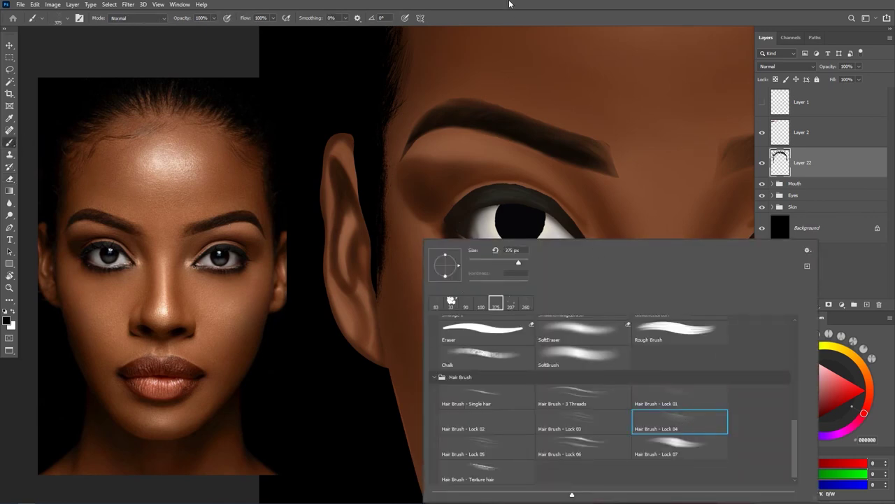
pyautogui.click(501, 13)
pyautogui.moveTo(360, 246); pyautogui.dragTo(303, 239)
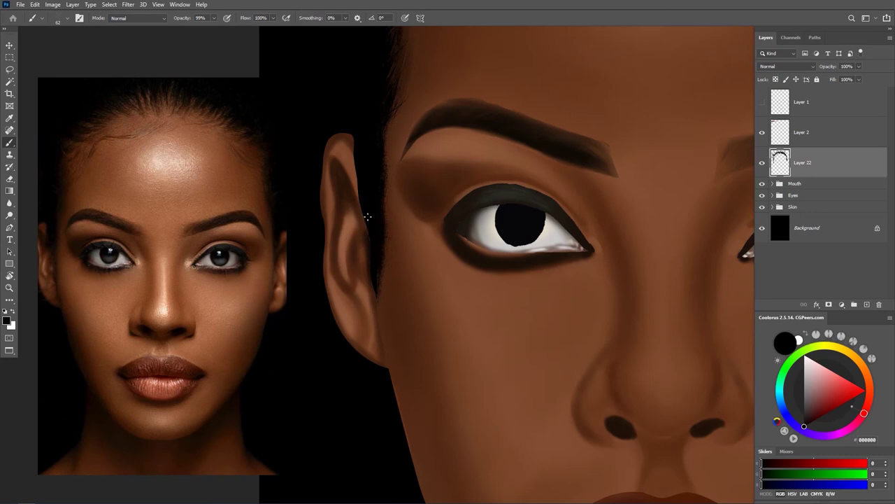
pyautogui.moveTo(362, 183); pyautogui.dragTo(361, 187)
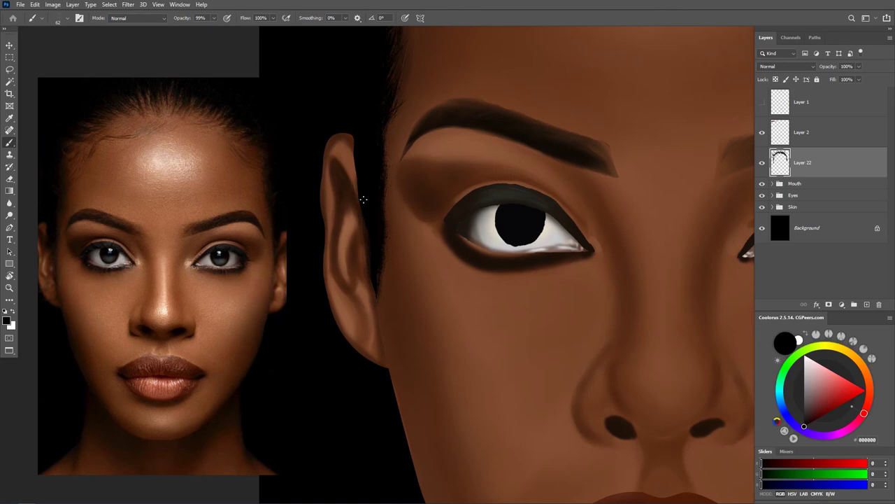
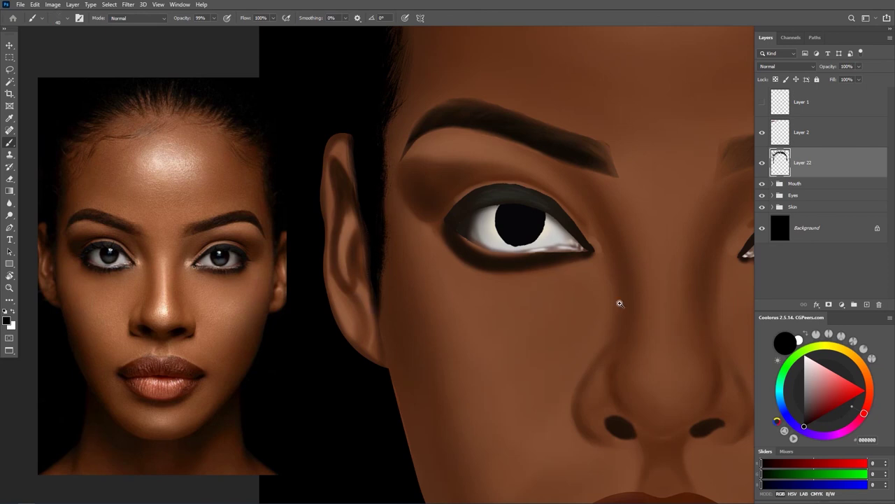
# - In the Skin group, merge Layers 21 and 20, then merge down into the painted face
pyautogui.scroll(-3, 584, 294)
pyautogui.moveTo(609, 299); pyautogui.dragTo(600, 300)
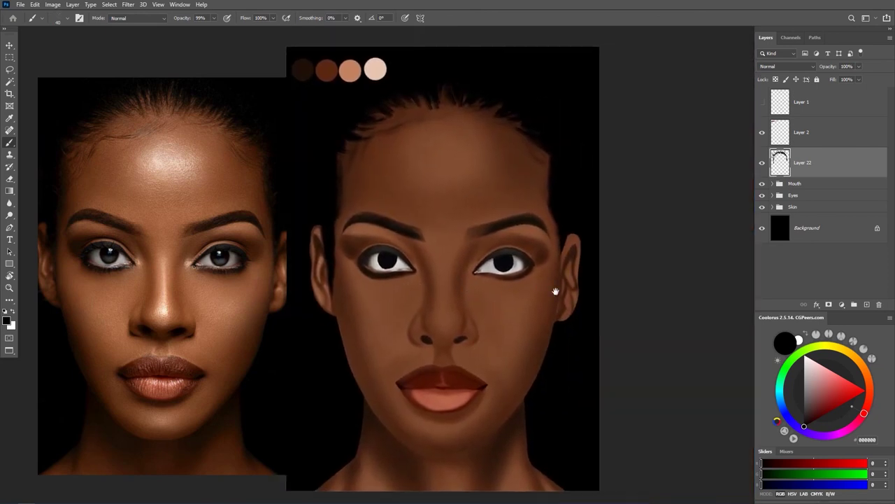
pyautogui.scroll(3, 539, 305)
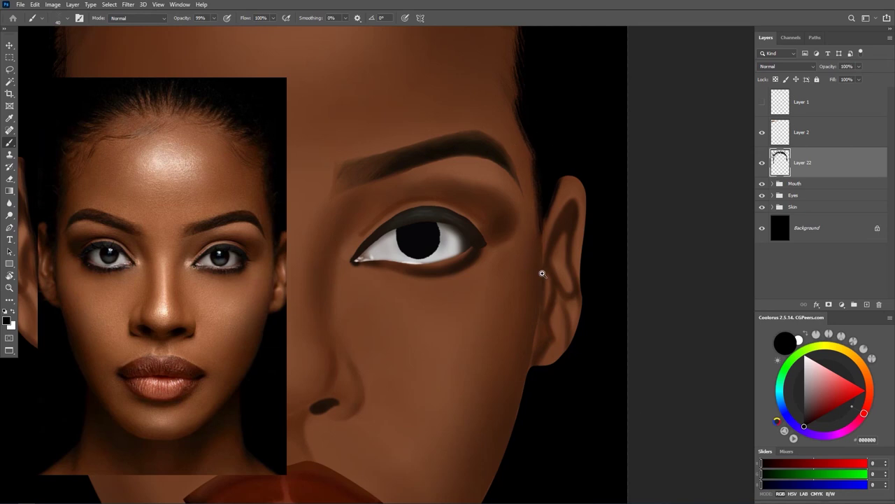
pyautogui.scroll(-5, 538, 279)
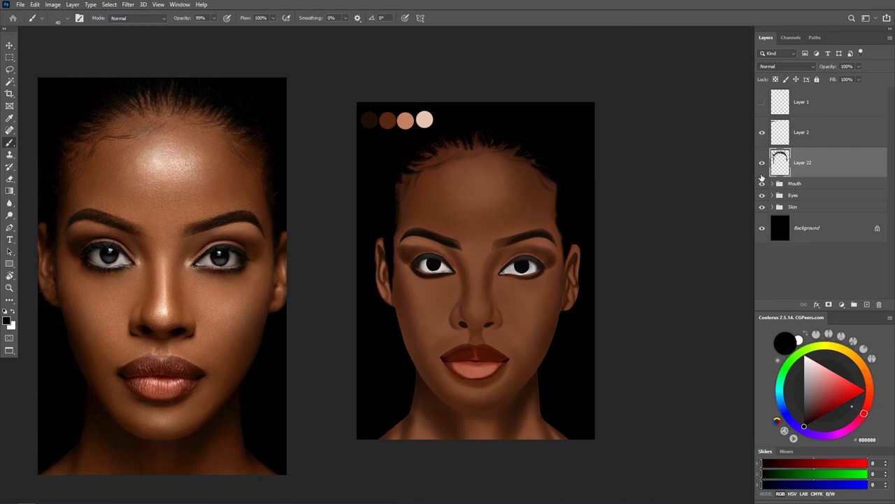
pyautogui.click(772, 207)
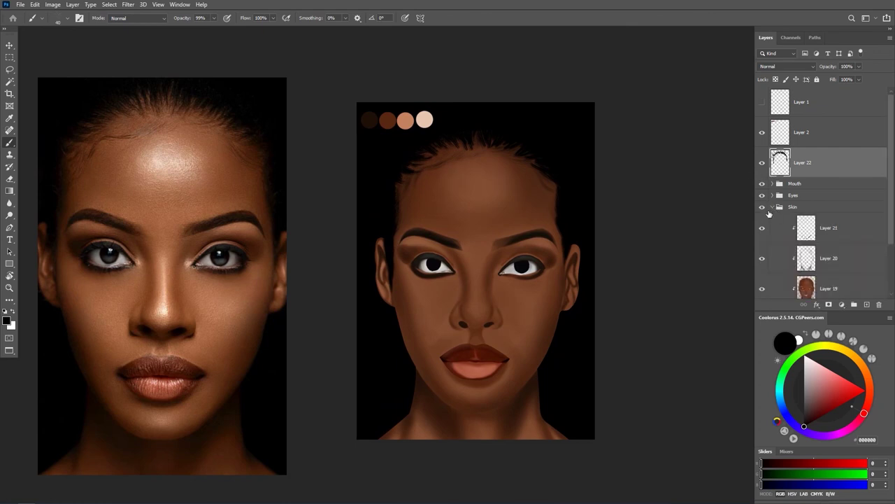
pyautogui.click(831, 237)
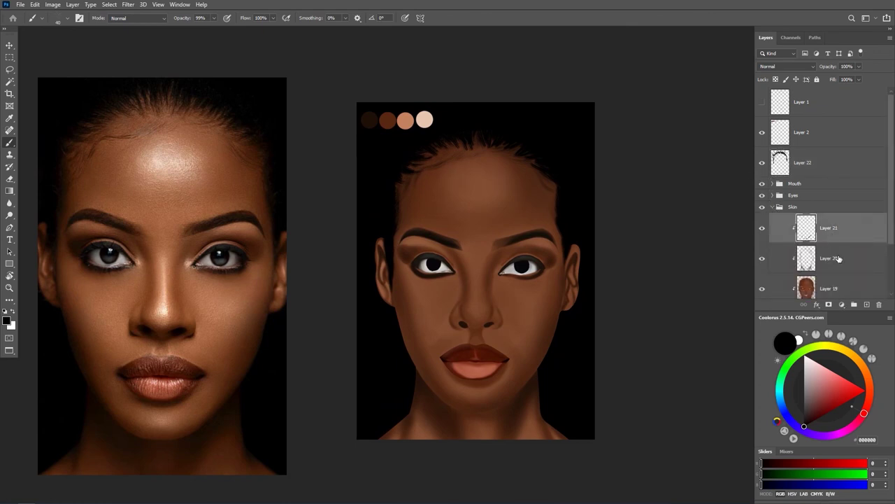
pyautogui.keyDown('shift'); pyautogui.click(836, 258); pyautogui.keyUp('shift')
pyautogui.hotkey('ctrl', 'e')
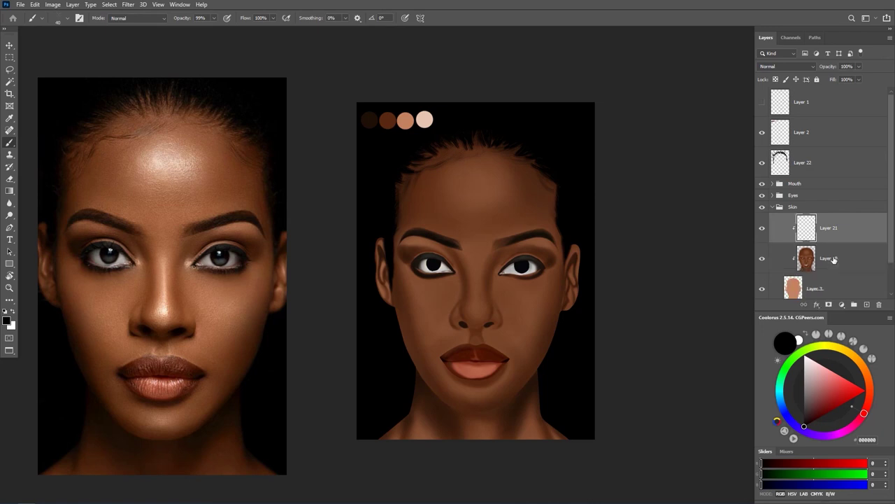
pyautogui.hotkey('ctrl', 'e')
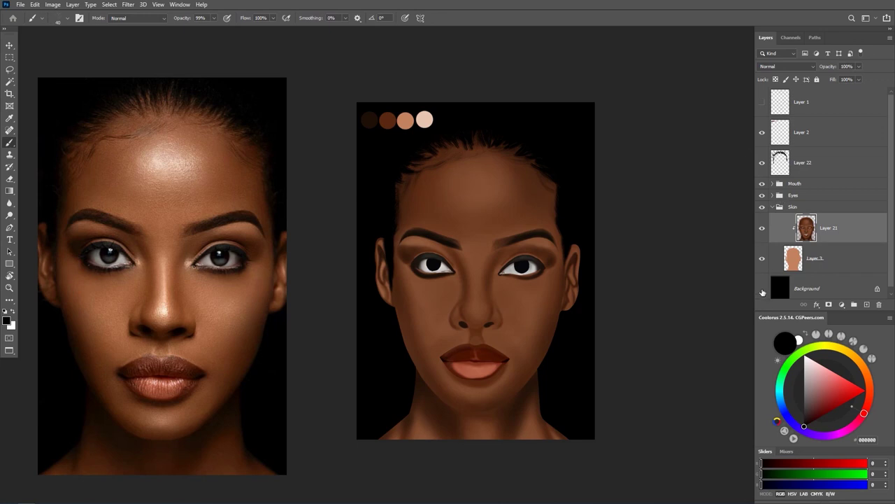
# - Add an empty Layer 23 clipped to Layer 21 and sample the light peach swatch
pyautogui.click(763, 290)
pyautogui.click(763, 289)
pyautogui.click(867, 306)
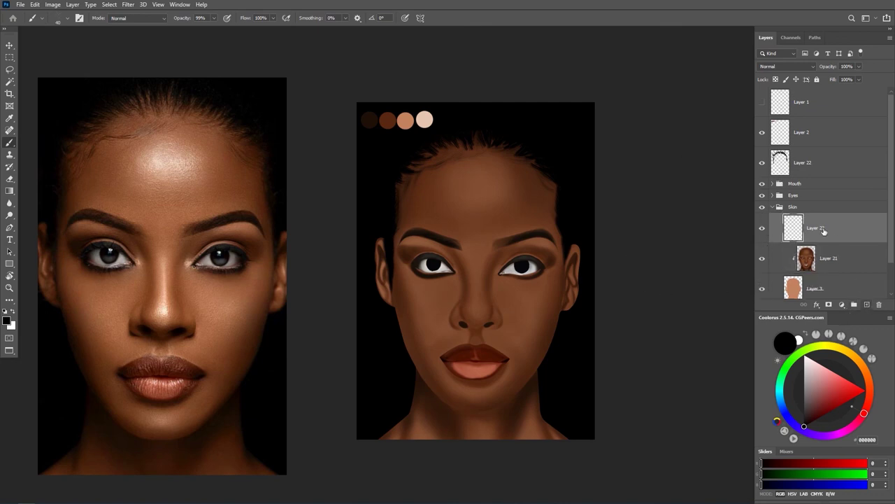
pyautogui.keyDown('alt'); pyautogui.click(867, 243); pyautogui.keyUp('alt')
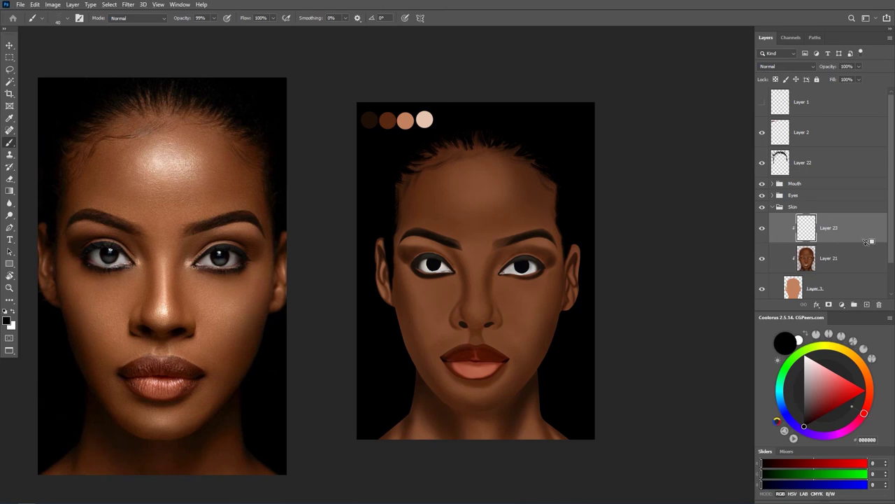
pyautogui.keyDown('alt'); pyautogui.click(424, 121); pyautogui.keyUp('alt')
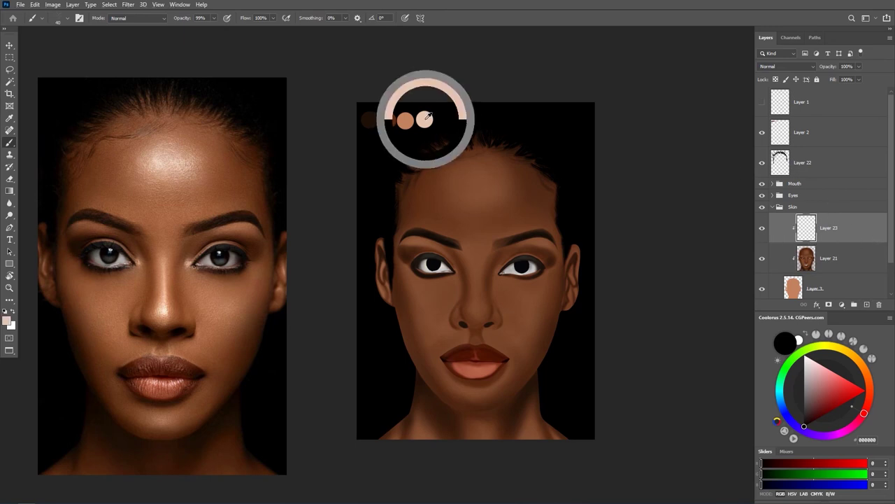
# - Choose the large soft round brush (SoftRBrush, 300 px, 0% hardness)
pyautogui.rightClick(446, 147)
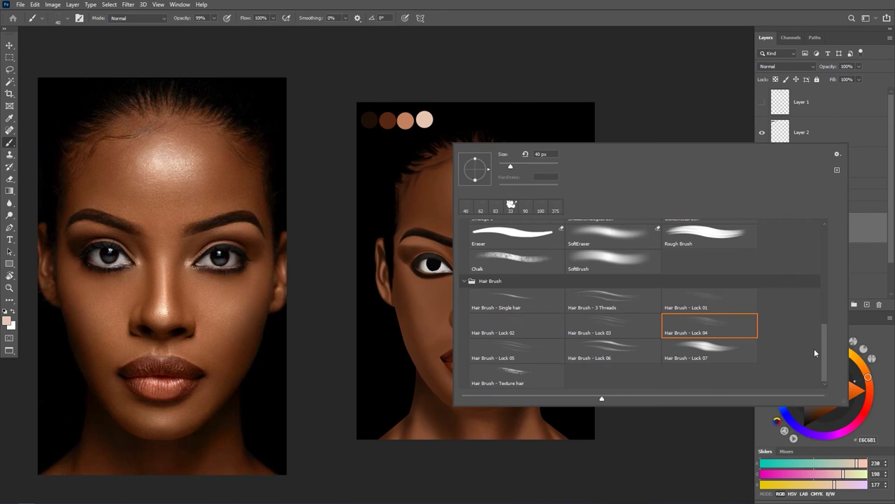
pyautogui.moveTo(825, 343)
pyautogui.mouseDown()
pyautogui.moveTo(831, 269)
pyautogui.moveTo(802, 246)
pyautogui.mouseUp()
pyautogui.click(708, 294)
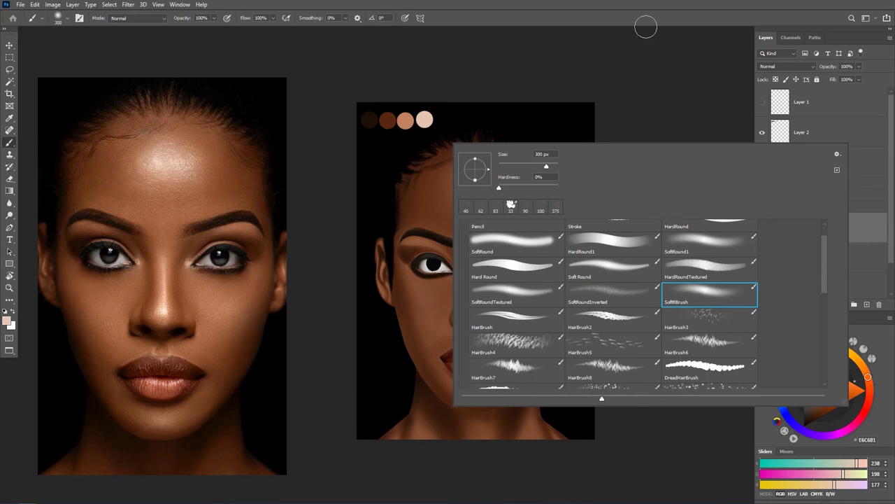
pyautogui.click(638, 17)
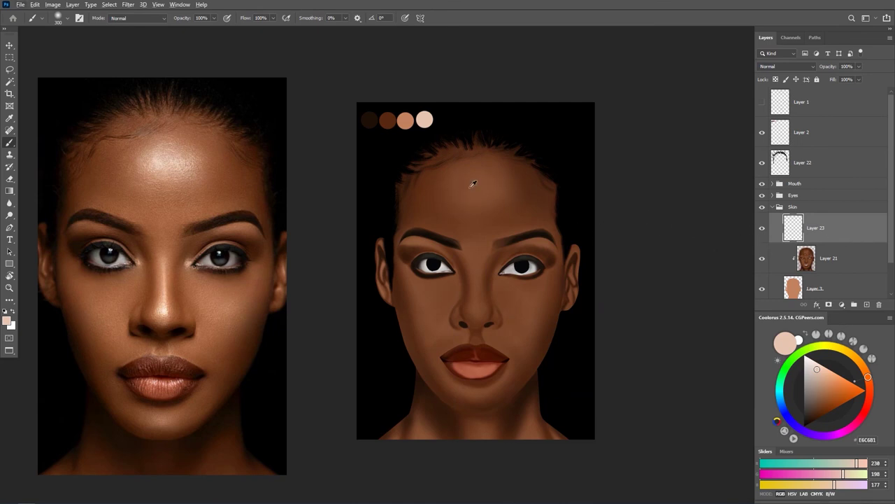
# - Paint a soft peach highlight on the forehead, adjusting the brush to about 315 px
pyautogui.keyDown('alt'); pyautogui.rightClick(472, 184); pyautogui.keyUp('alt')
pyautogui.moveTo(465, 186)
pyautogui.mouseDown()
pyautogui.moveTo(478, 192)
pyautogui.moveTo(465, 228)
pyautogui.mouseUp()
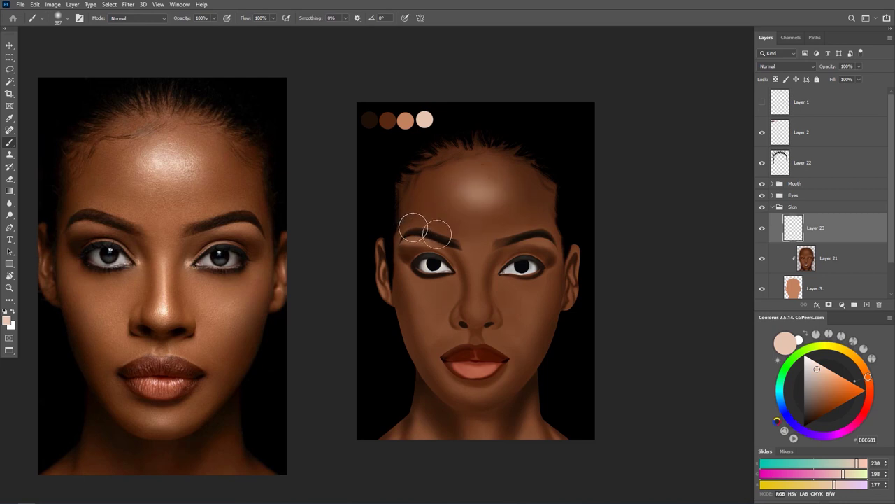
pyautogui.moveTo(433, 227); pyautogui.dragTo(417, 230)
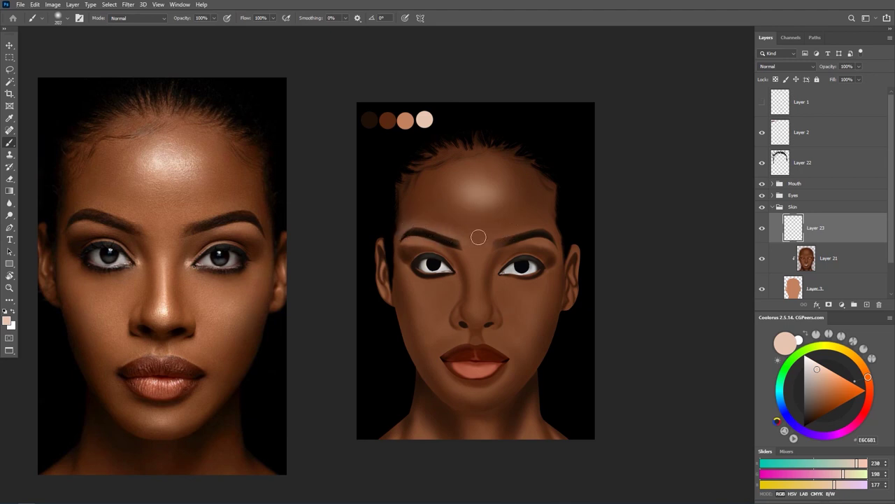
pyautogui.moveTo(474, 238); pyautogui.dragTo(481, 246)
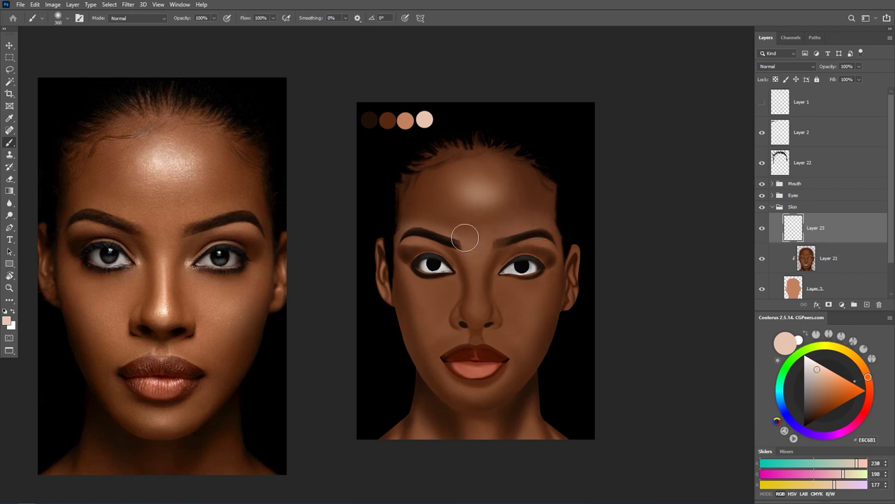
pyautogui.keyDown('alt'); pyautogui.rightClick(477, 269); pyautogui.keyUp('alt')
pyautogui.moveTo(476, 269); pyautogui.dragTo(475, 270)
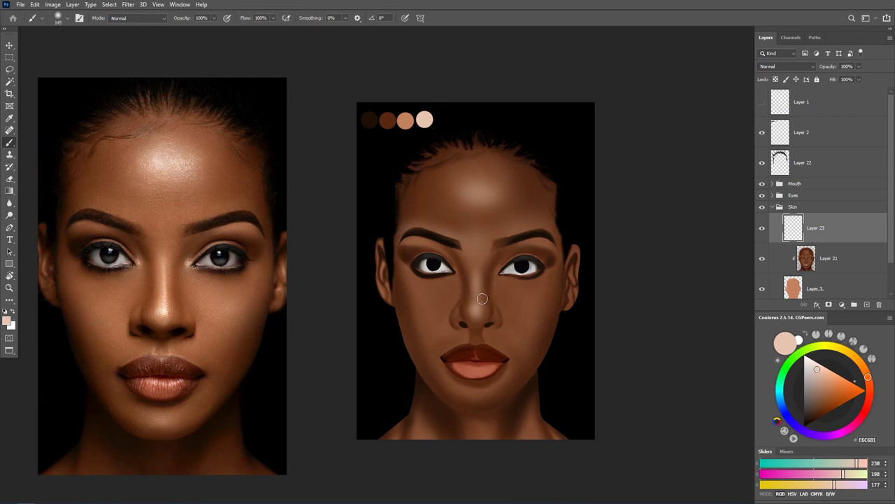
pyautogui.keyDown('alt'); pyautogui.rightClick(525, 309); pyautogui.keyUp('alt')
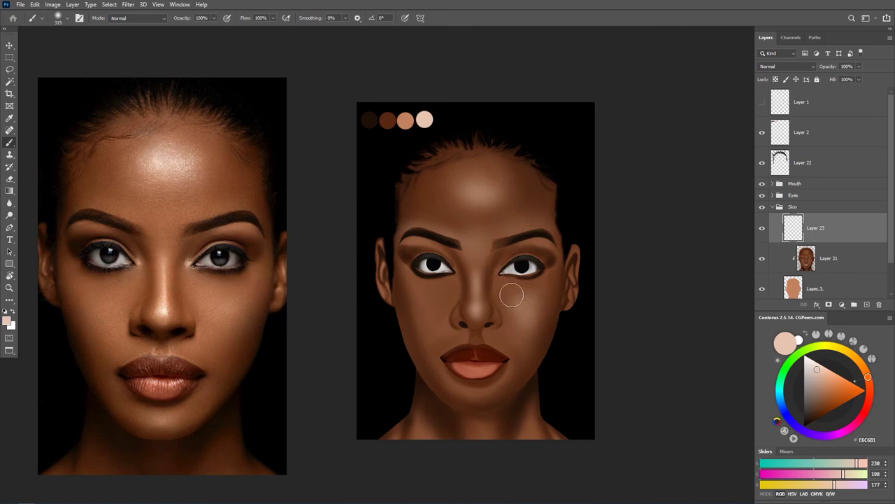
# - Paint soft highlights on the cheeks with a 115–232 px brush, sampling cheek skin colour
pyautogui.keyDown('alt'); pyautogui.rightClick(511, 290); pyautogui.keyUp('alt')
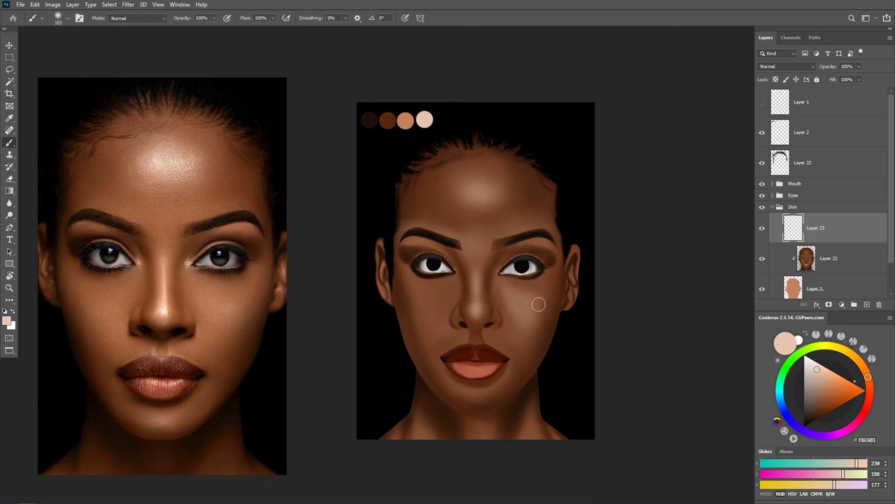
pyautogui.keyDown('alt'); pyautogui.rightClick(427, 313); pyautogui.keyUp('alt')
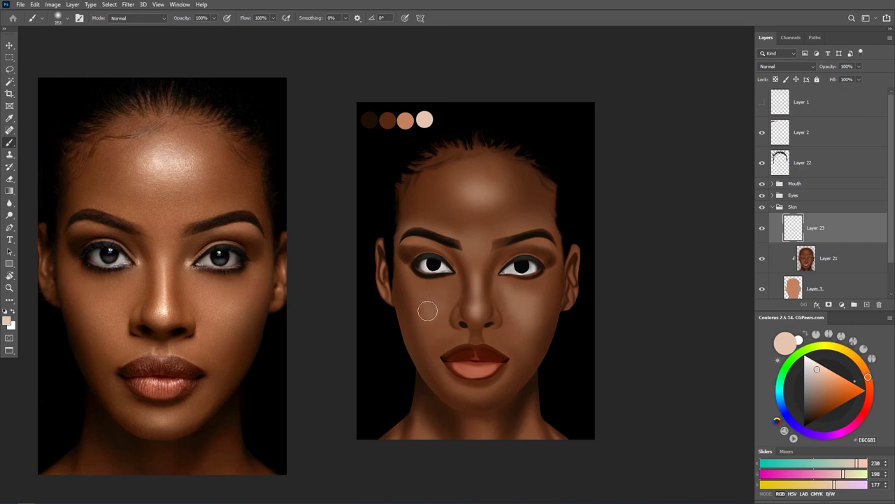
pyautogui.keyDown('alt'); pyautogui.rightClick(439, 323); pyautogui.keyUp('alt')
pyautogui.keyDown('alt'); pyautogui.rightClick(435, 311); pyautogui.keyUp('alt')
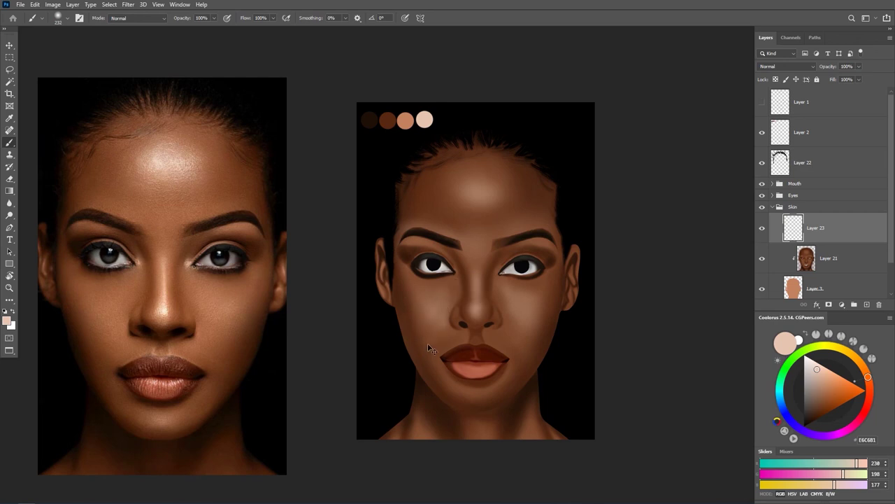
pyautogui.keyDown('alt'); pyautogui.click(431, 305); pyautogui.keyUp('alt')
# - Highlight the nose, upper lip and chin at 96–300 px, then hide Layer 23 to compare
pyautogui.moveTo(485, 346); pyautogui.dragTo(474, 347)
pyautogui.moveTo(479, 387); pyautogui.dragTo(463, 393)
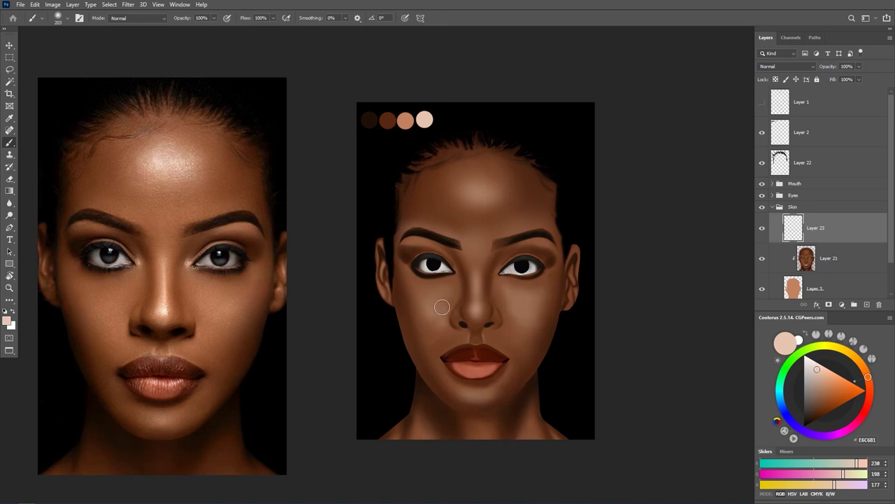
pyautogui.keyDown('alt'); pyautogui.rightClick(558, 278); pyautogui.keyUp('alt')
pyautogui.moveTo(528, 265); pyautogui.dragTo(545, 267)
pyautogui.click(762, 230)
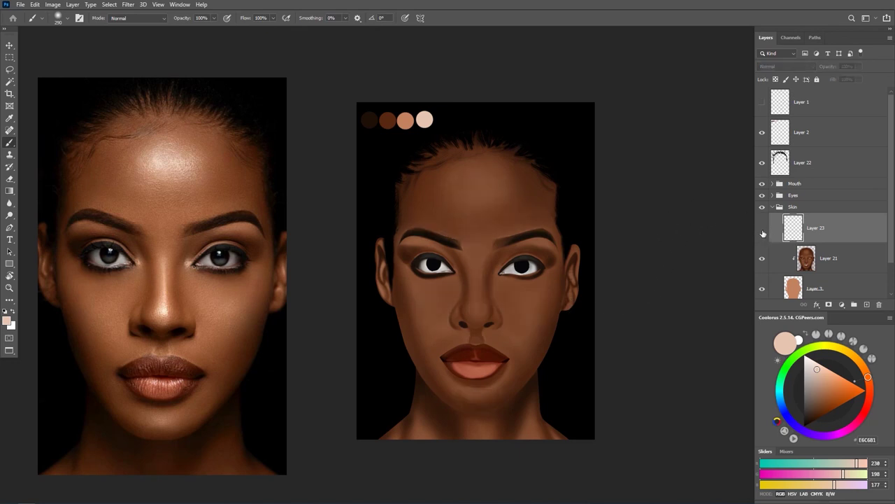
# - Make Layer 23 visible again and reduce its opacity to 72%
pyautogui.click(763, 229)
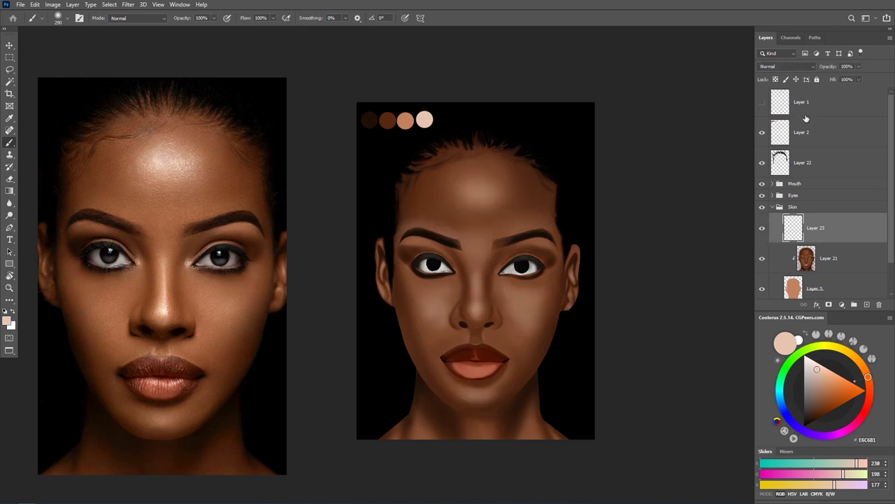
pyautogui.moveTo(830, 66); pyautogui.dragTo(822, 68)
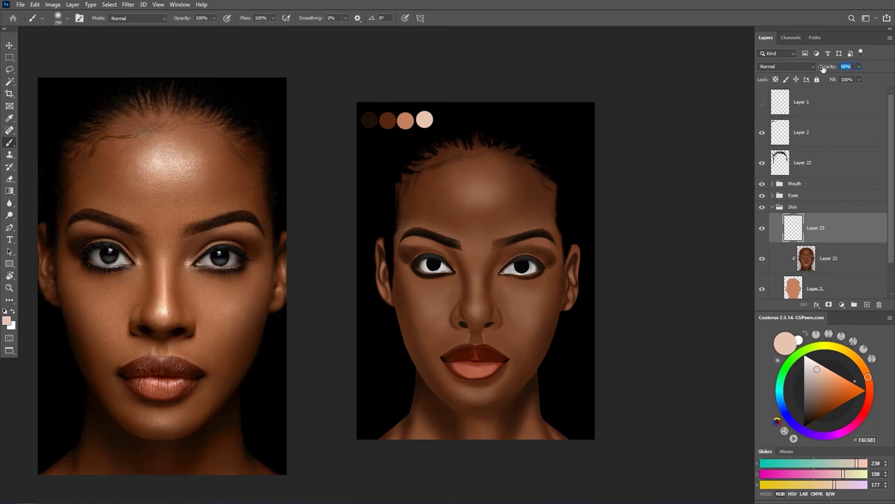
pyautogui.press('Return')
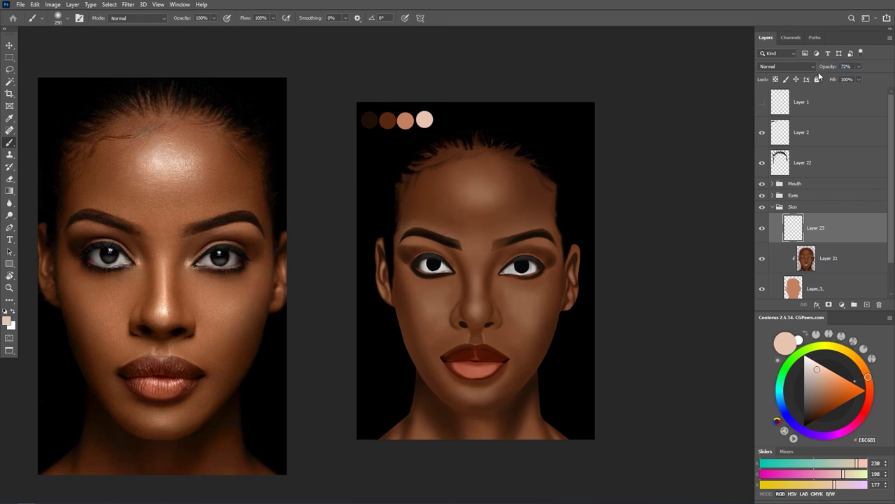